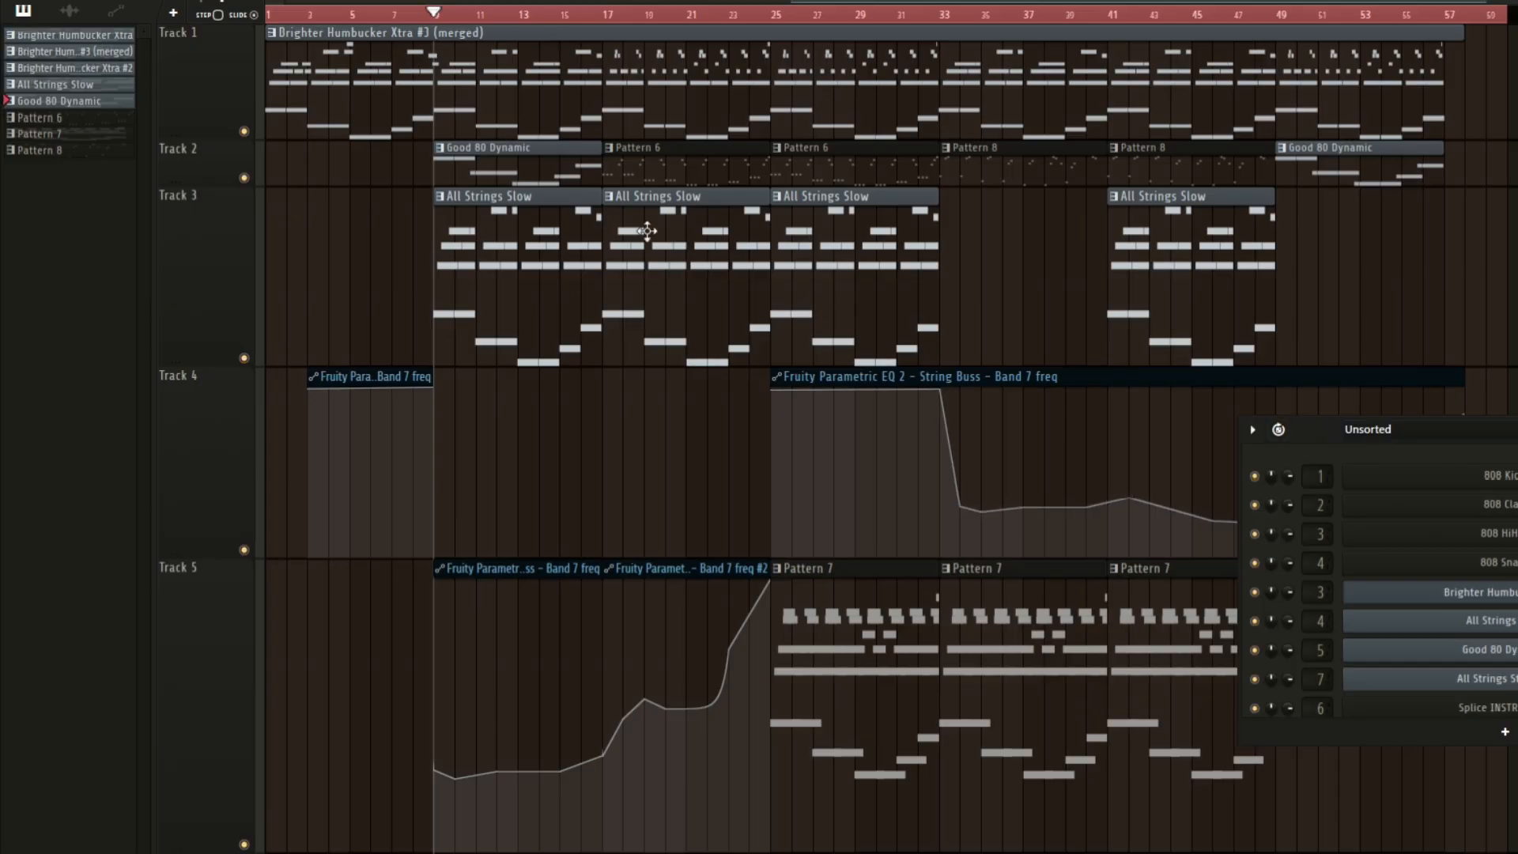
Play back the arrangement and inspect the Brighter Humbucker Xtra melody in the piano roll.
key("space")
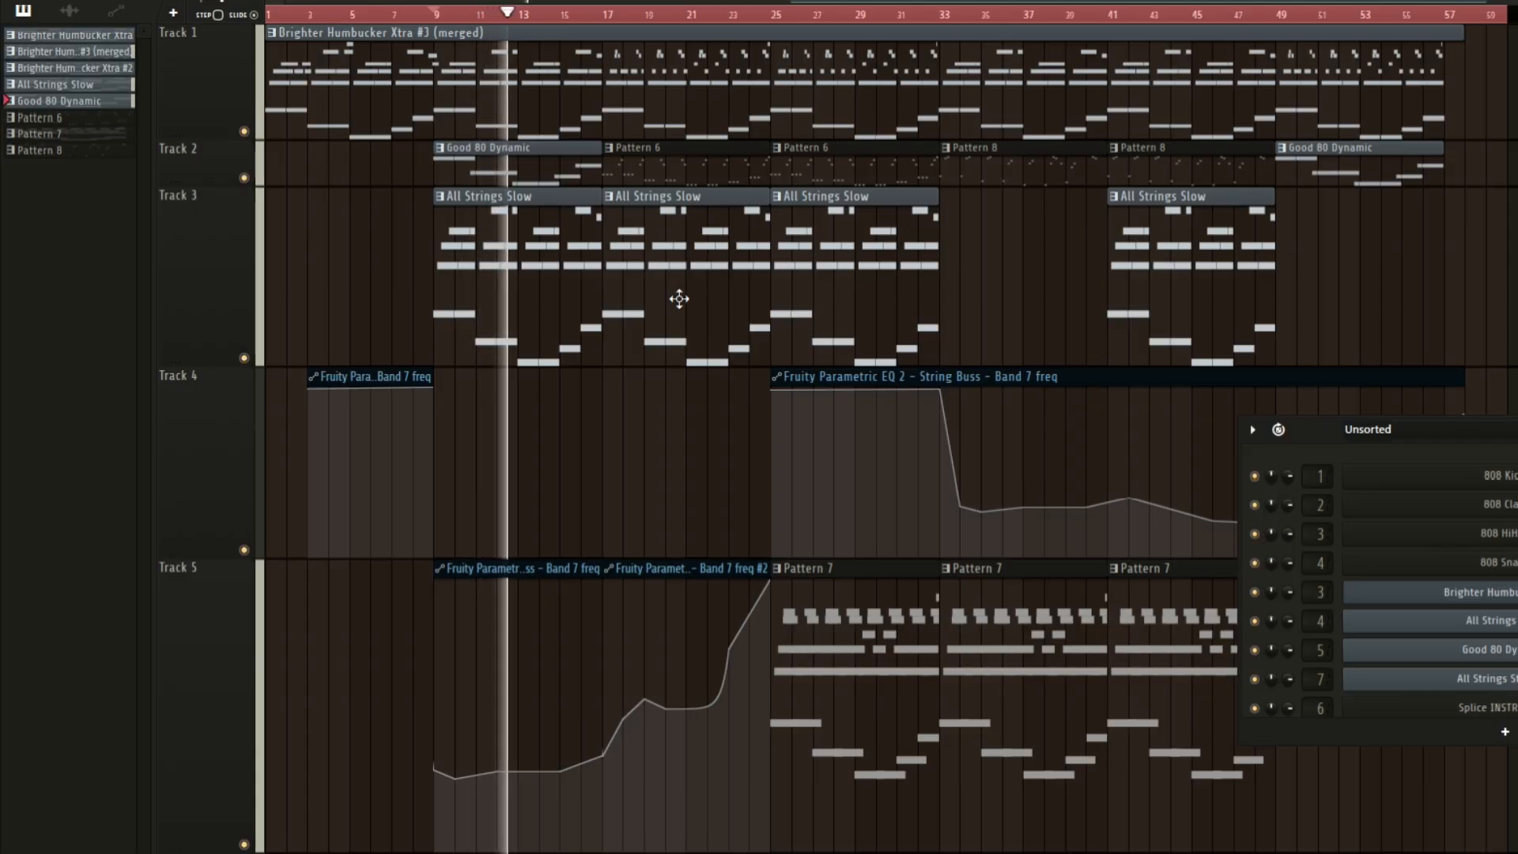
key("space")
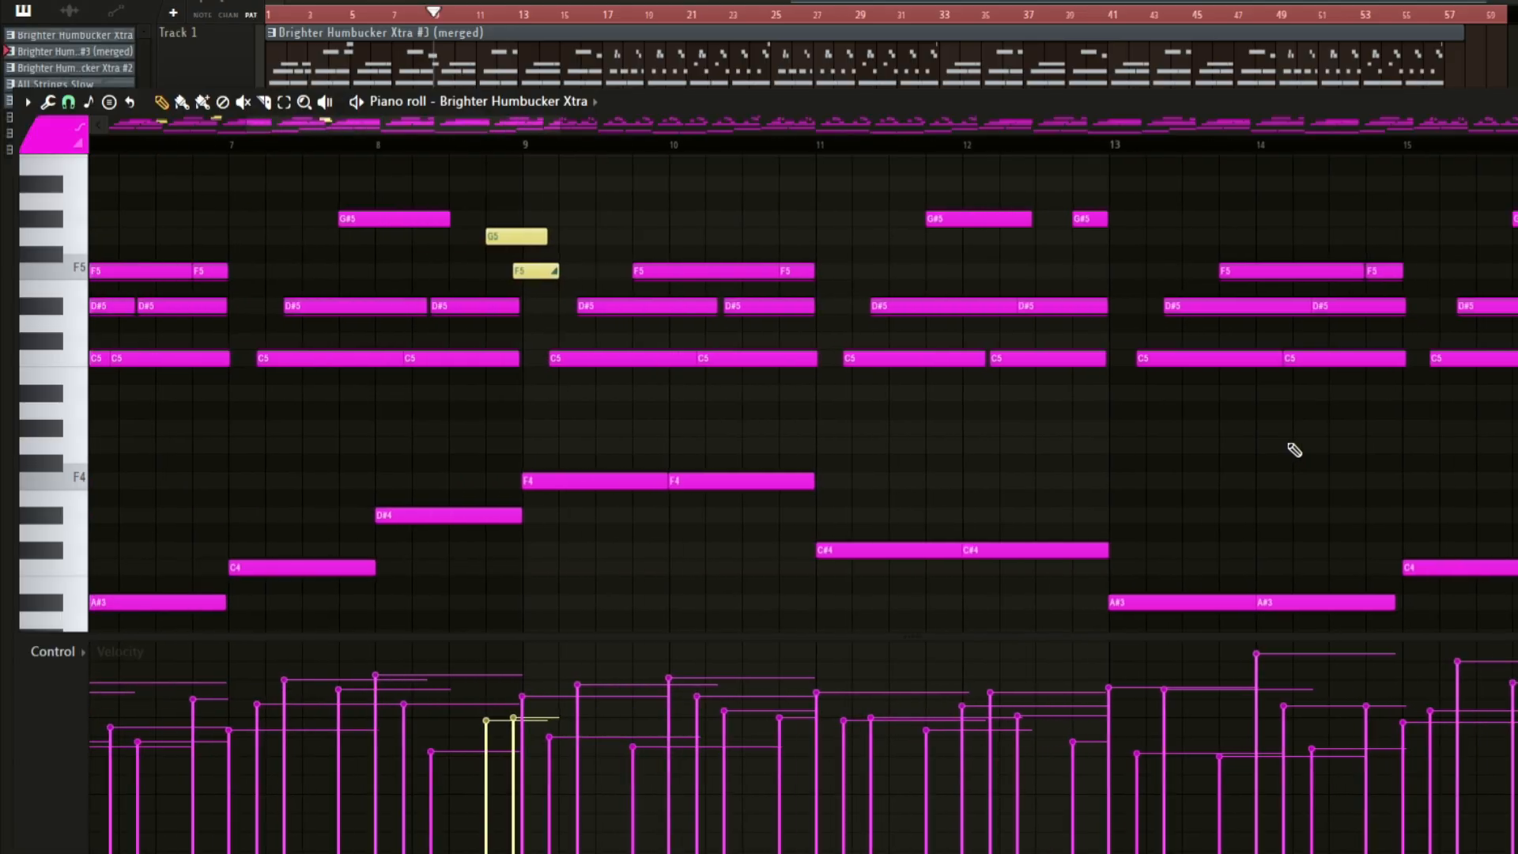
scroll(1291, 448, "down", 3)
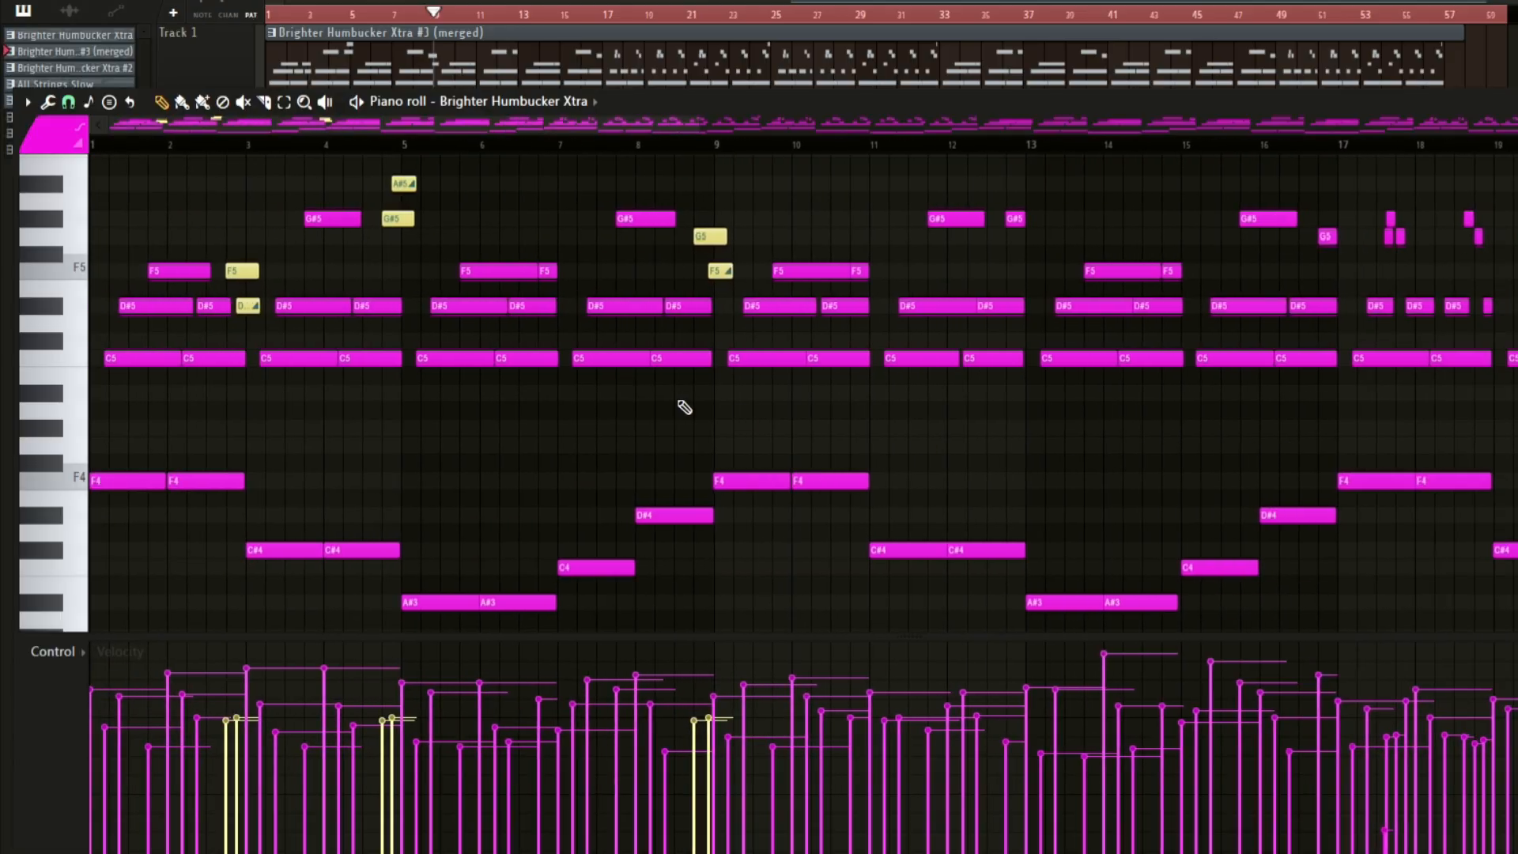
scroll(860, 414, "down", 3)
scroll(939, 420, "up", 3)
scroll(938, 420, "down", 3)
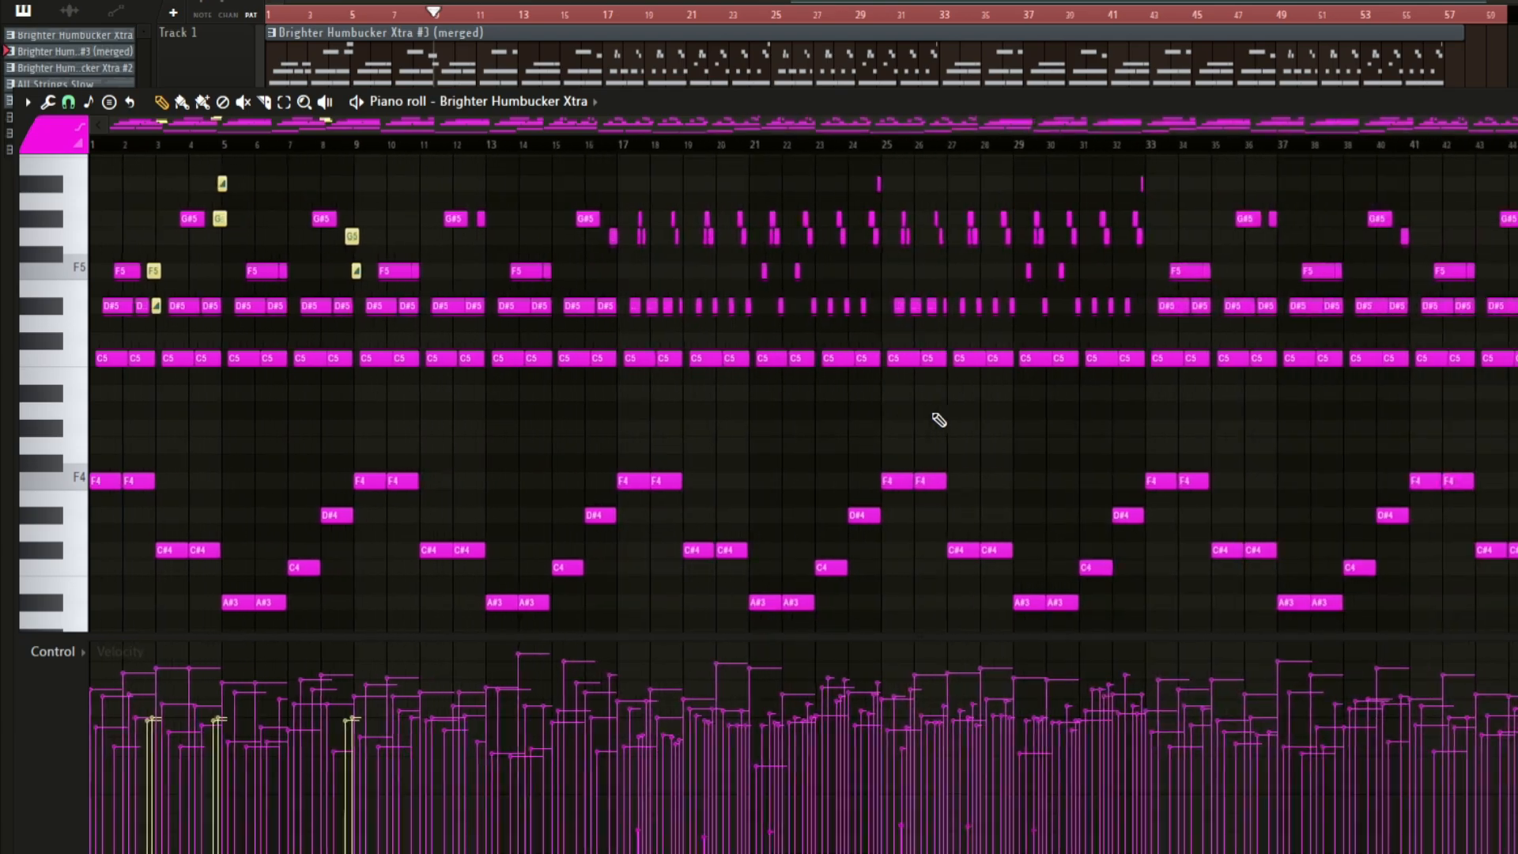
key("F7")
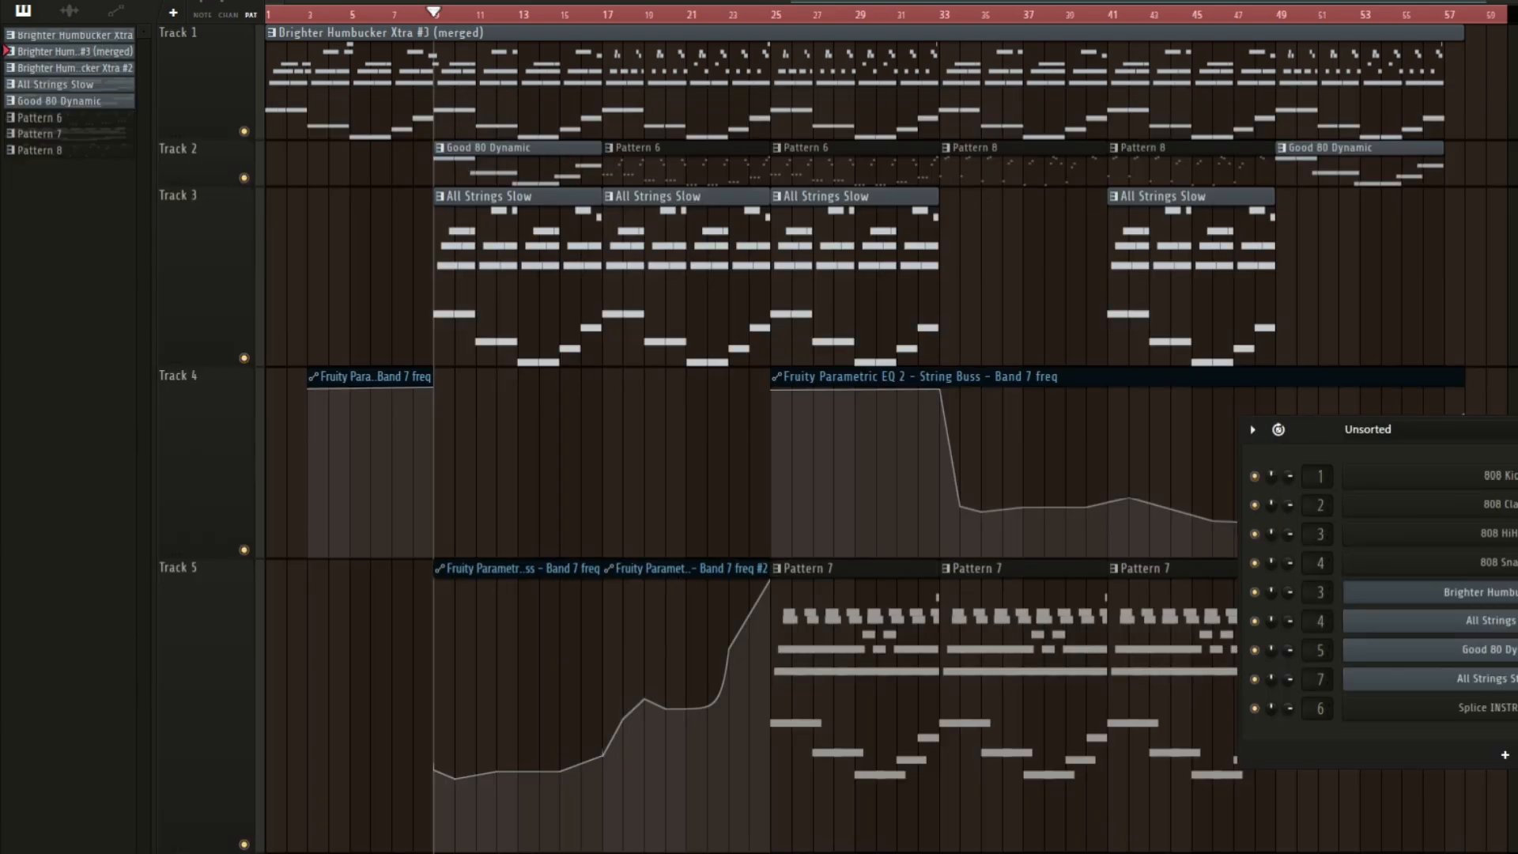
left_click(29, 2)
left_click(70, 263)
key("space")
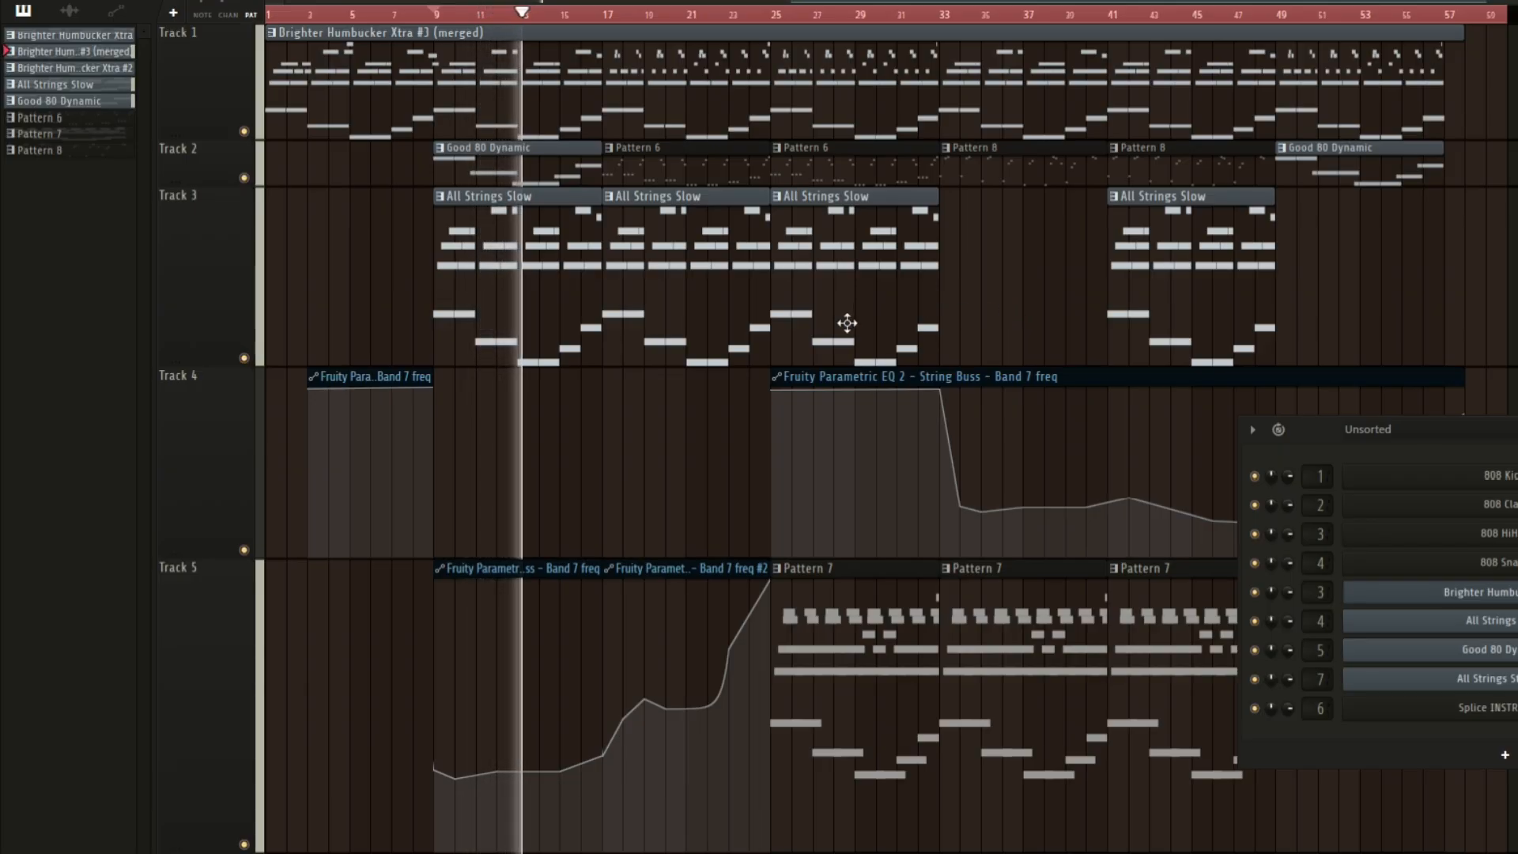
key("space")
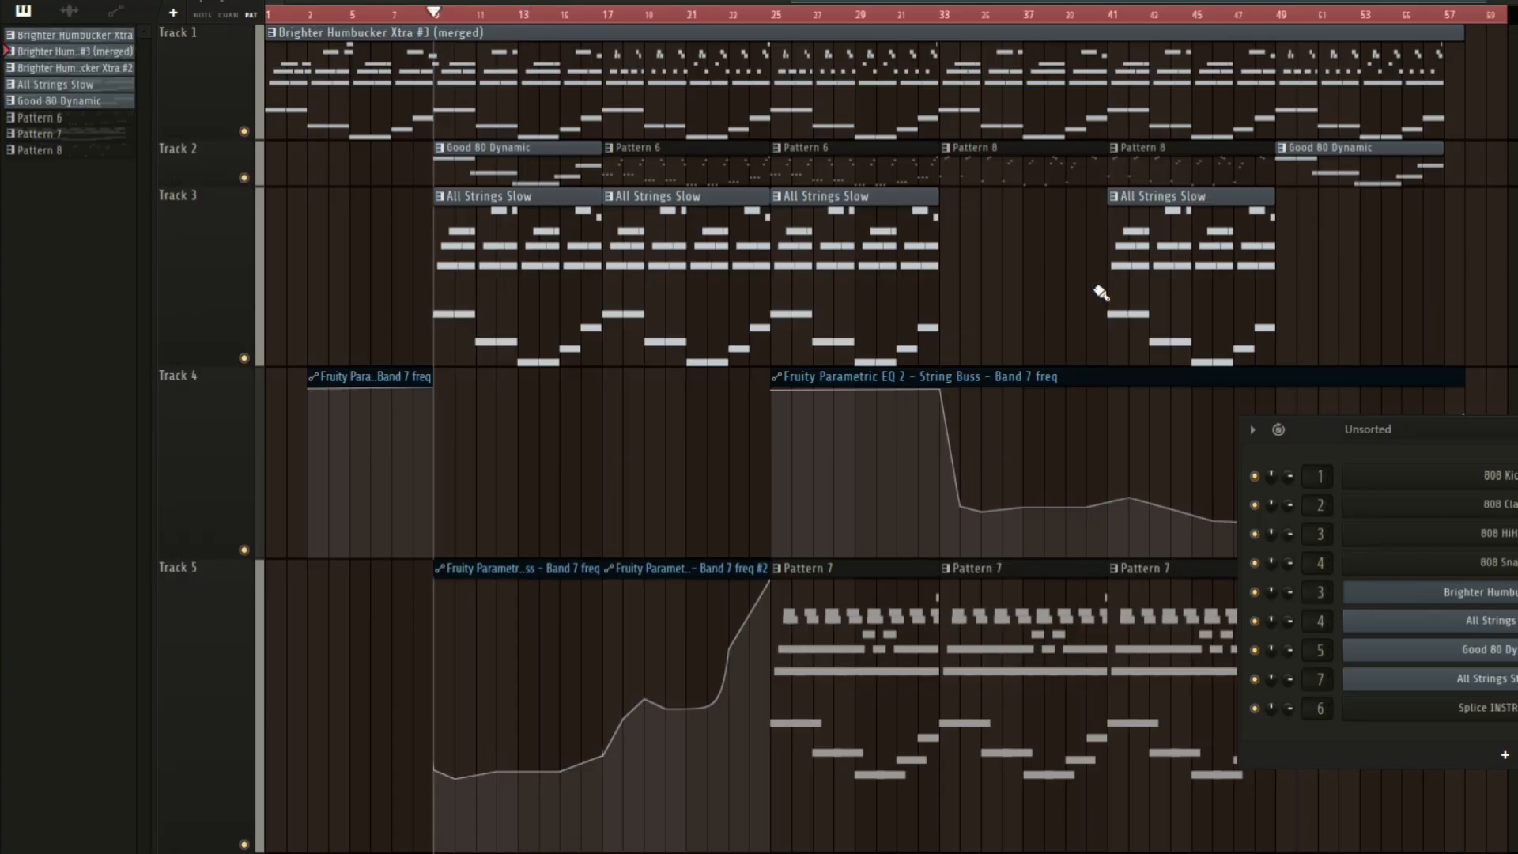
scroll(505, 439, "down", 6)
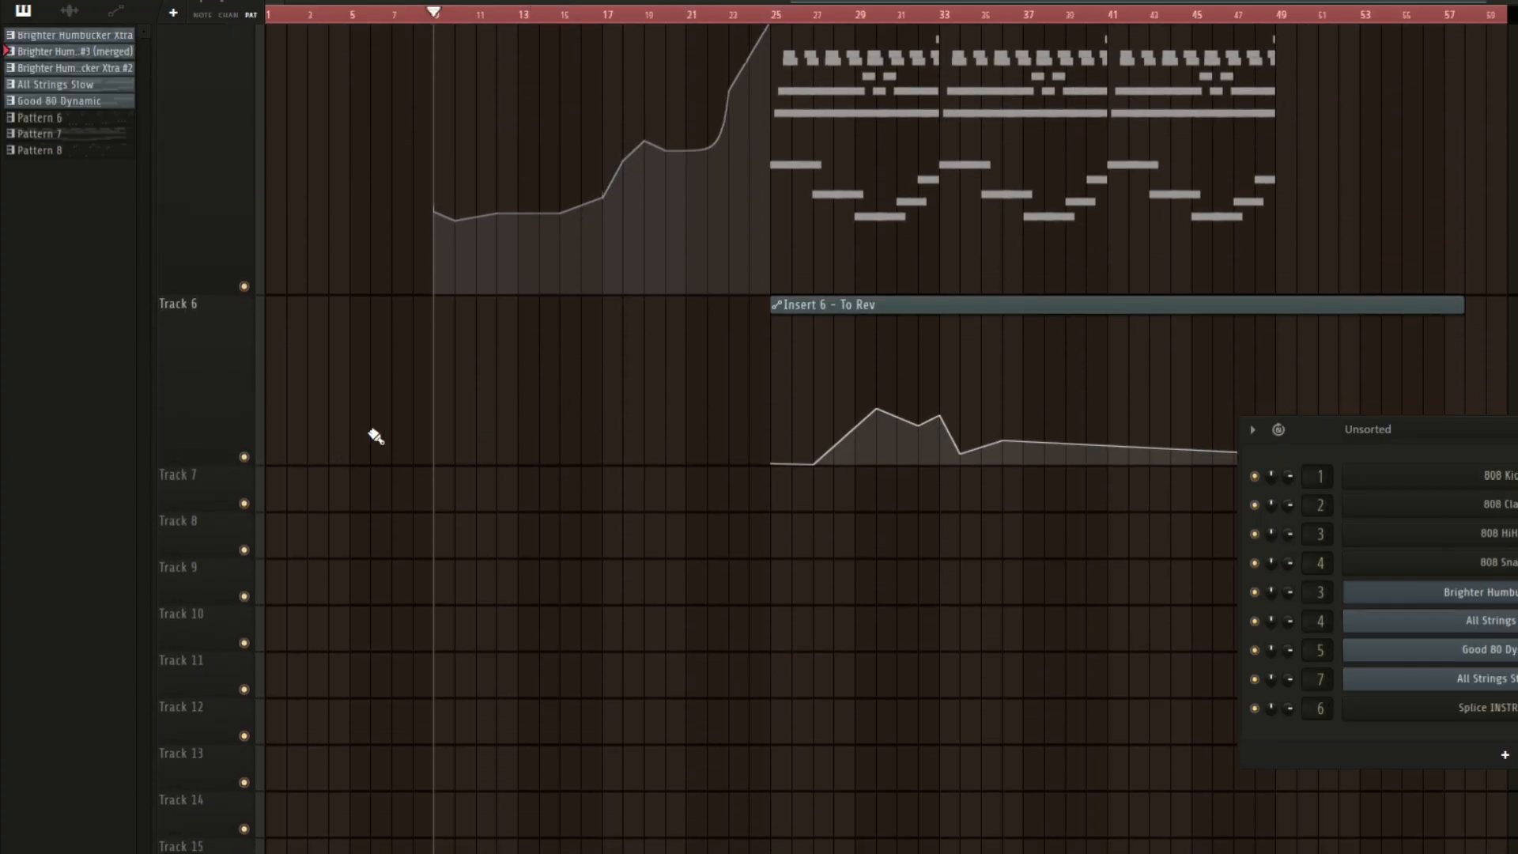
scroll(532, 370, "up", 6)
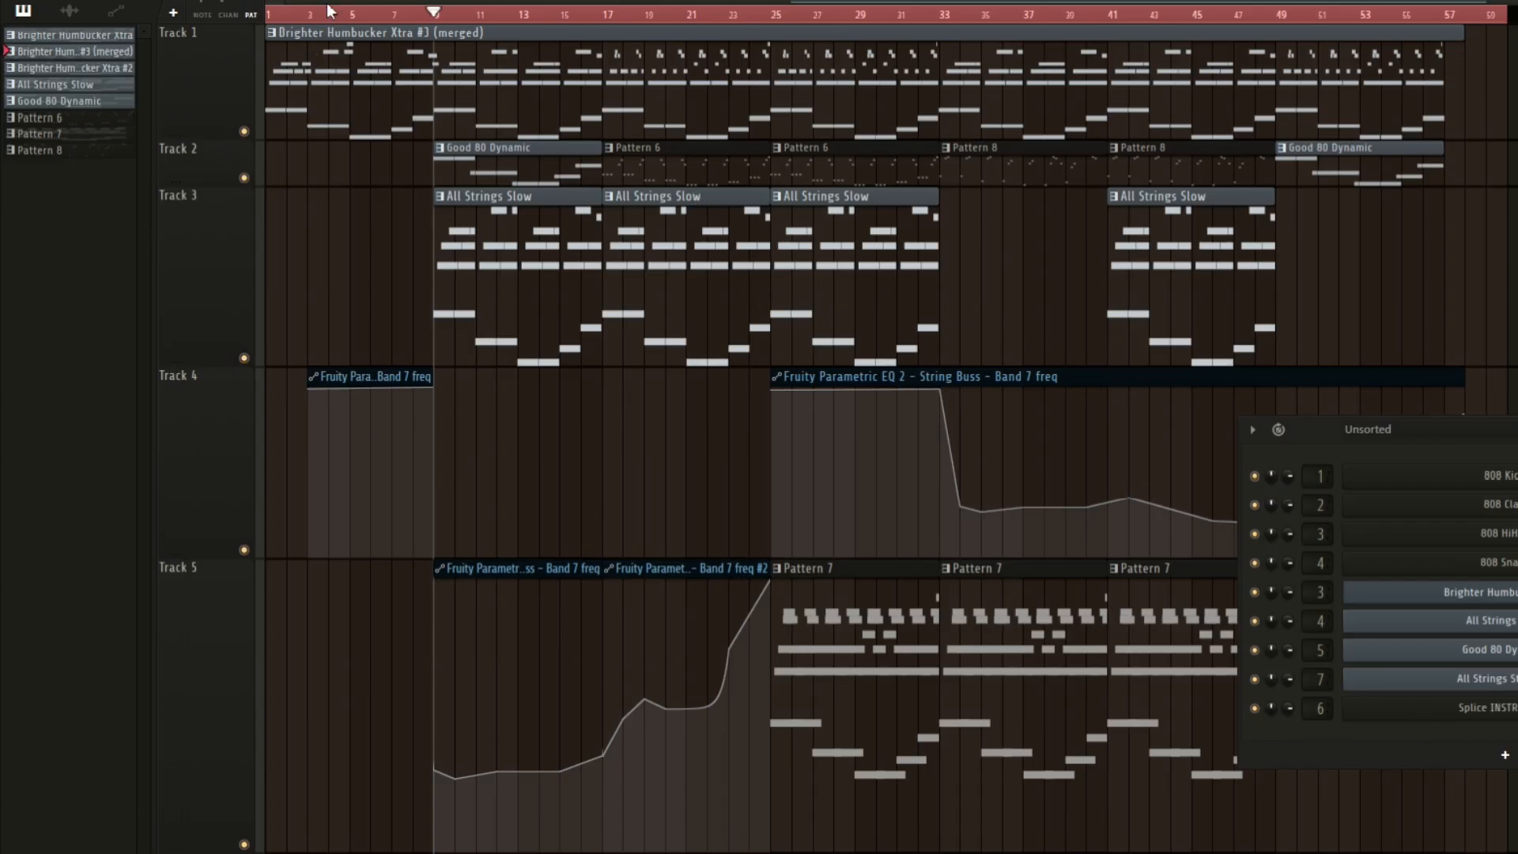
Select the whole song range and export it as the WAV file Project_8.wav.
left_click(294, 11)
left_click_drag(284, 13, 1483, 32)
left_click(55, 38)
left_click(241, 732)
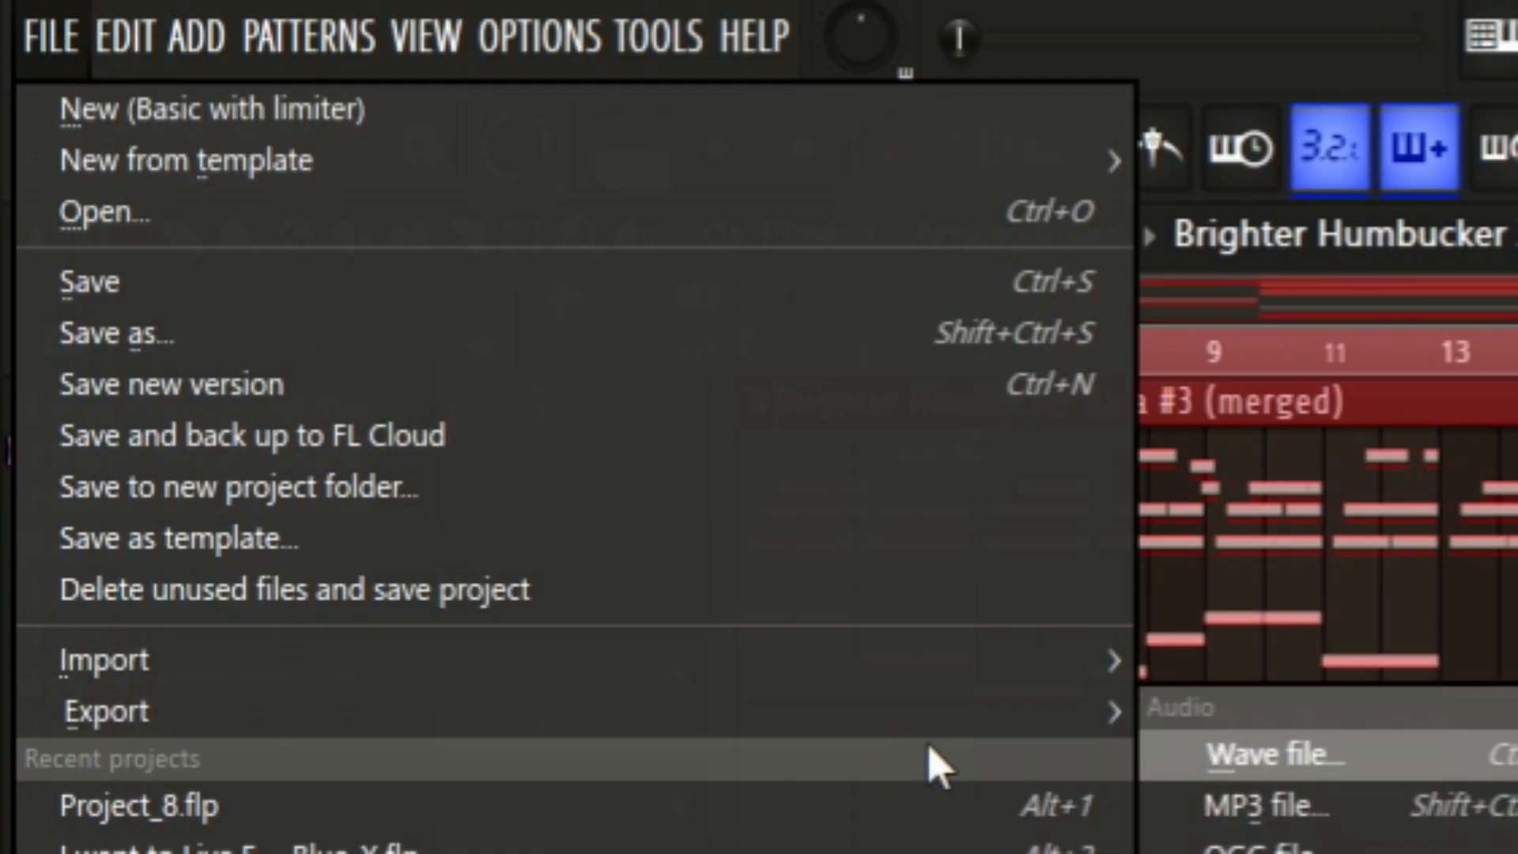
left_click(1265, 755)
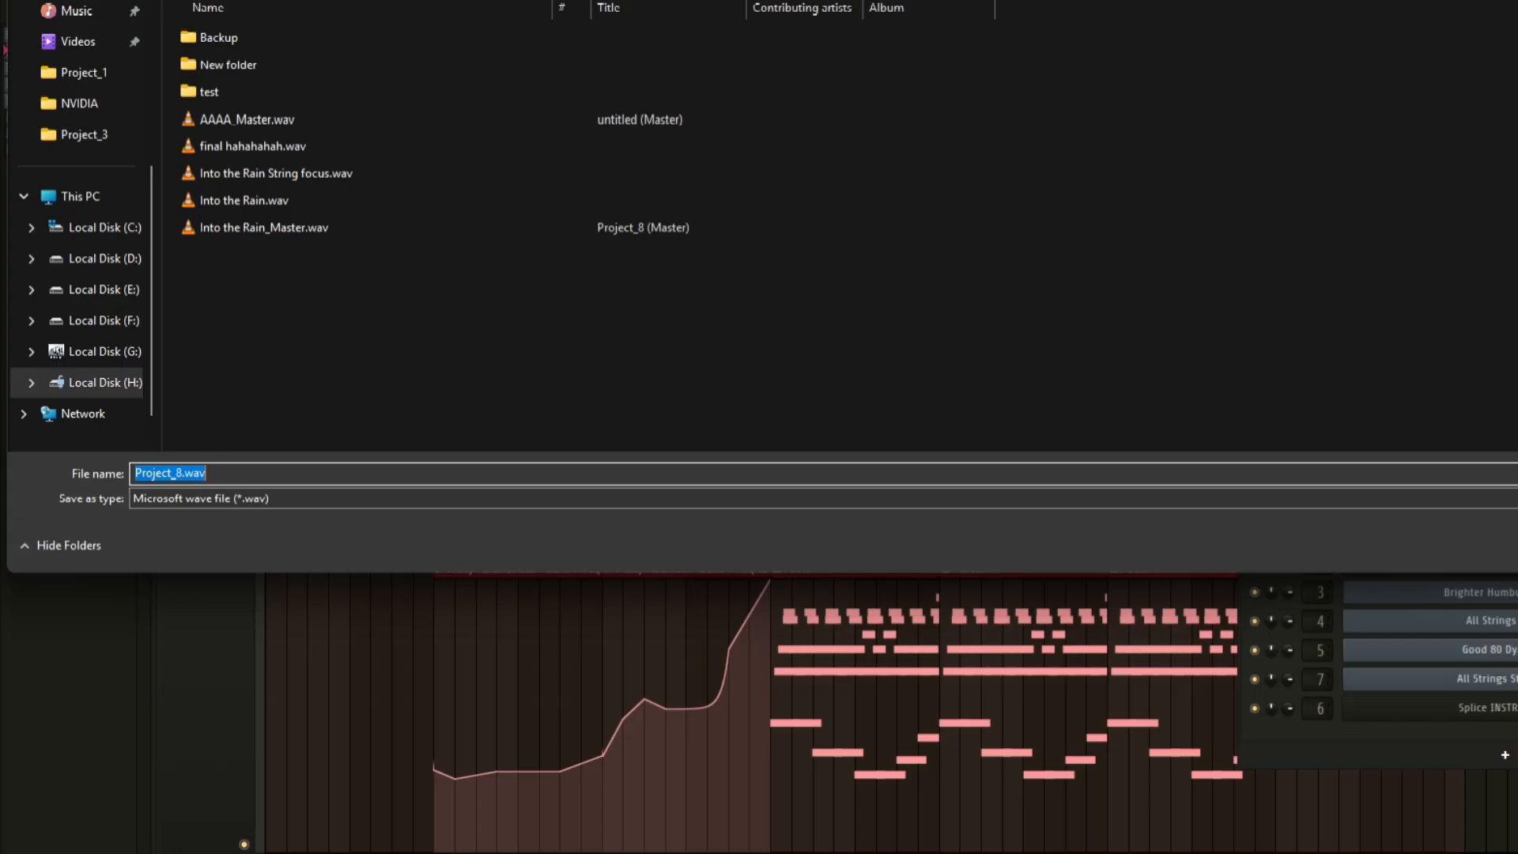
key("Return")
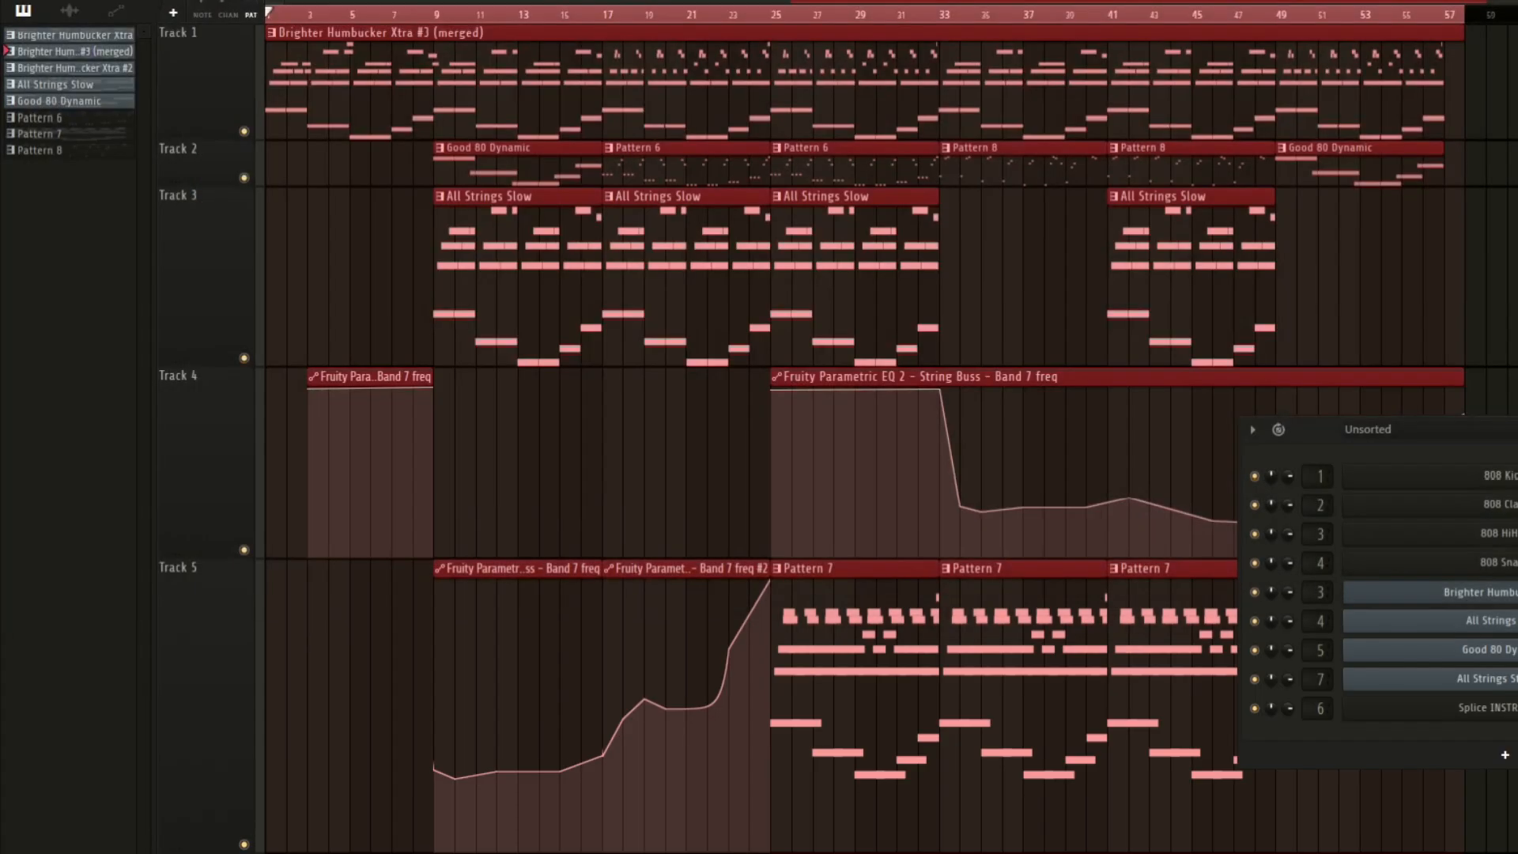
Import Into the Rain.wav from the project folder onto Track 1 of an empty project and play it.
left_click(1106, 661)
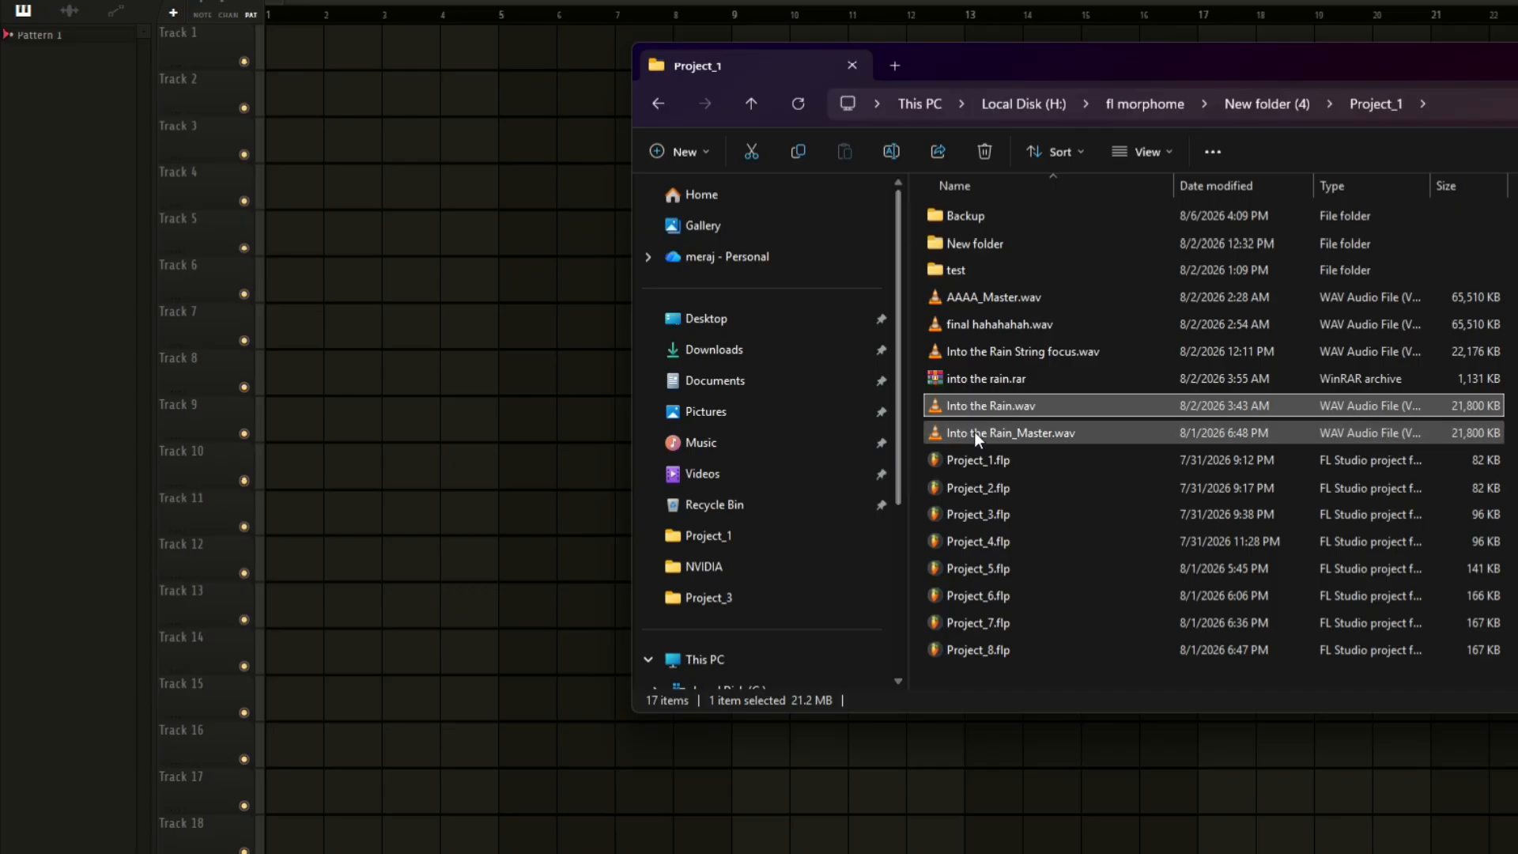
left_click_drag(980, 416, 273, 30)
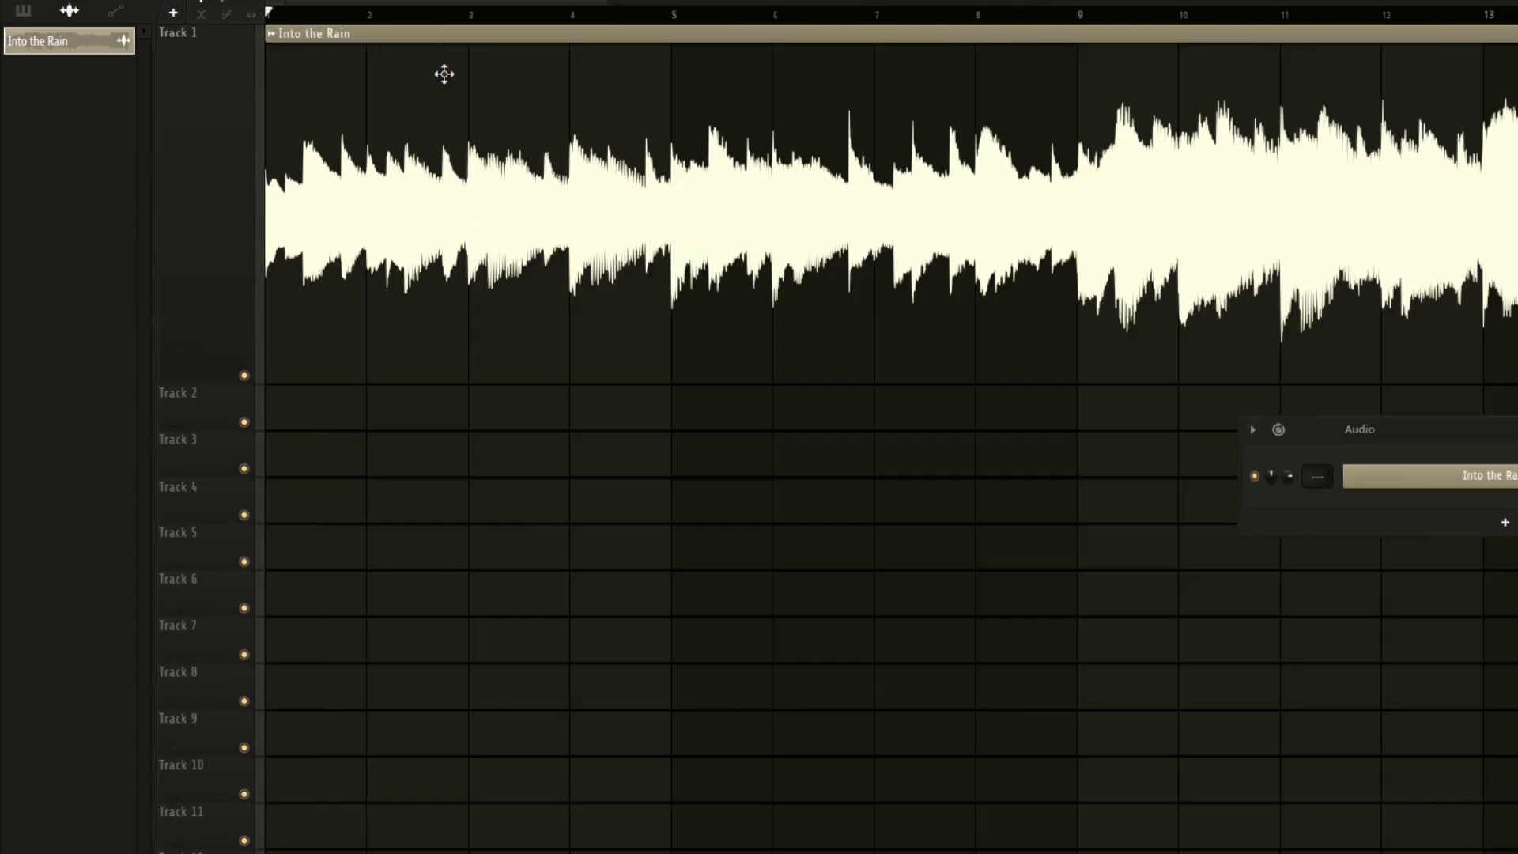
key("space")
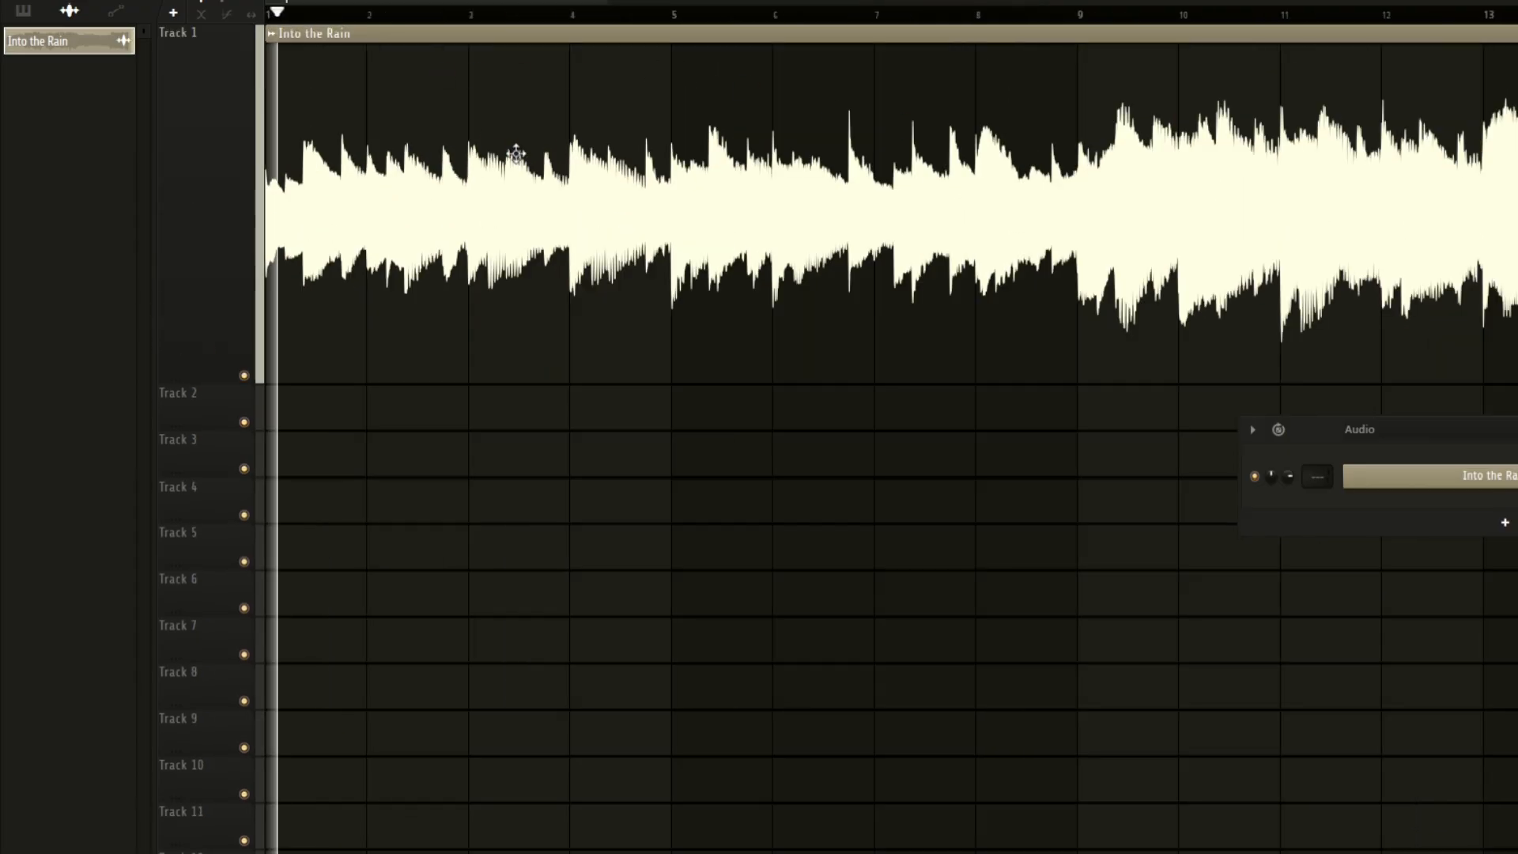
key("space")
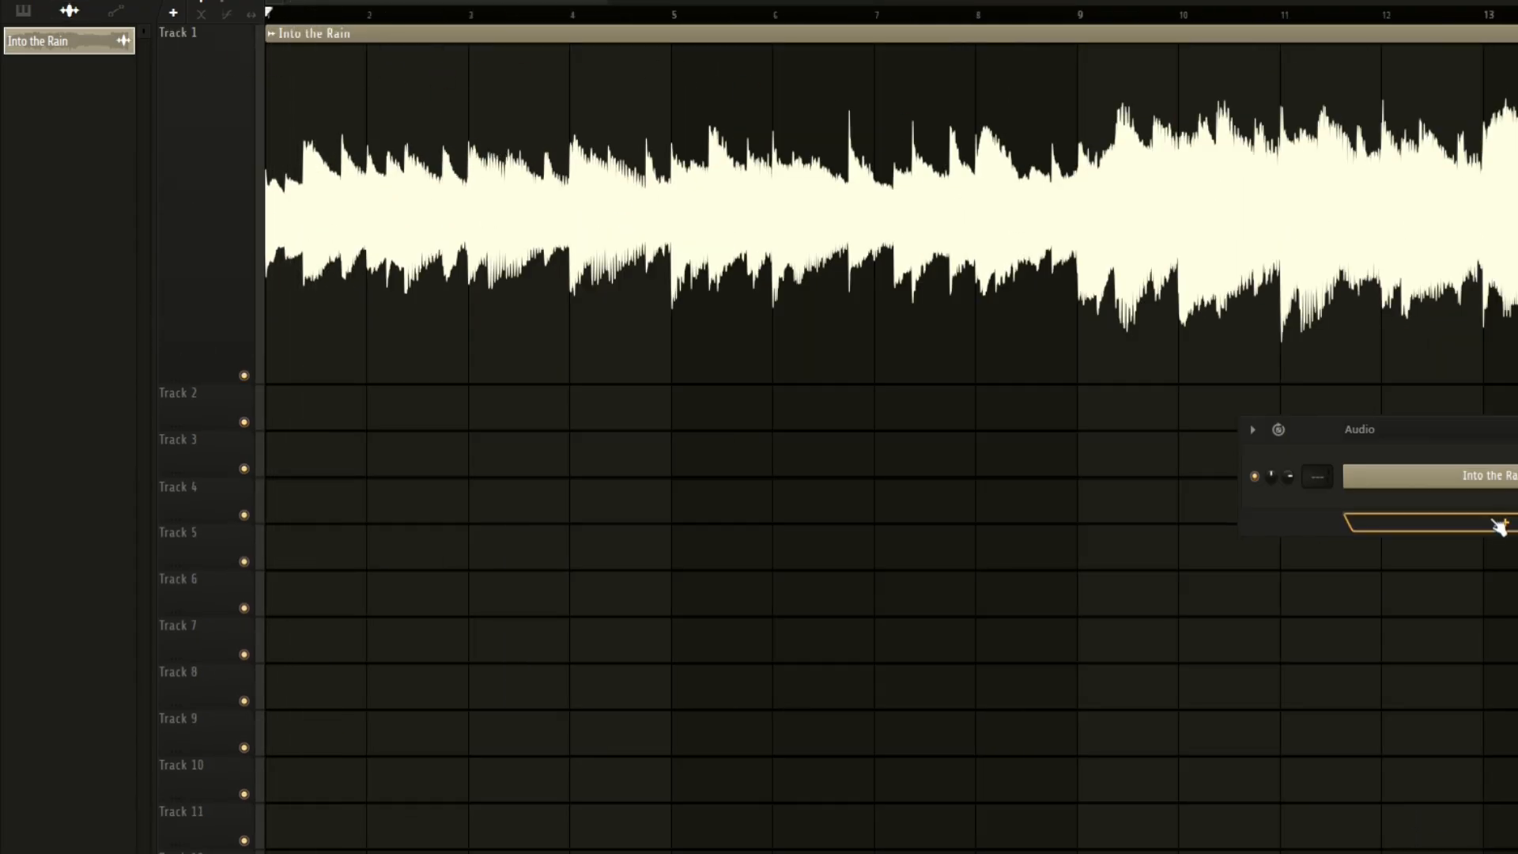
Add an FPC drum channel, load its HQ Jazz Kit preset, and audition two of its pads.
left_click_drag(1500, 526, 1500, 527)
left_click(45, 88)
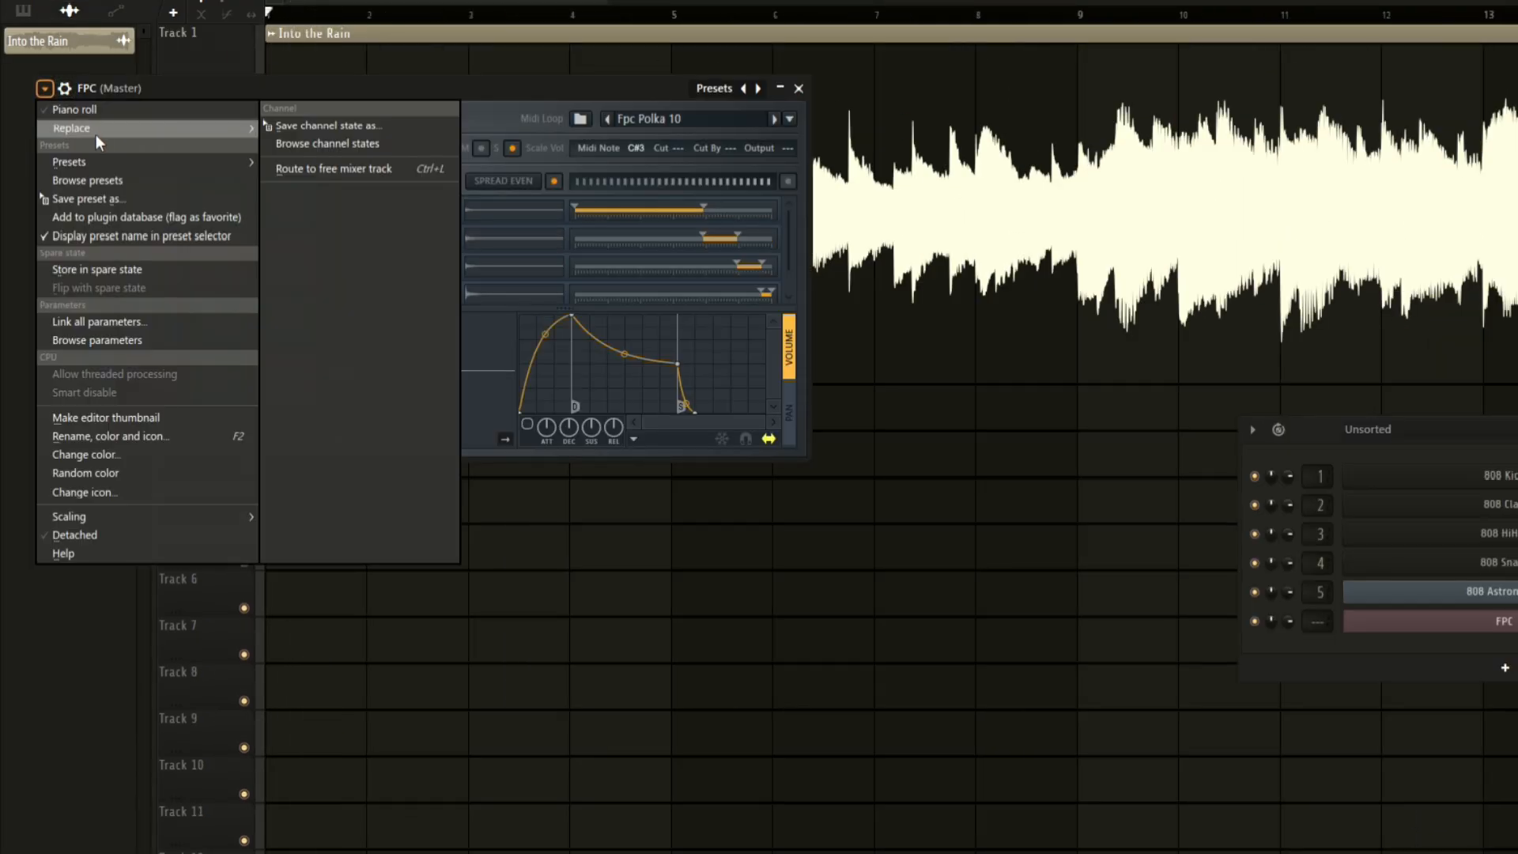
mouse_move(237, 162)
mouse_move(324, 168)
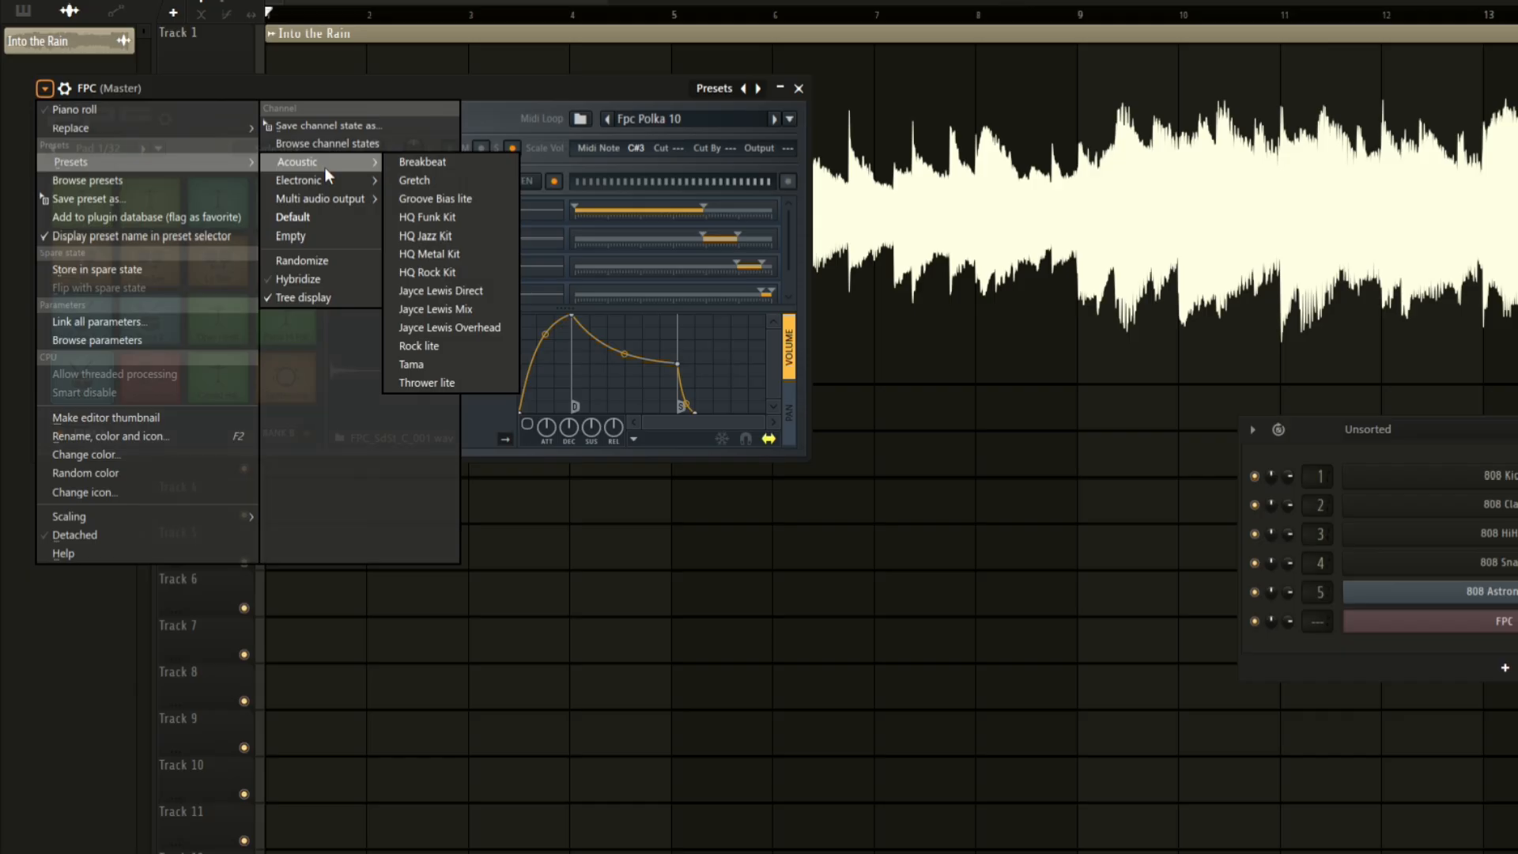
left_click(449, 234)
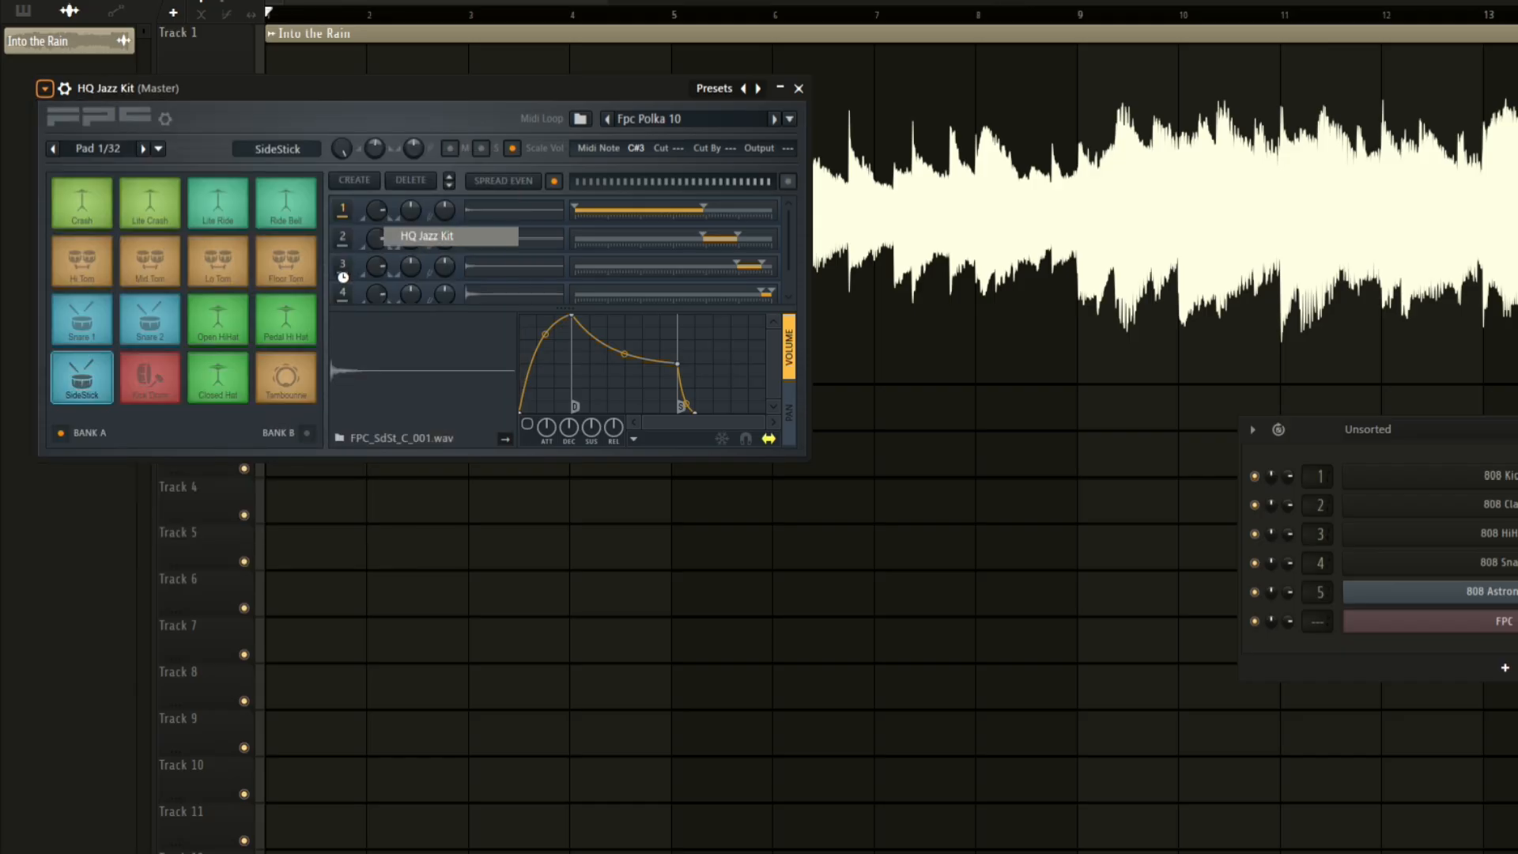
left_click(151, 387)
left_click(150, 338)
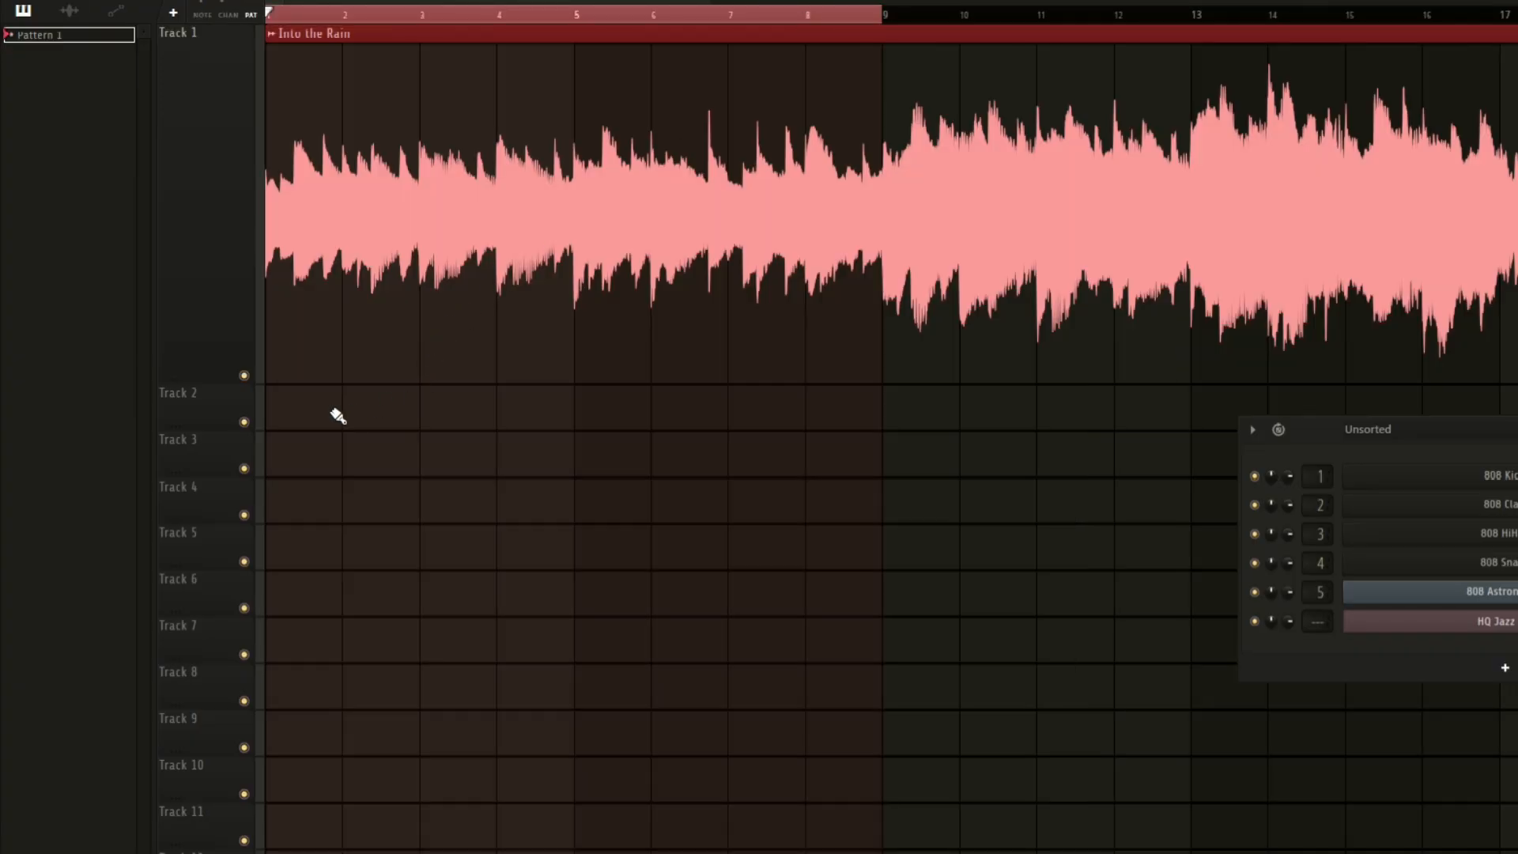
Place Pattern 1 at the start of Track 2 and enlarge Track 2's height.
left_click(337, 415)
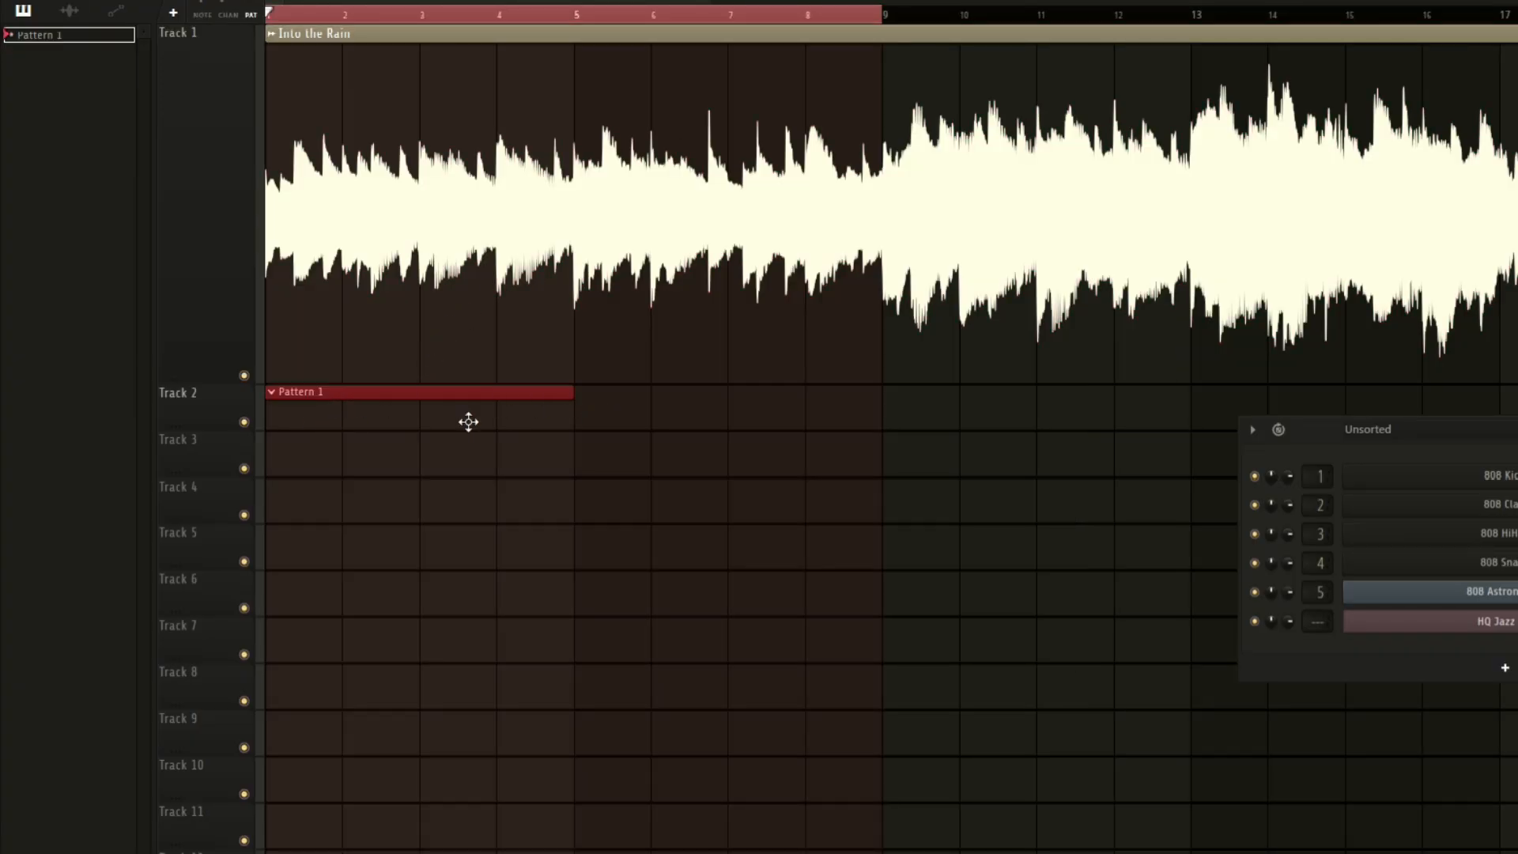
left_click_drag(187, 422, 182, 635)
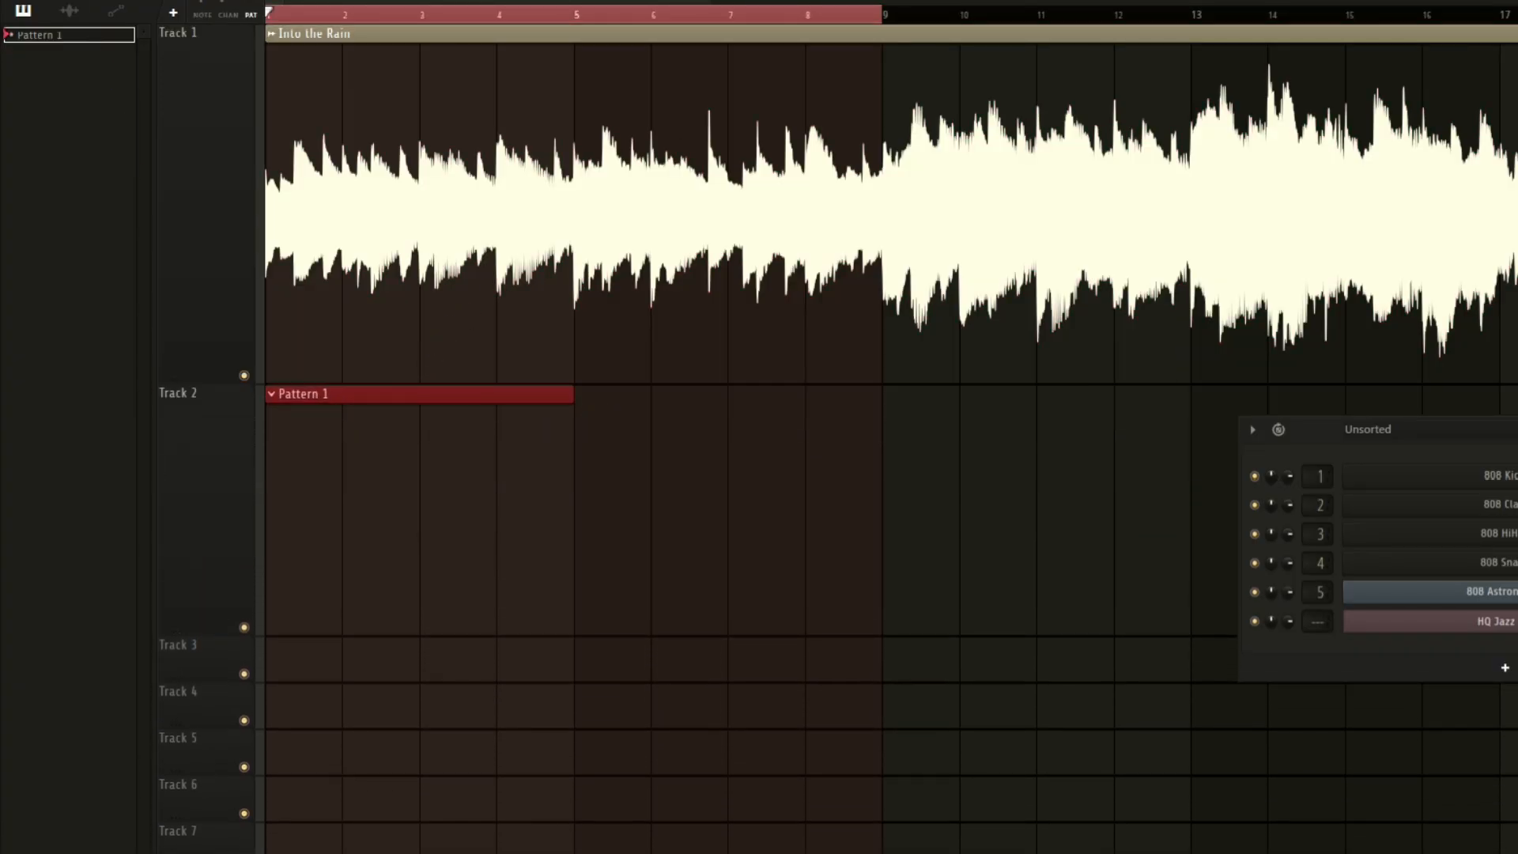
Open the HQ Jazz Kit piano roll for Pattern 1 and place a Pedal Hi Hat note at the start.
left_click(11, 1)
mouse_move(79, 32)
mouse_move(340, 189)
left_click(477, 233)
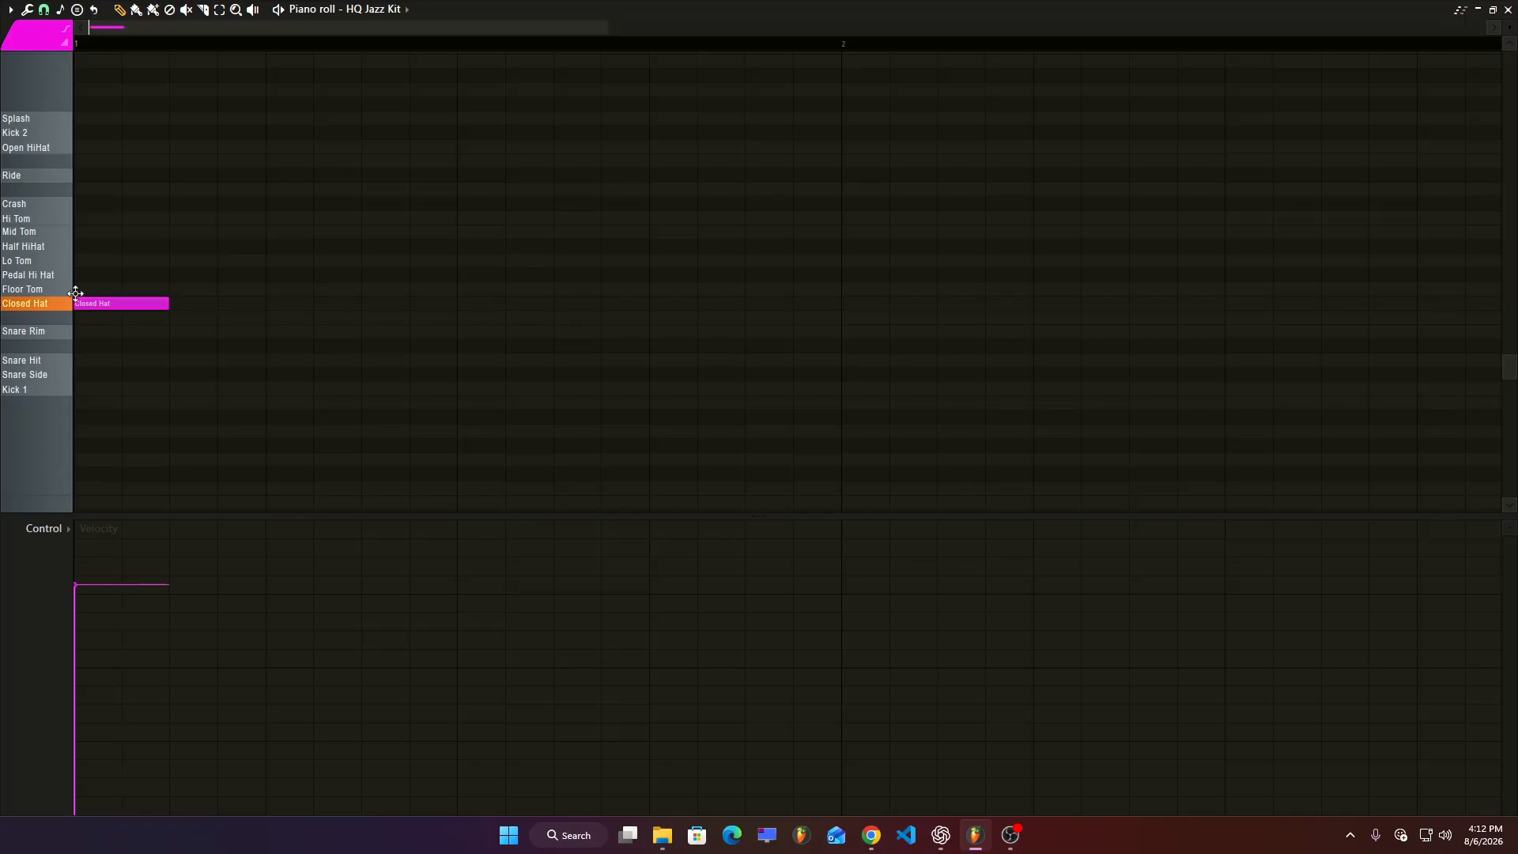
mouse_move(48, 282)
left_mouse_down()
mouse_move(47, 215)
mouse_move(38, 277)
left_mouse_up()
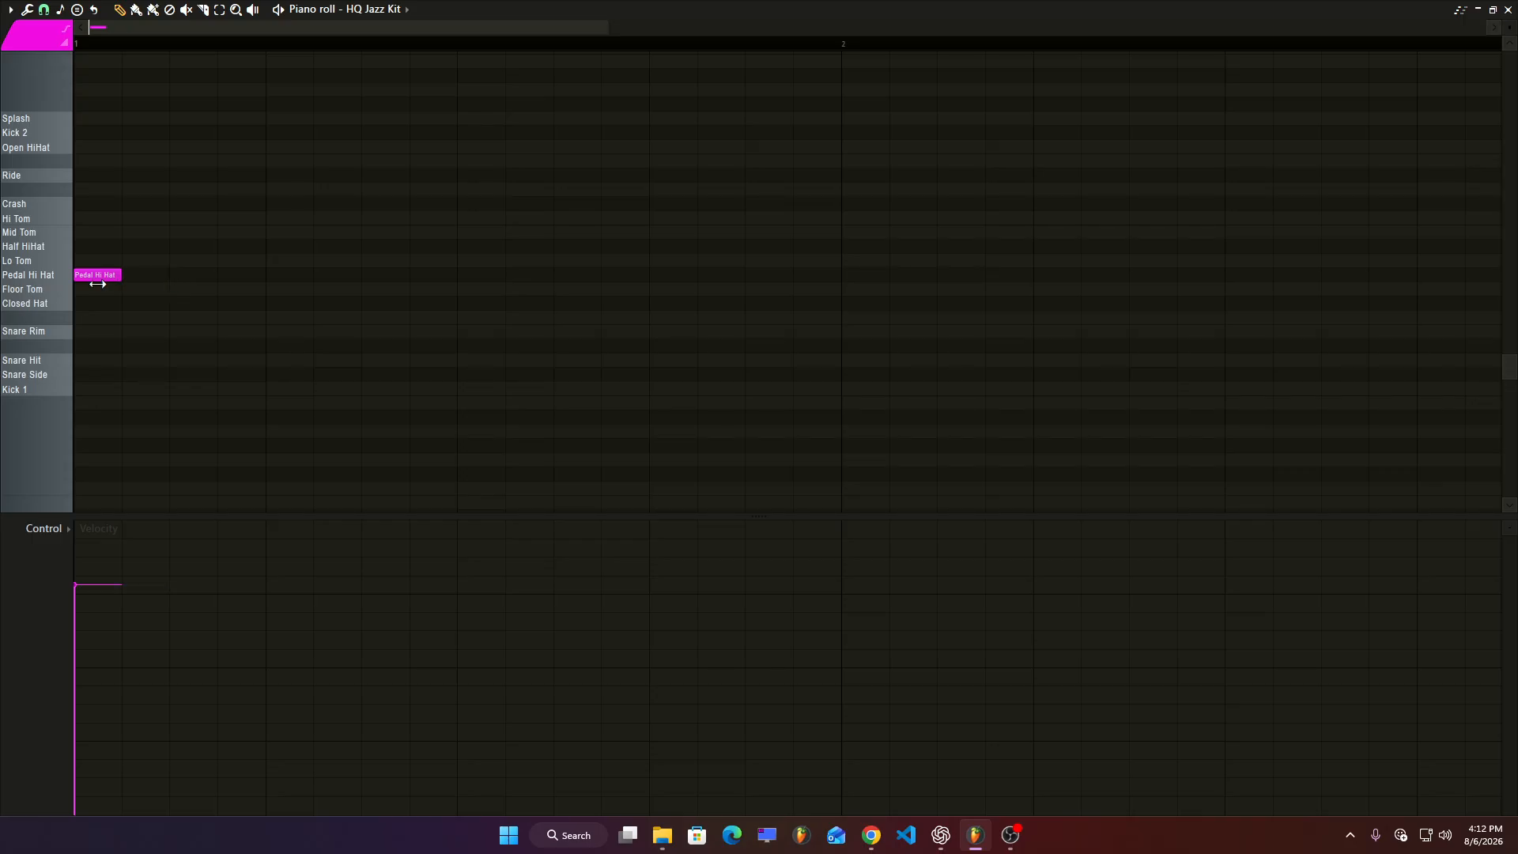
Add further Pedal Hi Hat notes and an Open HiHat note on the third beat of the bar.
key("space")
left_click(176, 277)
key("space")
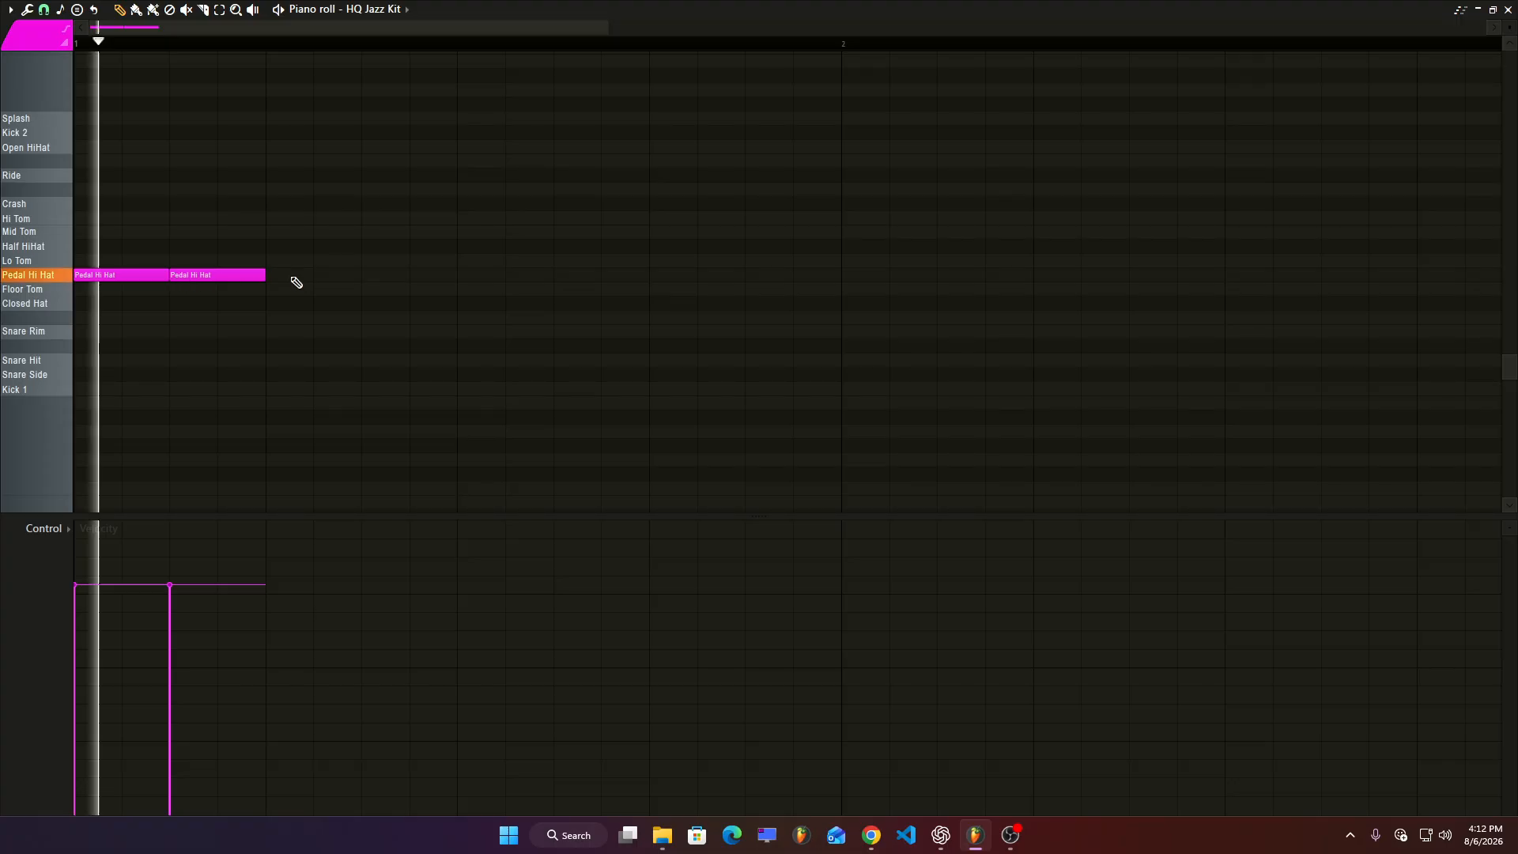
left_click(292, 277)
left_click_drag(282, 259, 305, 136)
left_click_drag(379, 257, 83, 299, "ctrl")
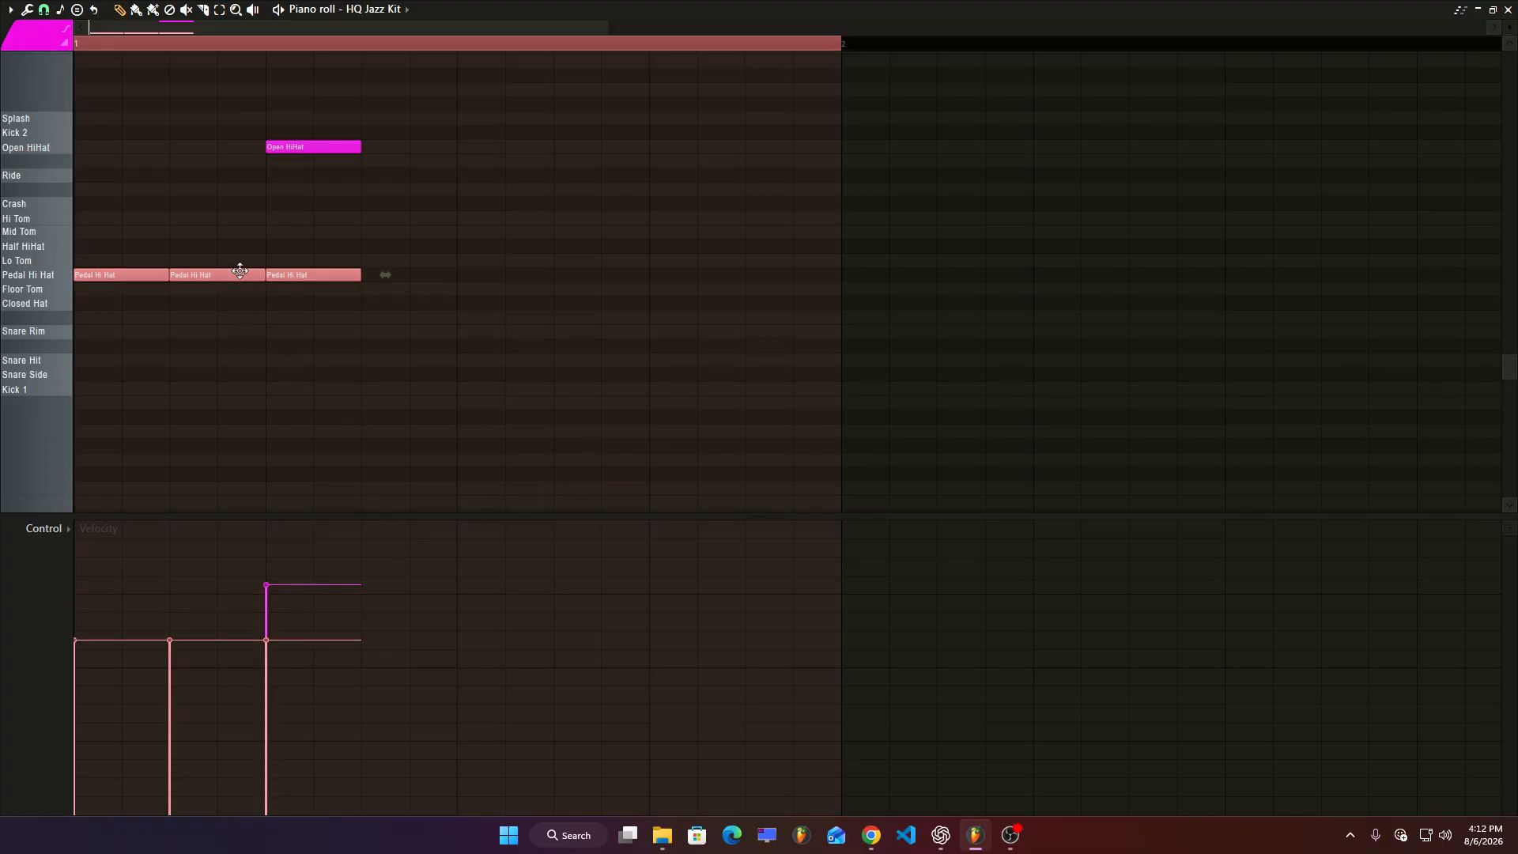
Fill the rest of the bar with Pedal Hi Hat notes and add a Half HiHat note near the bar's end.
key("space")
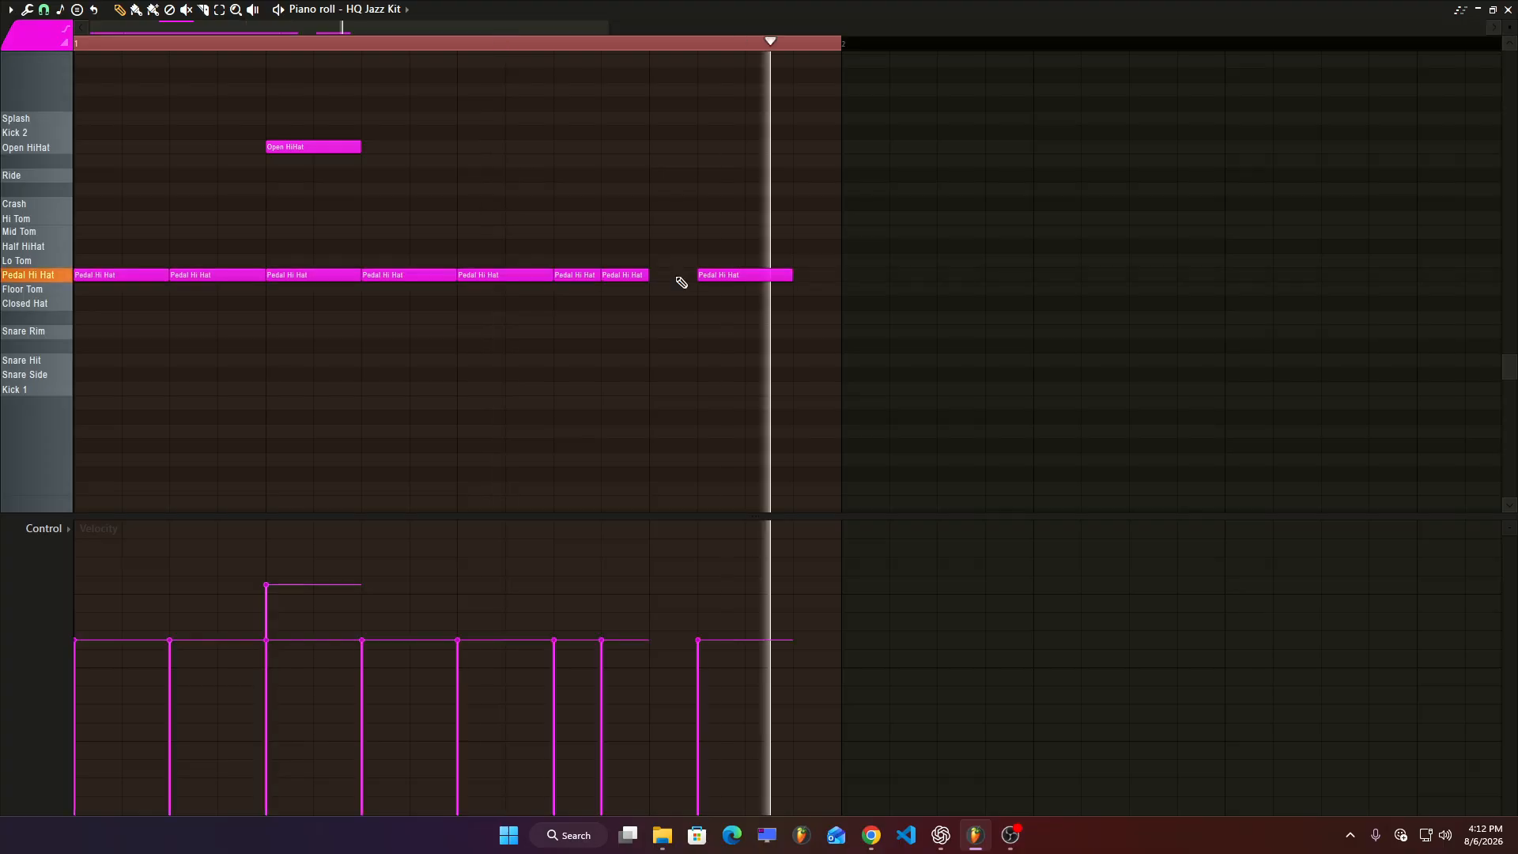
key("space")
left_click(717, 277)
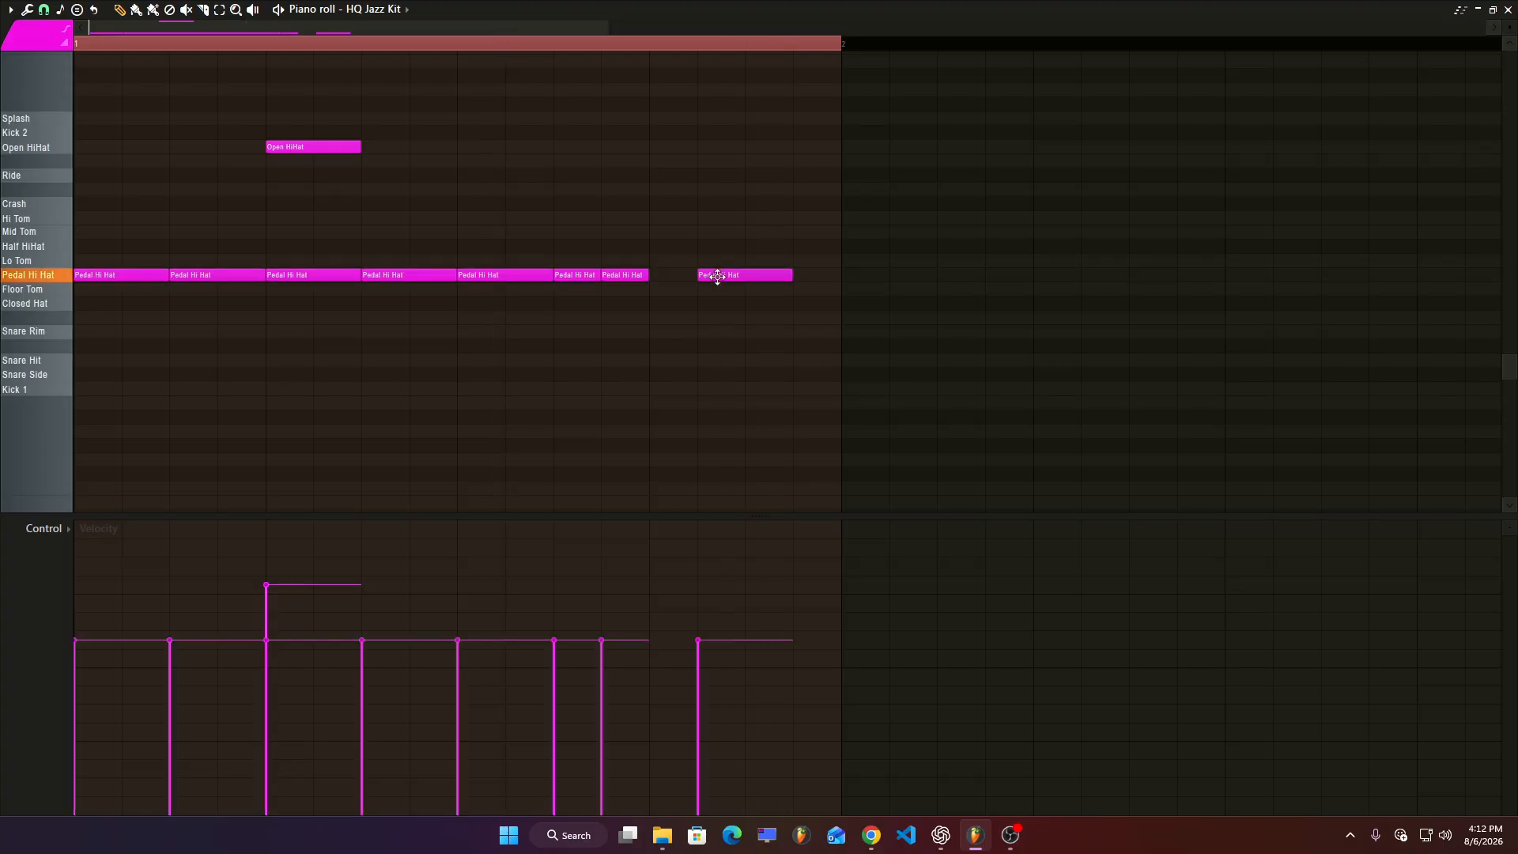
left_click_drag(717, 277, 604, 244)
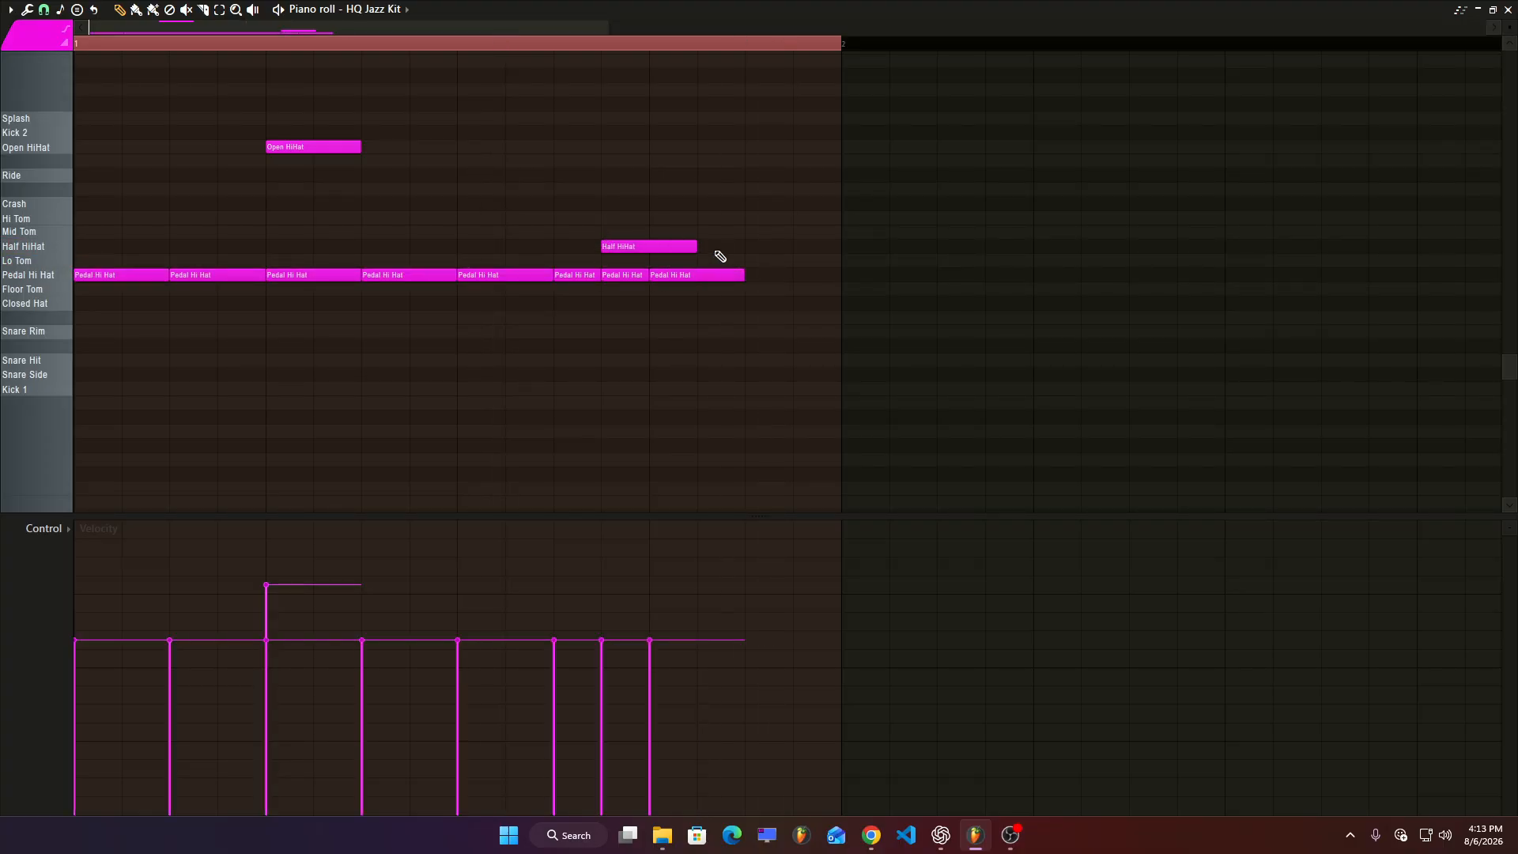
key("space")
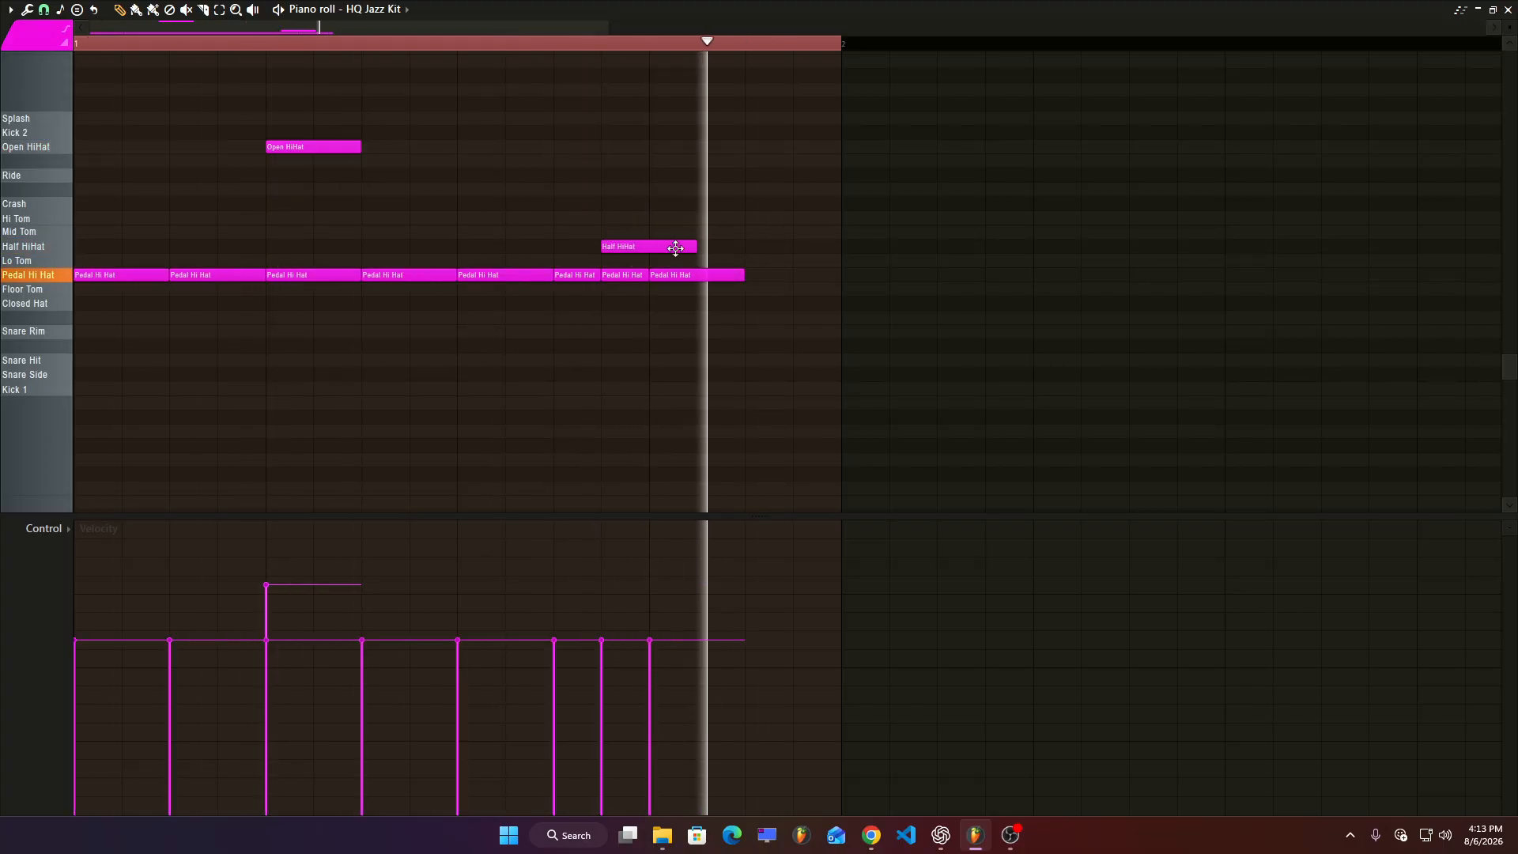
left_click_drag(677, 247, 689, 246)
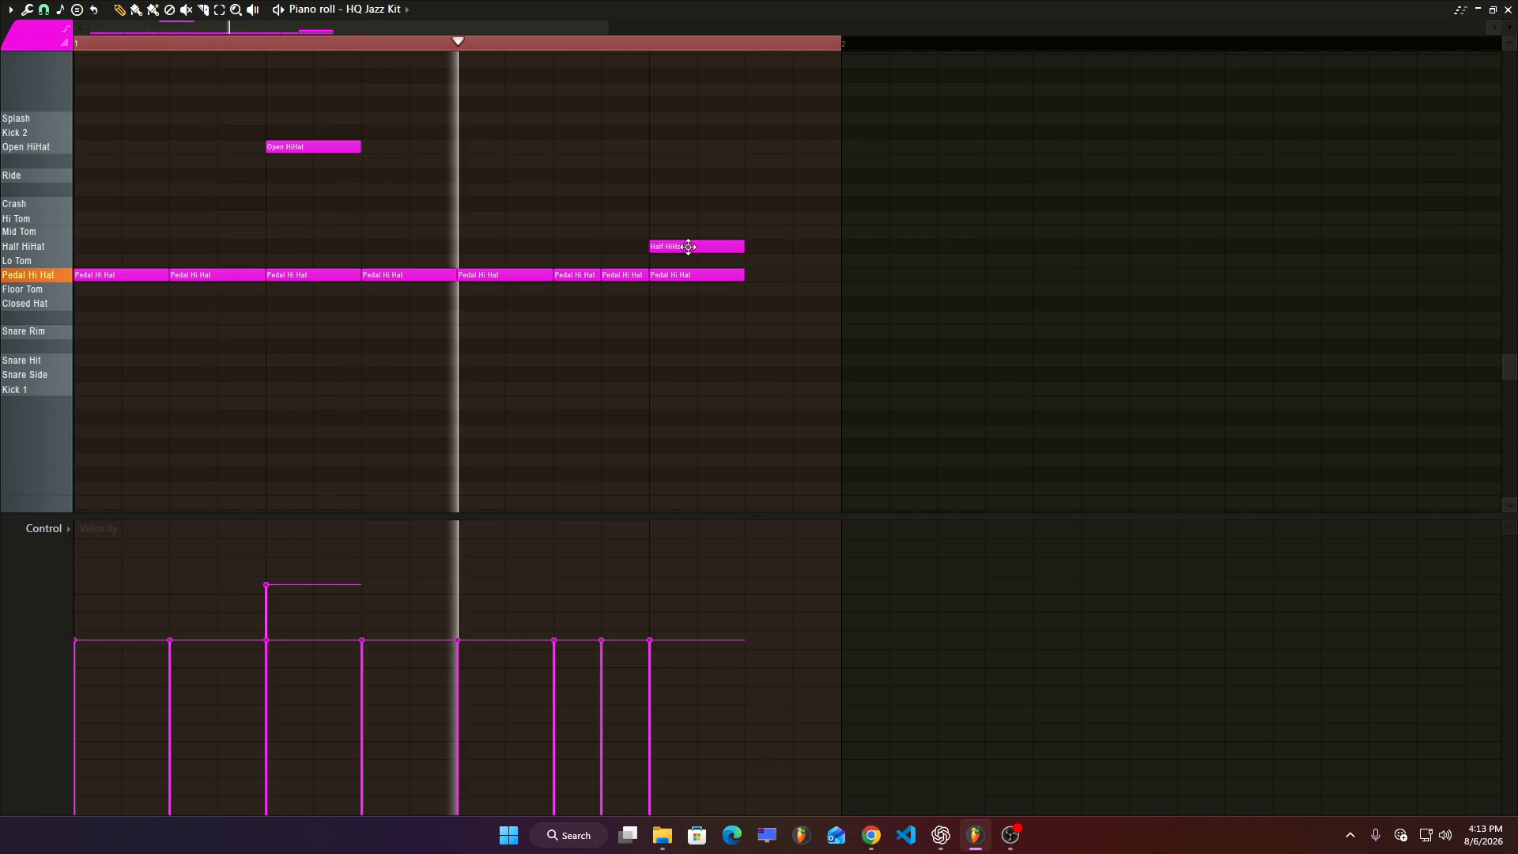
Copy the whole hi-hat bar into the second bar and play the two-bar pattern.
key("ctrl+a")
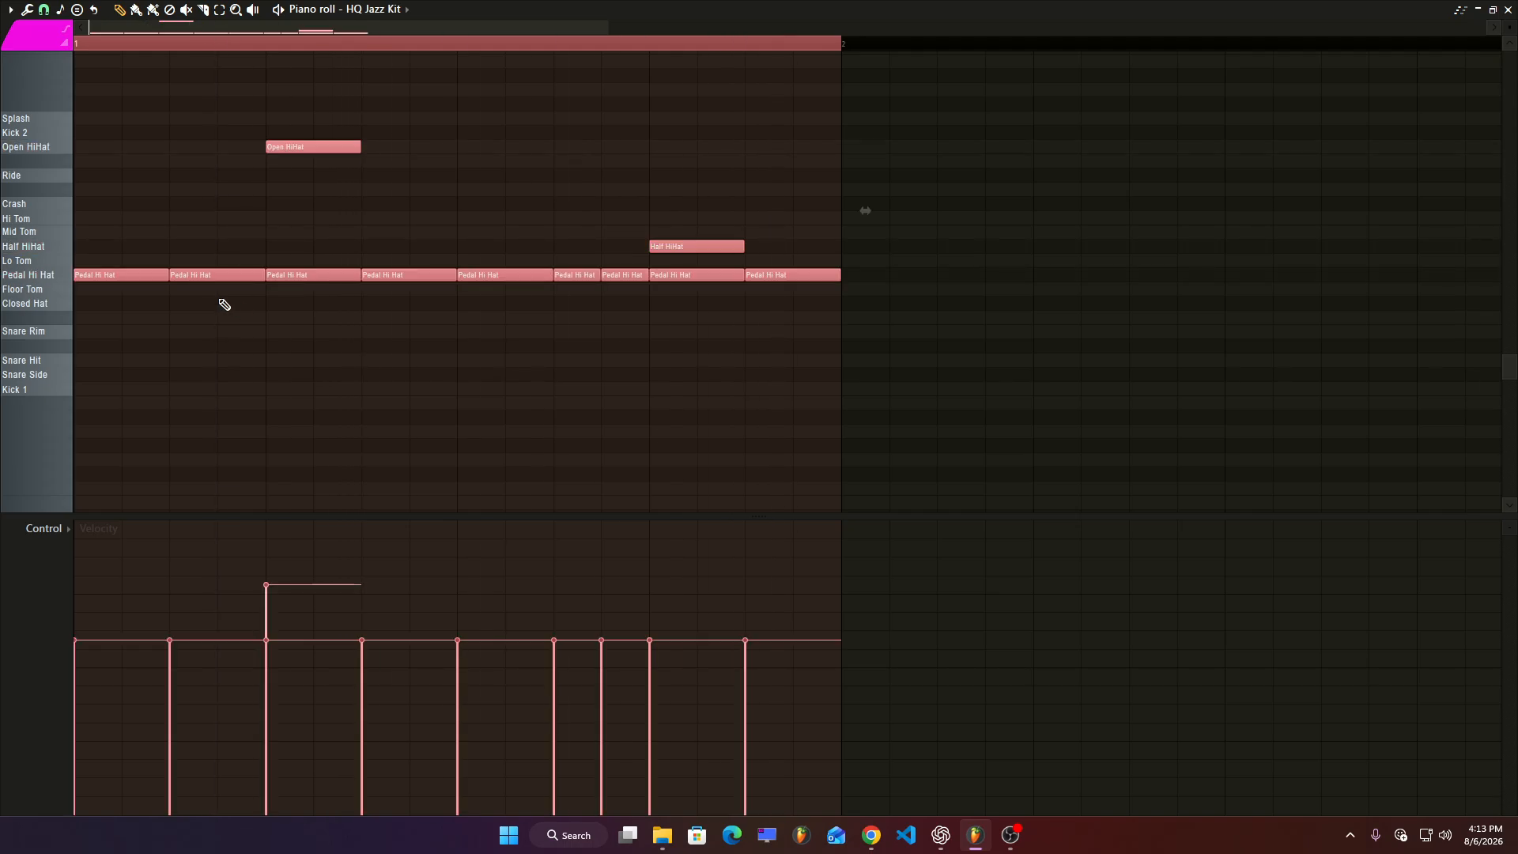
key("ctrl+v")
left_click_drag(169, 275, 936, 273)
key("space")
scroll(728, 376, "down", 2)
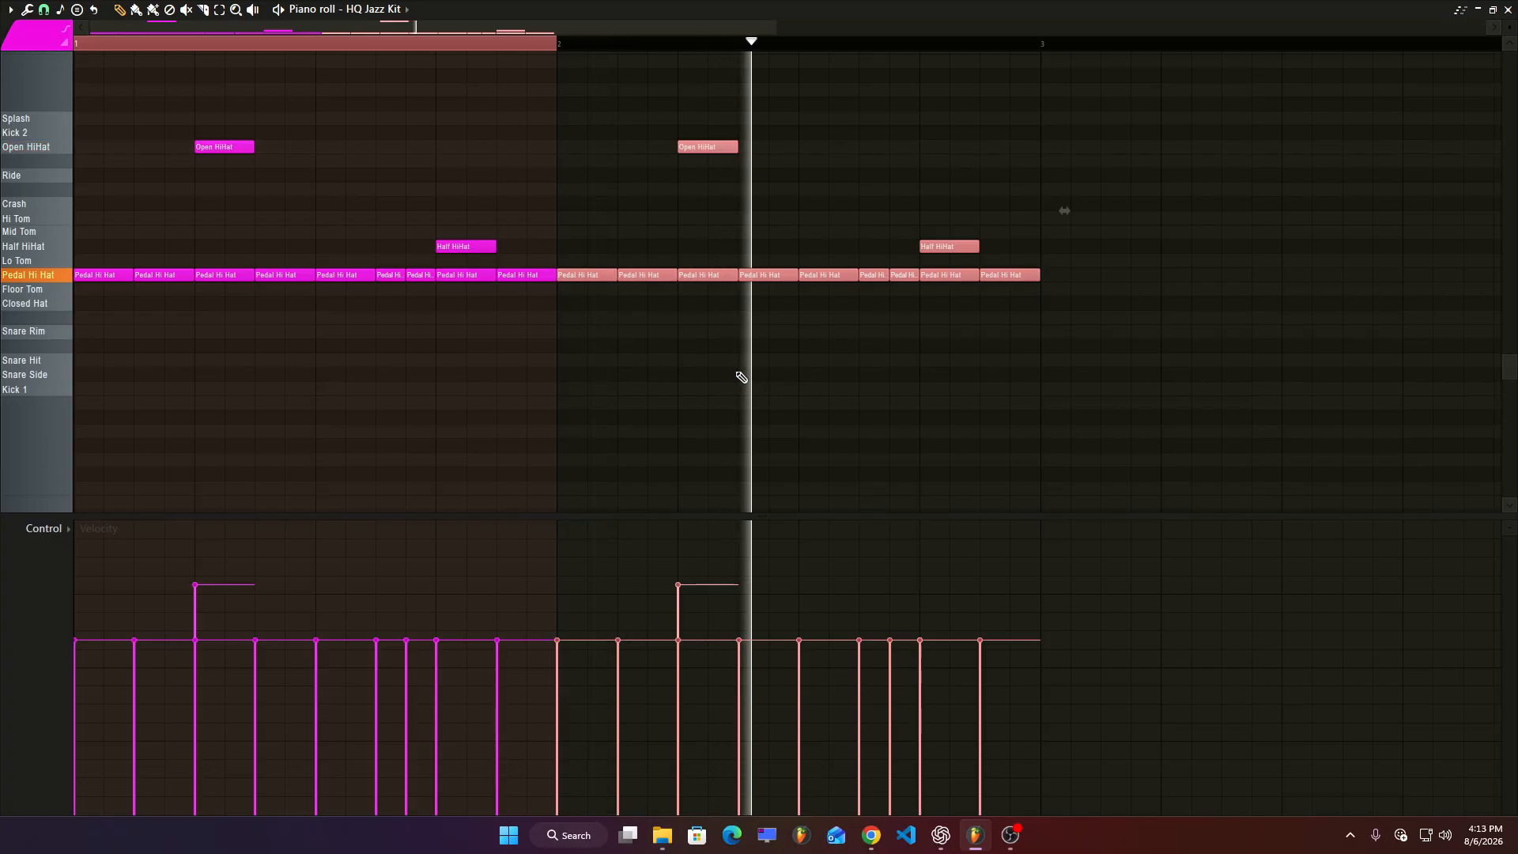
key("space")
key("ctrl+d")
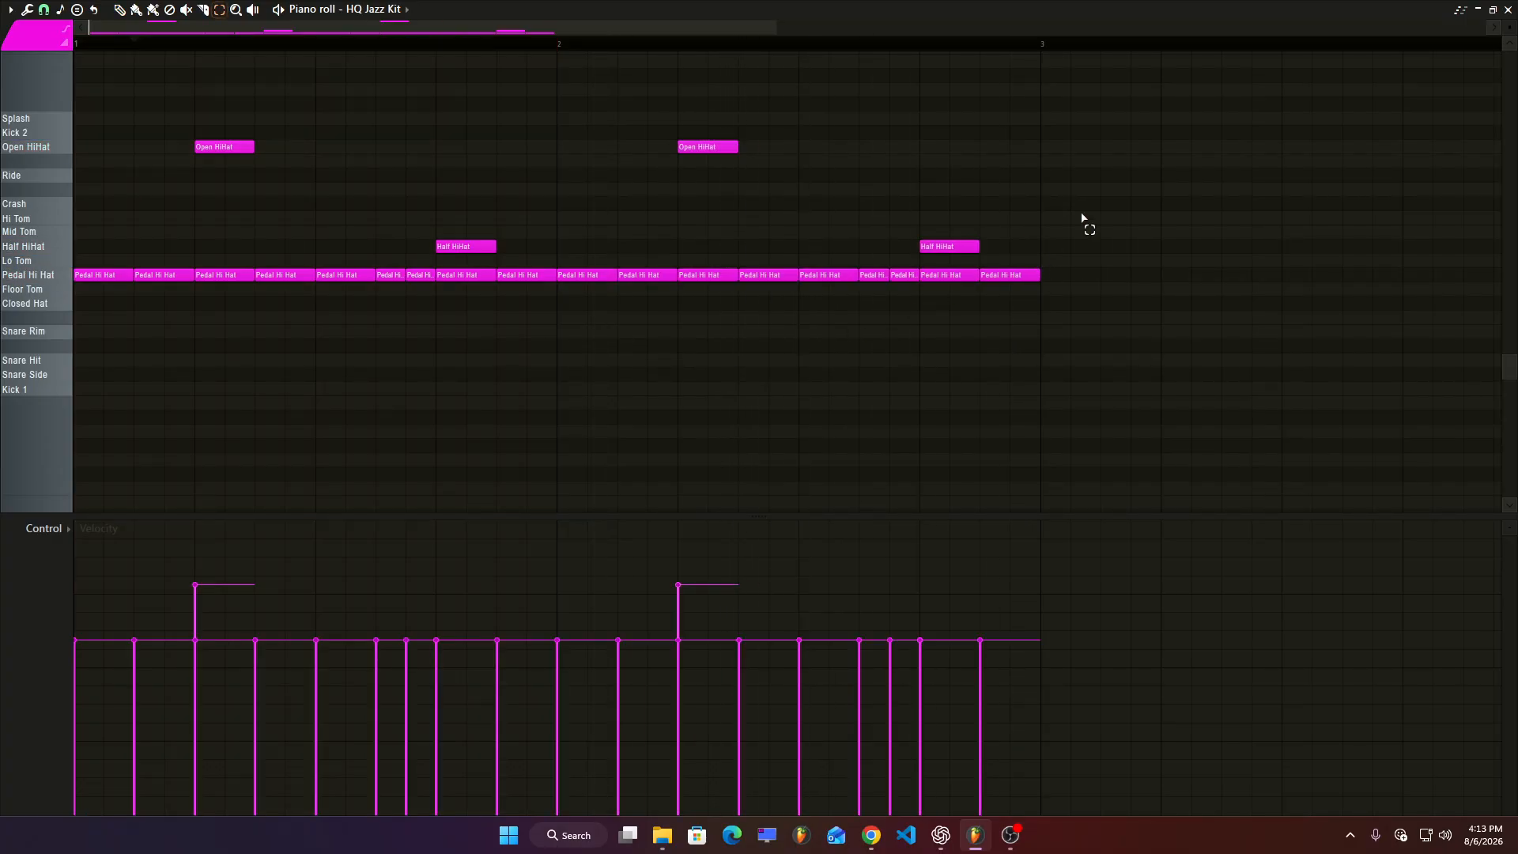
Select all the hi-hat notes and draw varied velocities across them, then play the pattern.
left_click_drag(1087, 198, 88, 312)
left_click(1094, 298)
left_click_drag(1091, 283, 57, 303)
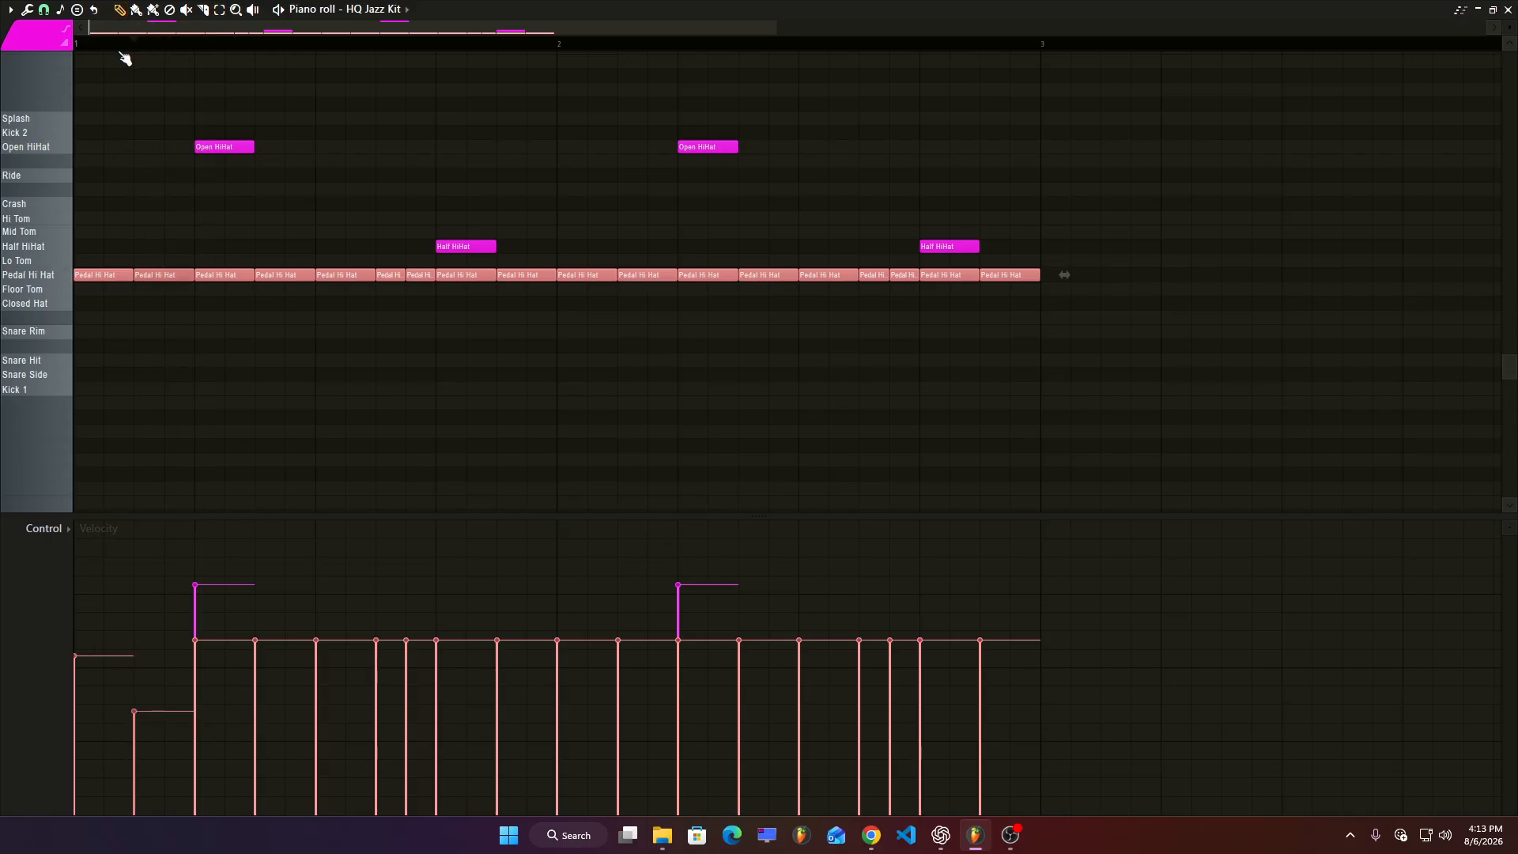
key("space")
key("space")
mouse_move(248, 700)
left_mouse_down()
mouse_move(217, 664)
mouse_move(308, 691)
mouse_move(319, 664)
mouse_move(389, 704)
mouse_move(400, 674)
mouse_move(468, 701)
mouse_move(922, 677)
left_mouse_up()
key("space")
key("space")
key("space")
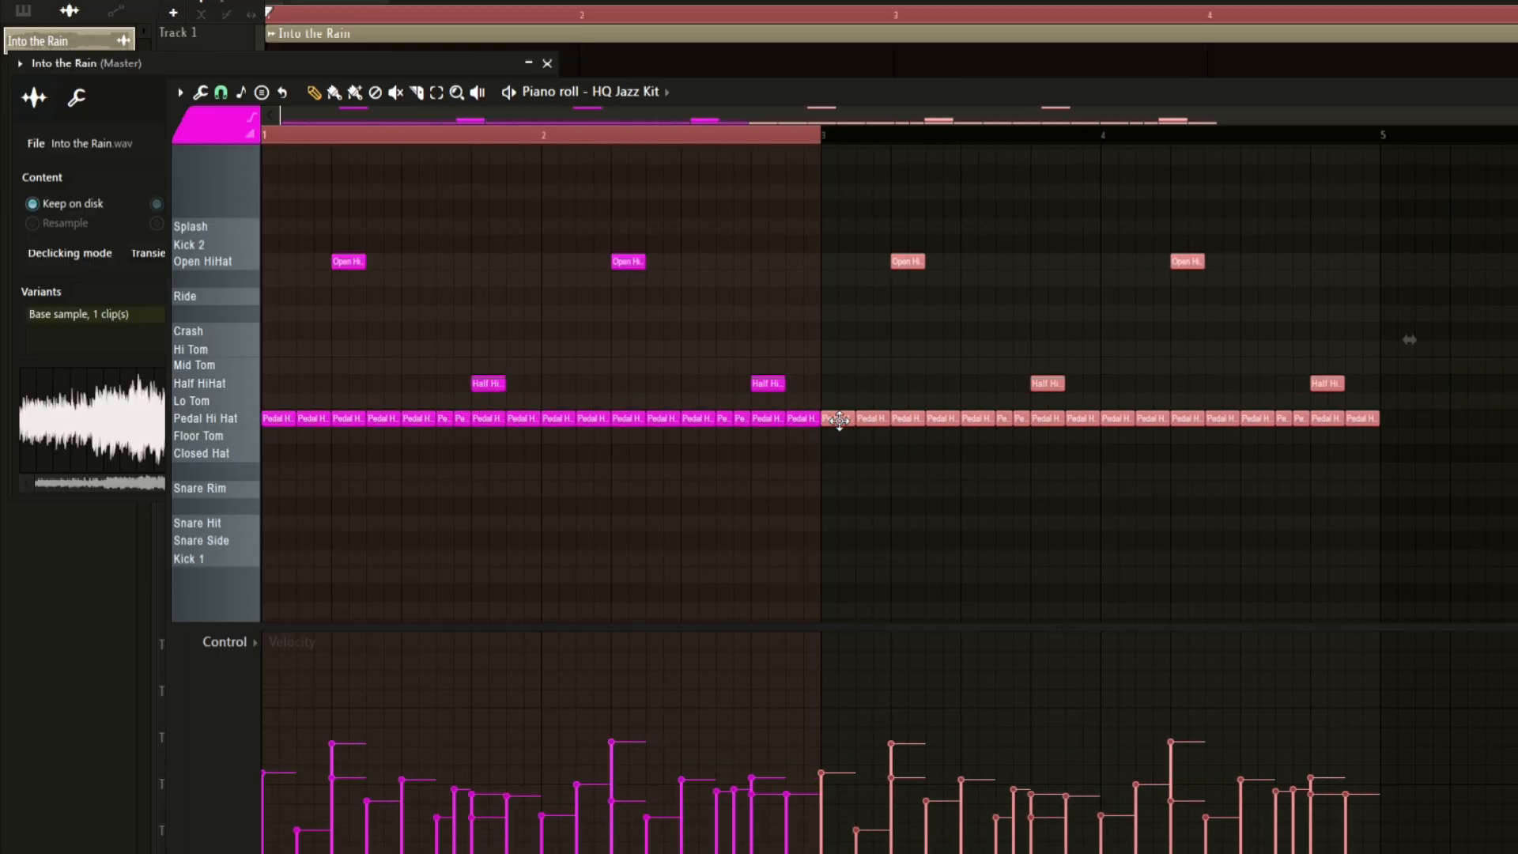
key("space")
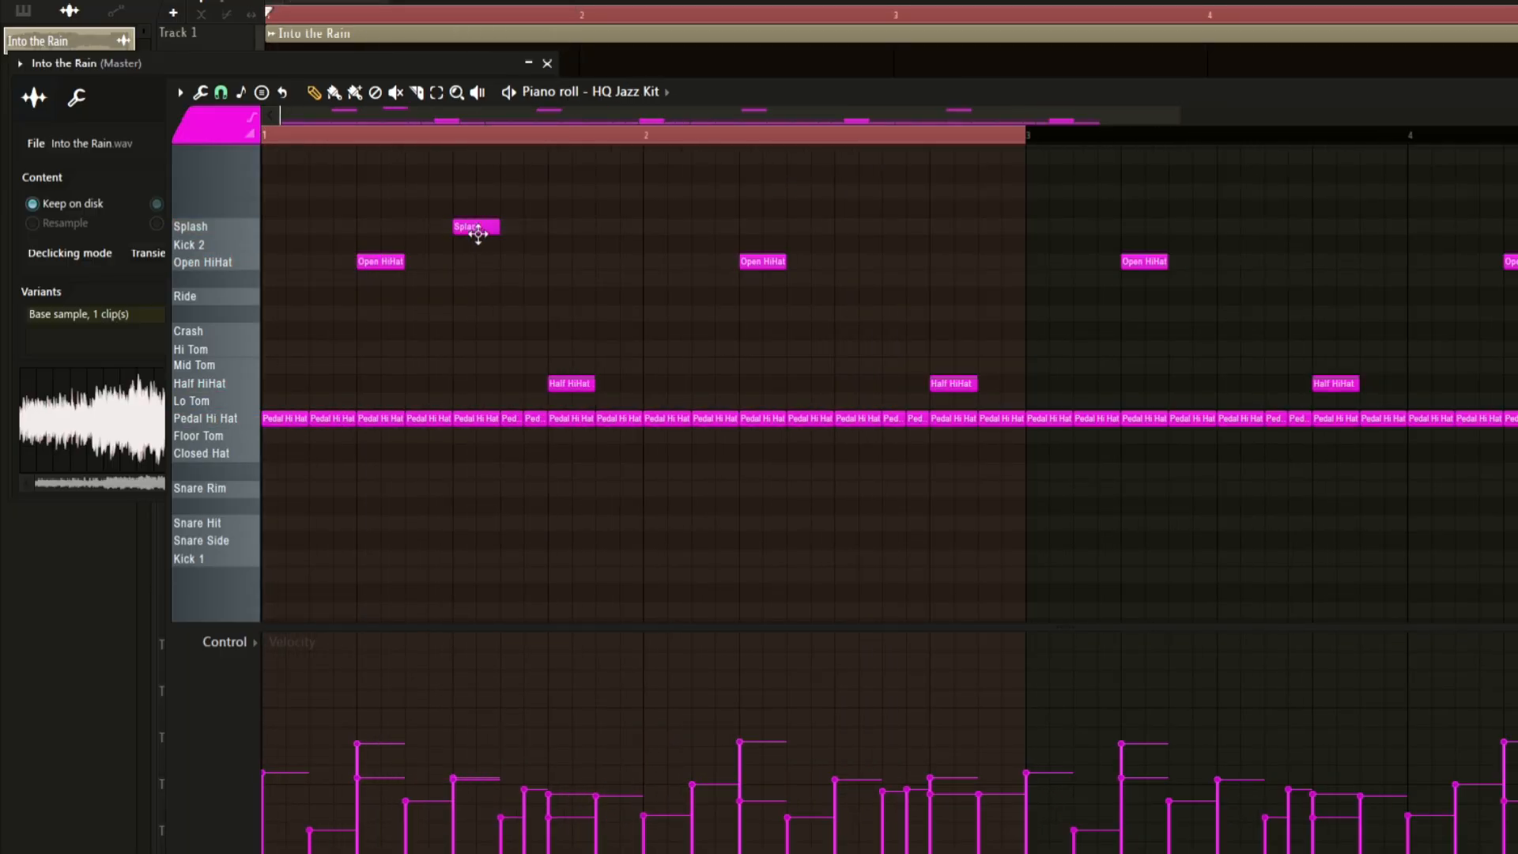
Add a short Splash note early in the first bar, removing the extra Splash copies.
key("space")
left_click(561, 226)
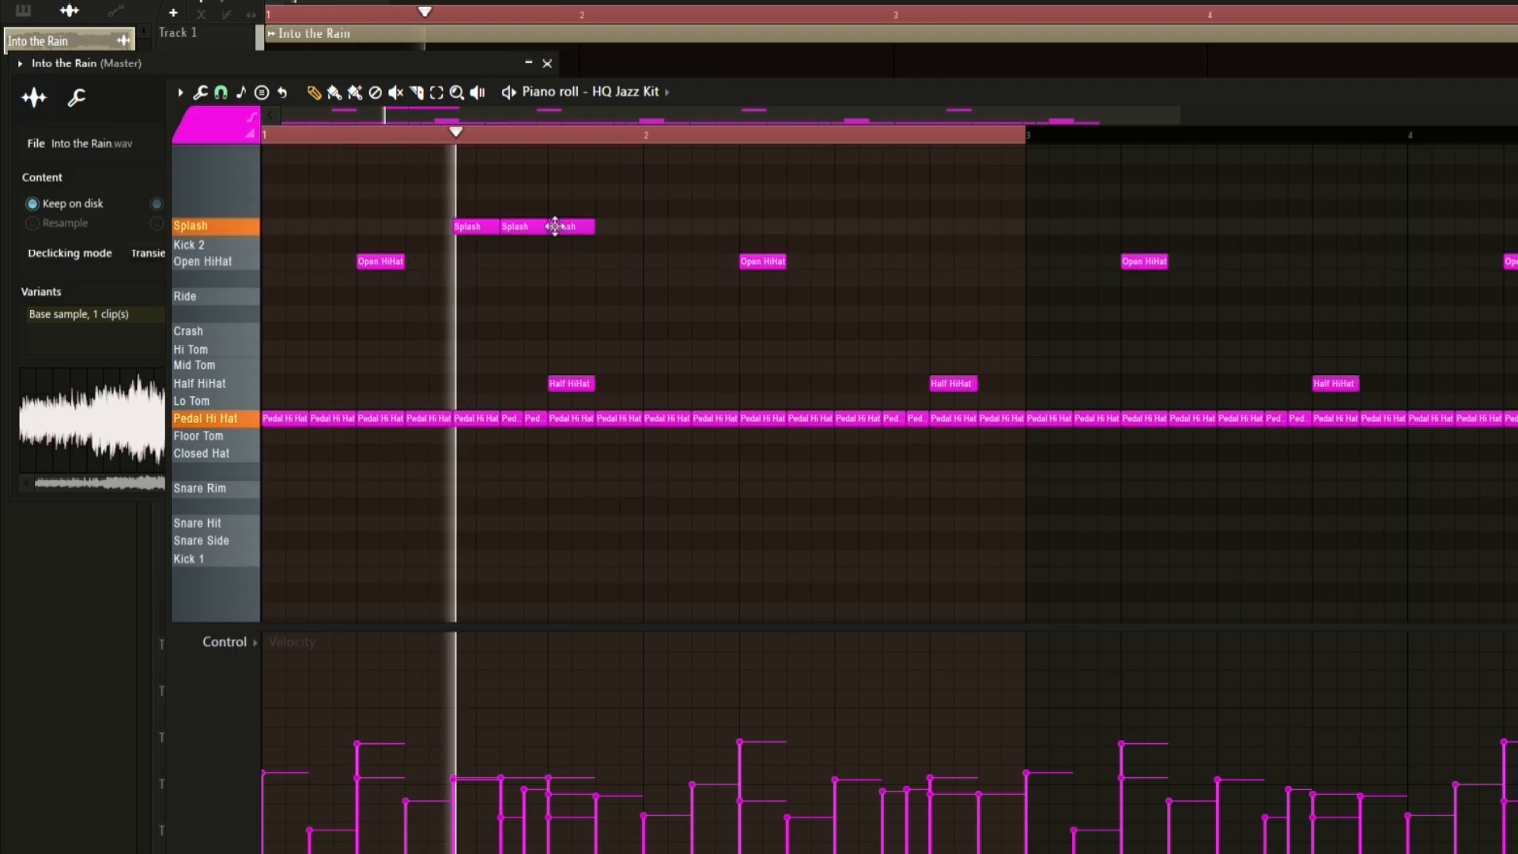
right_click(570, 226)
key("space")
key("space")
right_click(525, 227)
Add several more Splash notes across the first bar and draw their velocities lower.
key("space")
left_click_drag(497, 228, 481, 231)
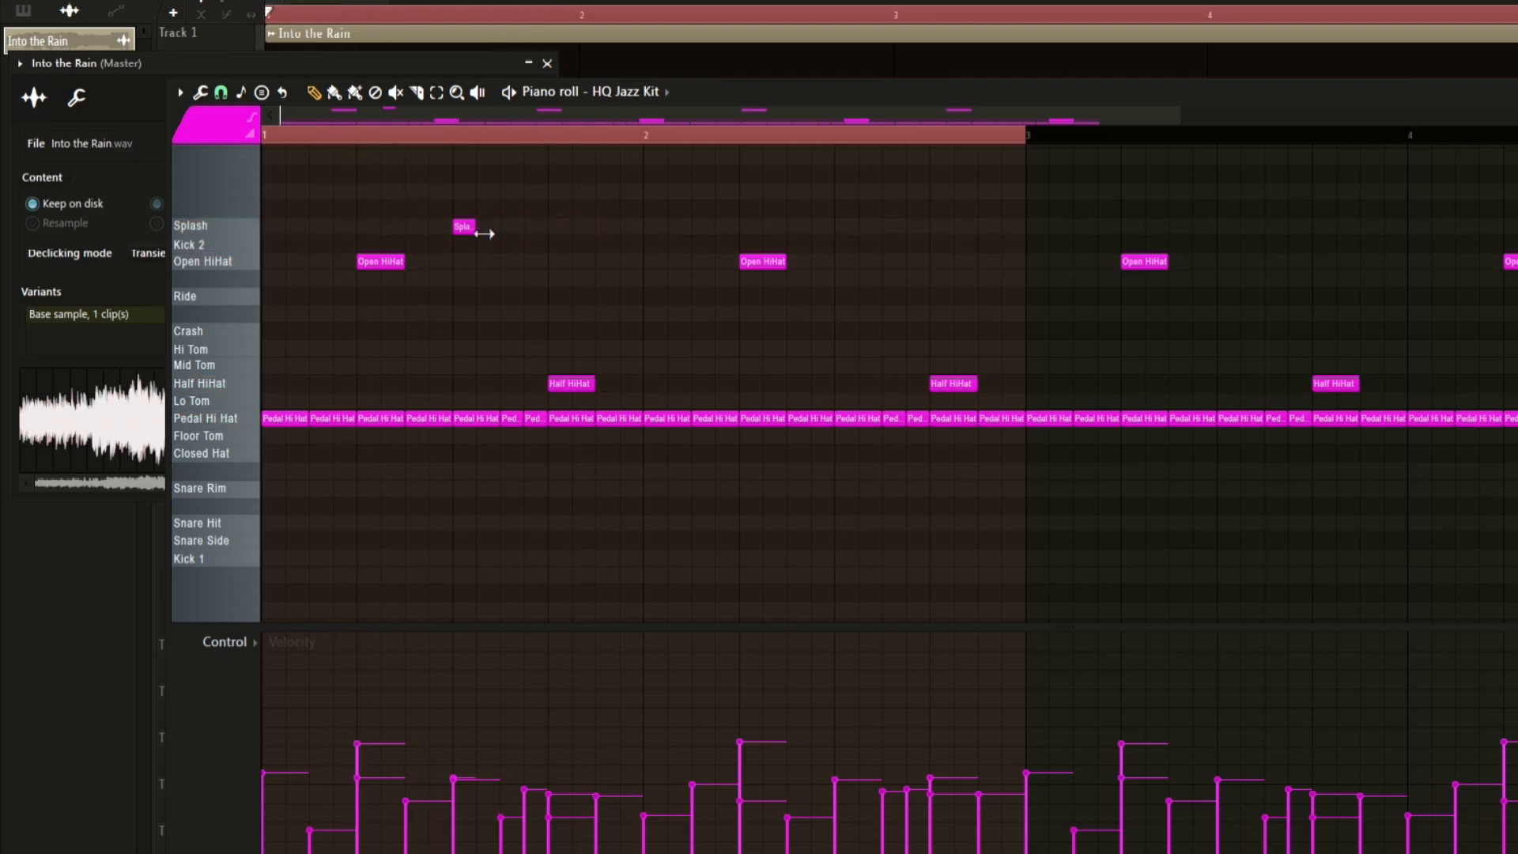
key("space")
scroll(405, 252, "up", 2)
scroll(408, 257, "up", 2)
key("space")
left_click(616, 228)
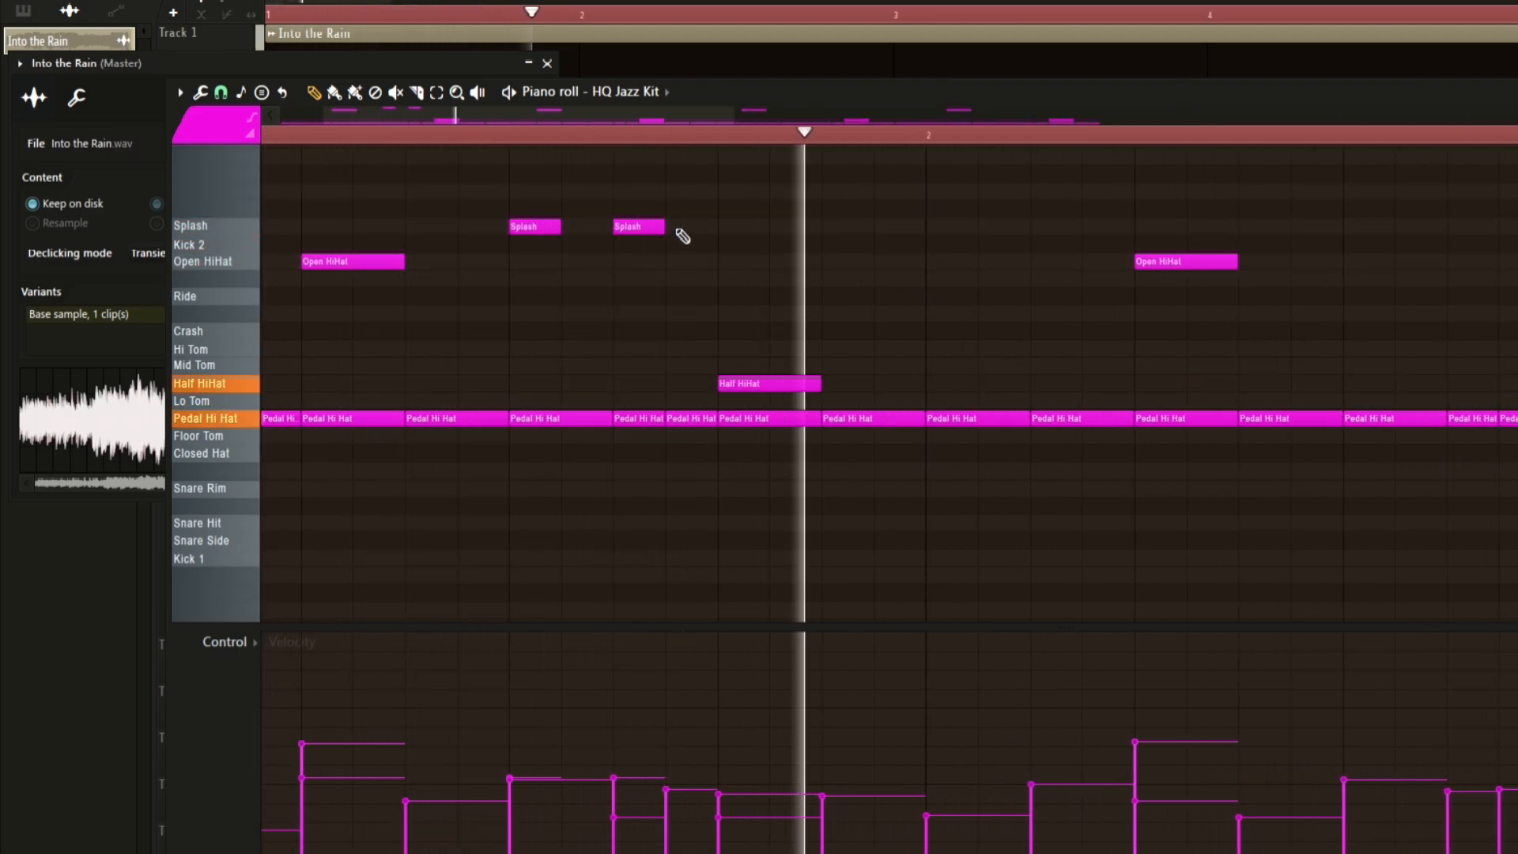
key("space")
left_click(682, 227)
key("space")
left_click(729, 227)
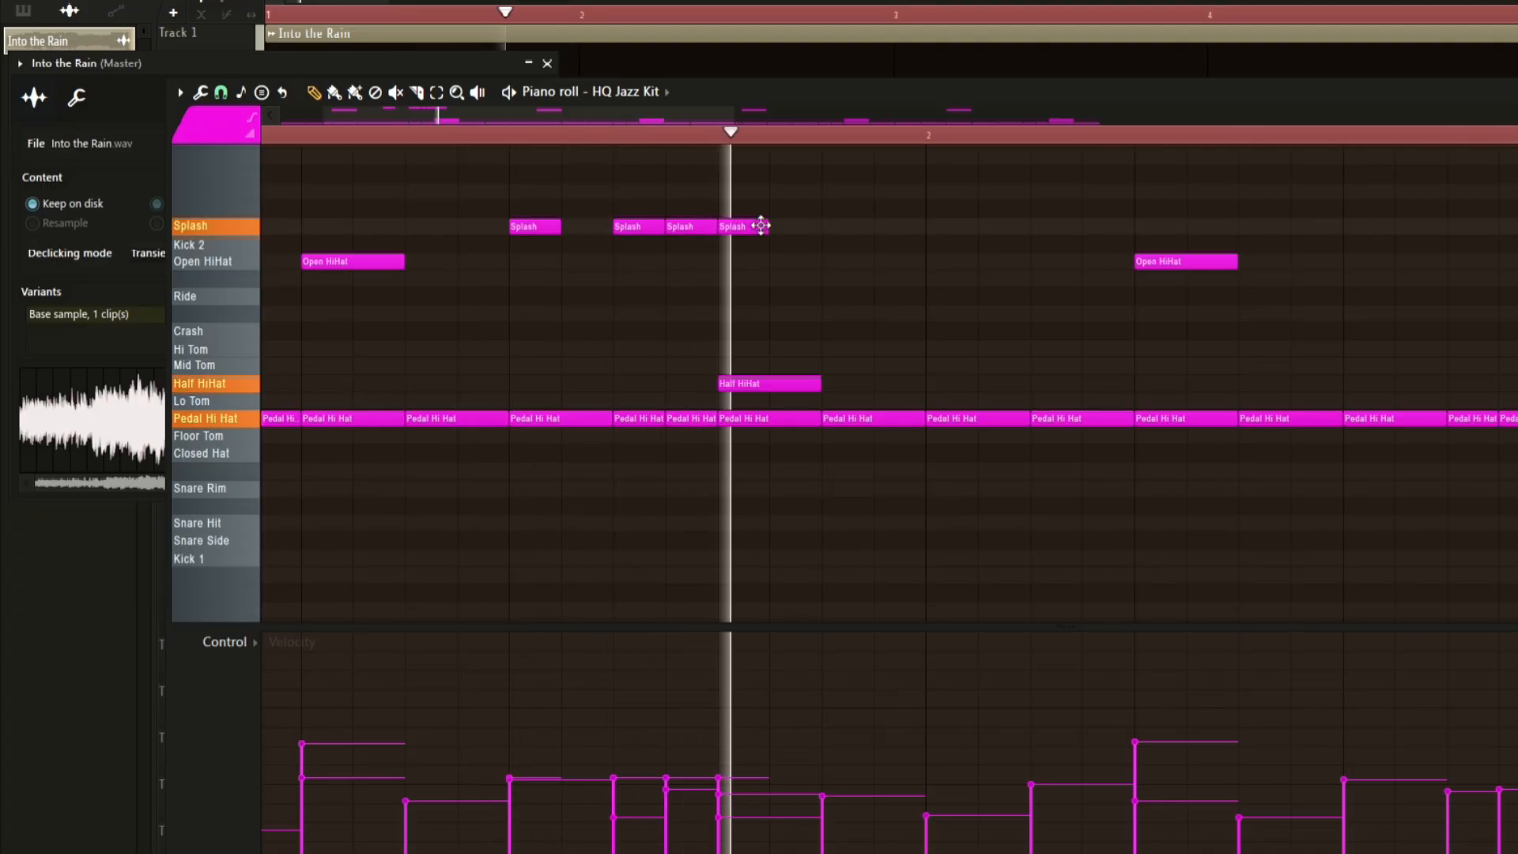
left_click_drag(408, 811, 505, 813)
Switch the control lane to Pan and draw varied pan values across the drum notes.
left_click(316, 681)
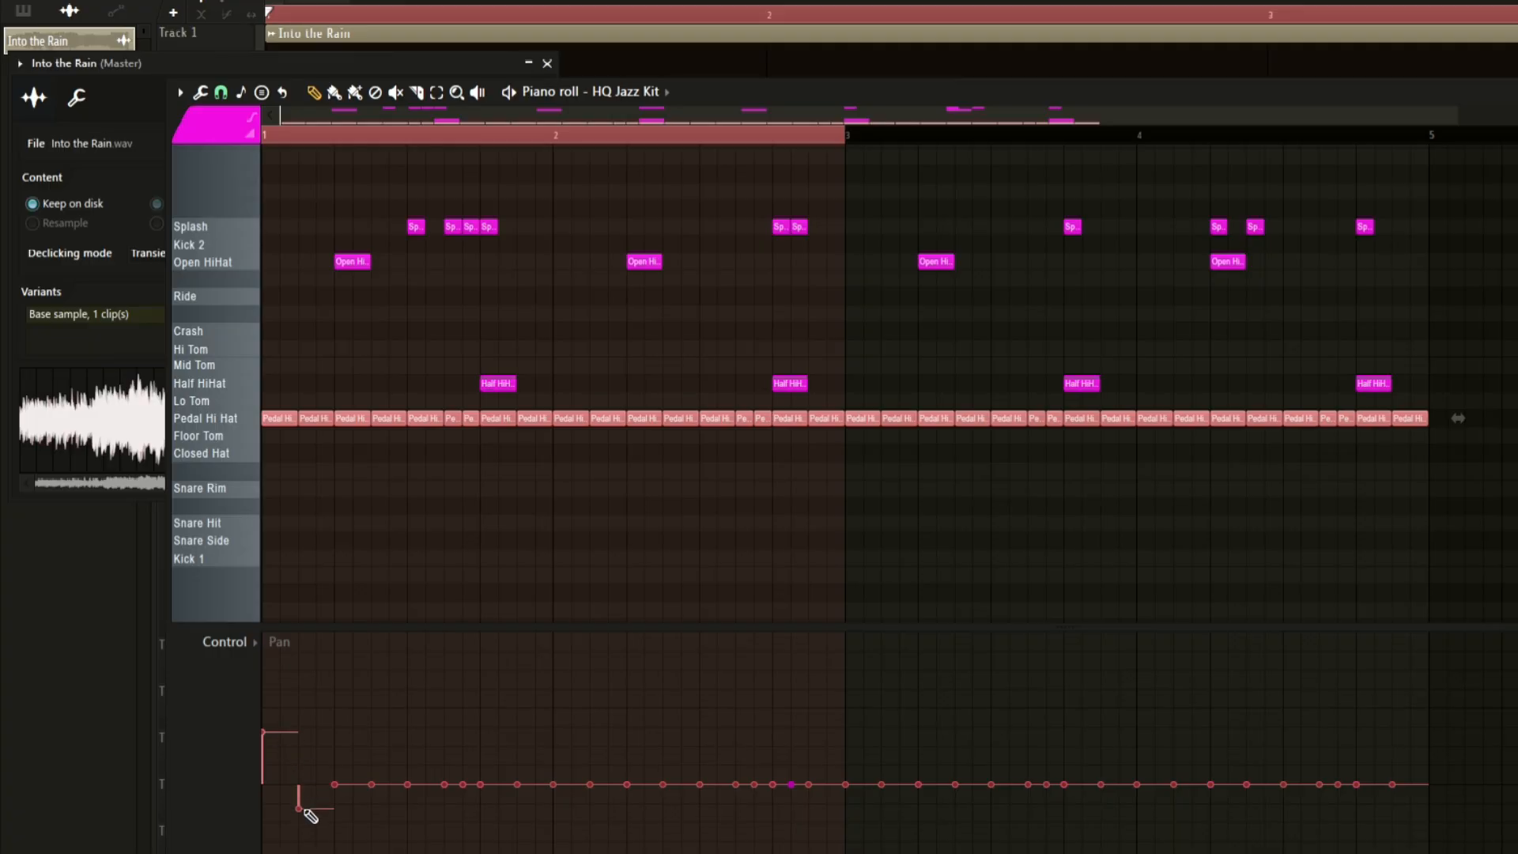
left_click(336, 759)
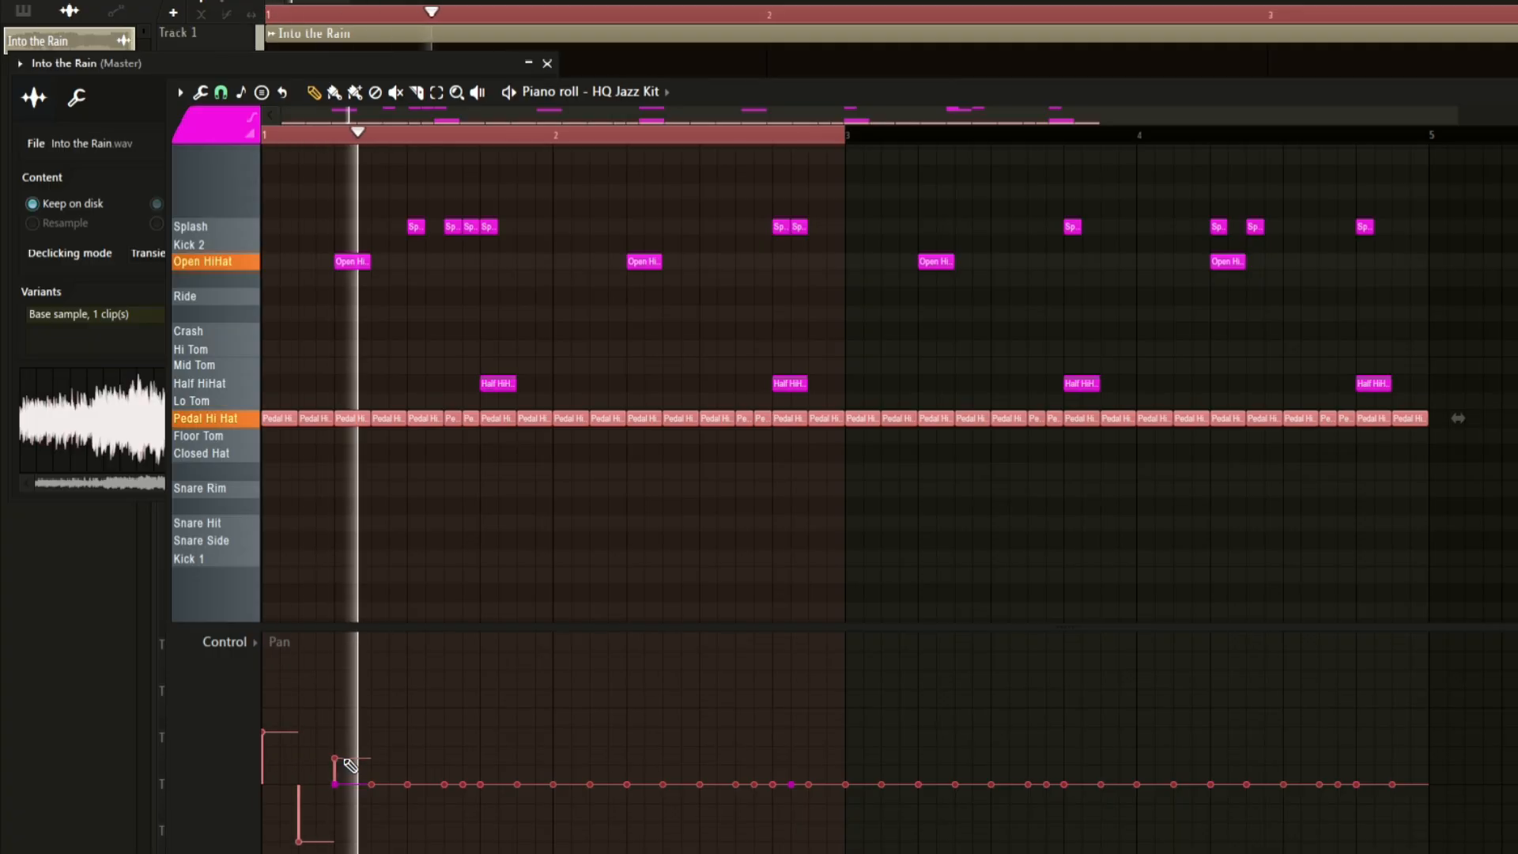
mouse_move(299, 832)
left_mouse_down()
mouse_move(373, 780)
mouse_move(403, 783)
left_mouse_up()
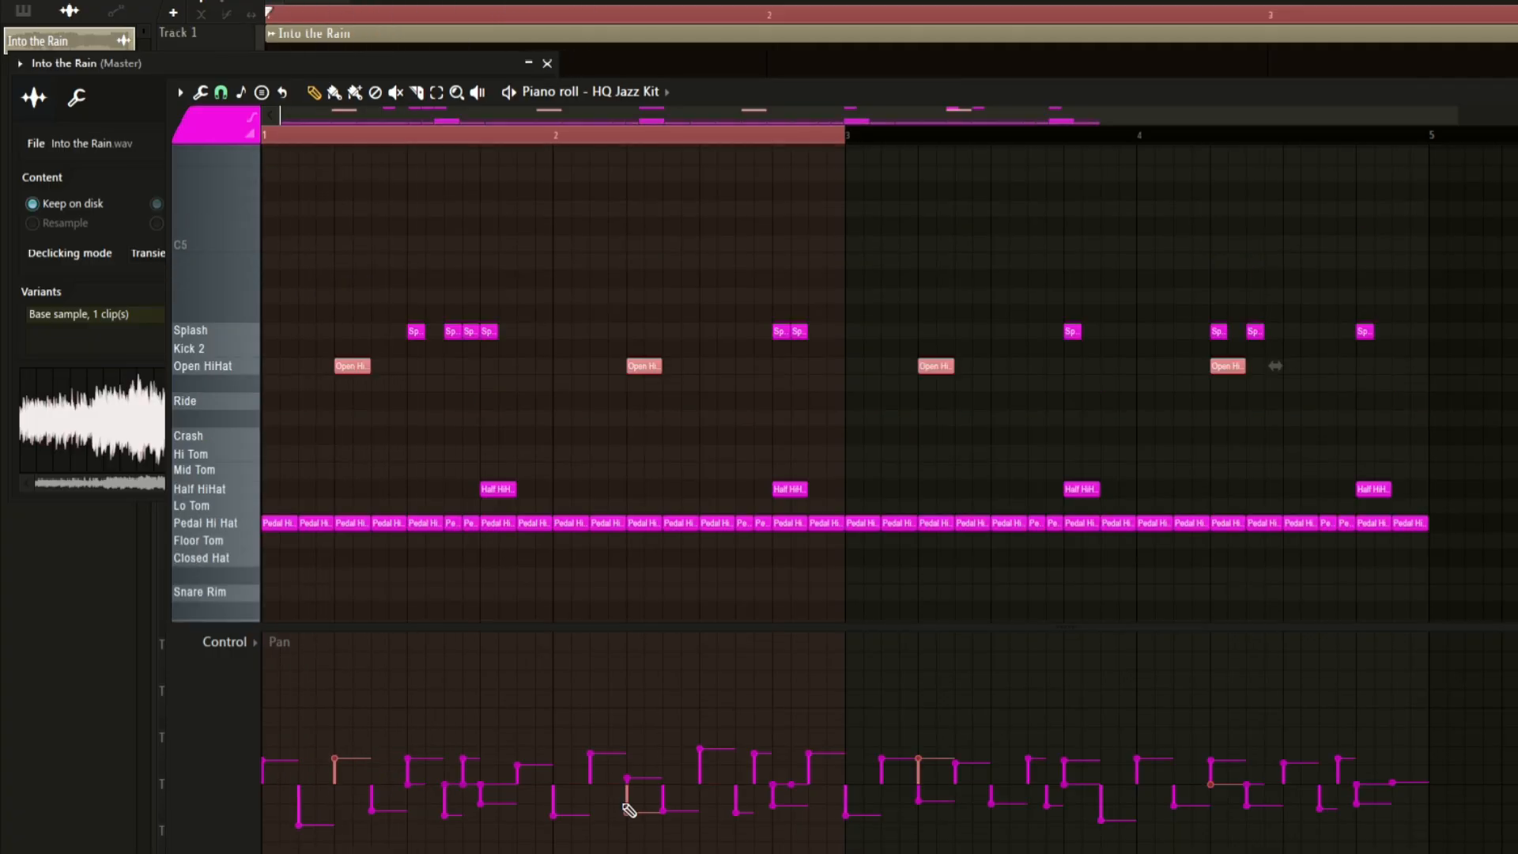
key("space")
left_click(630, 799)
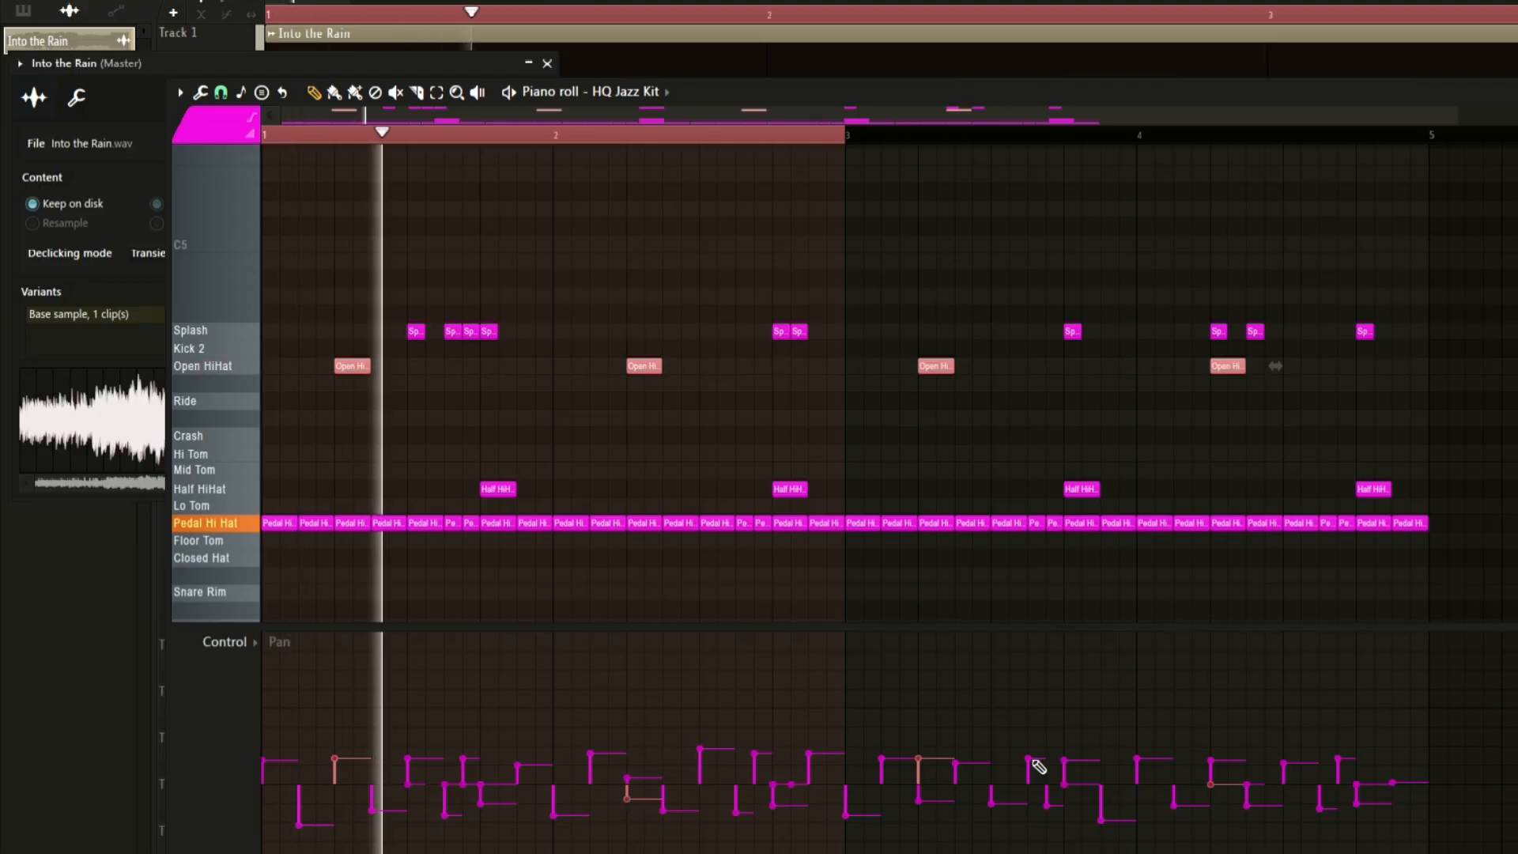
left_click(920, 770)
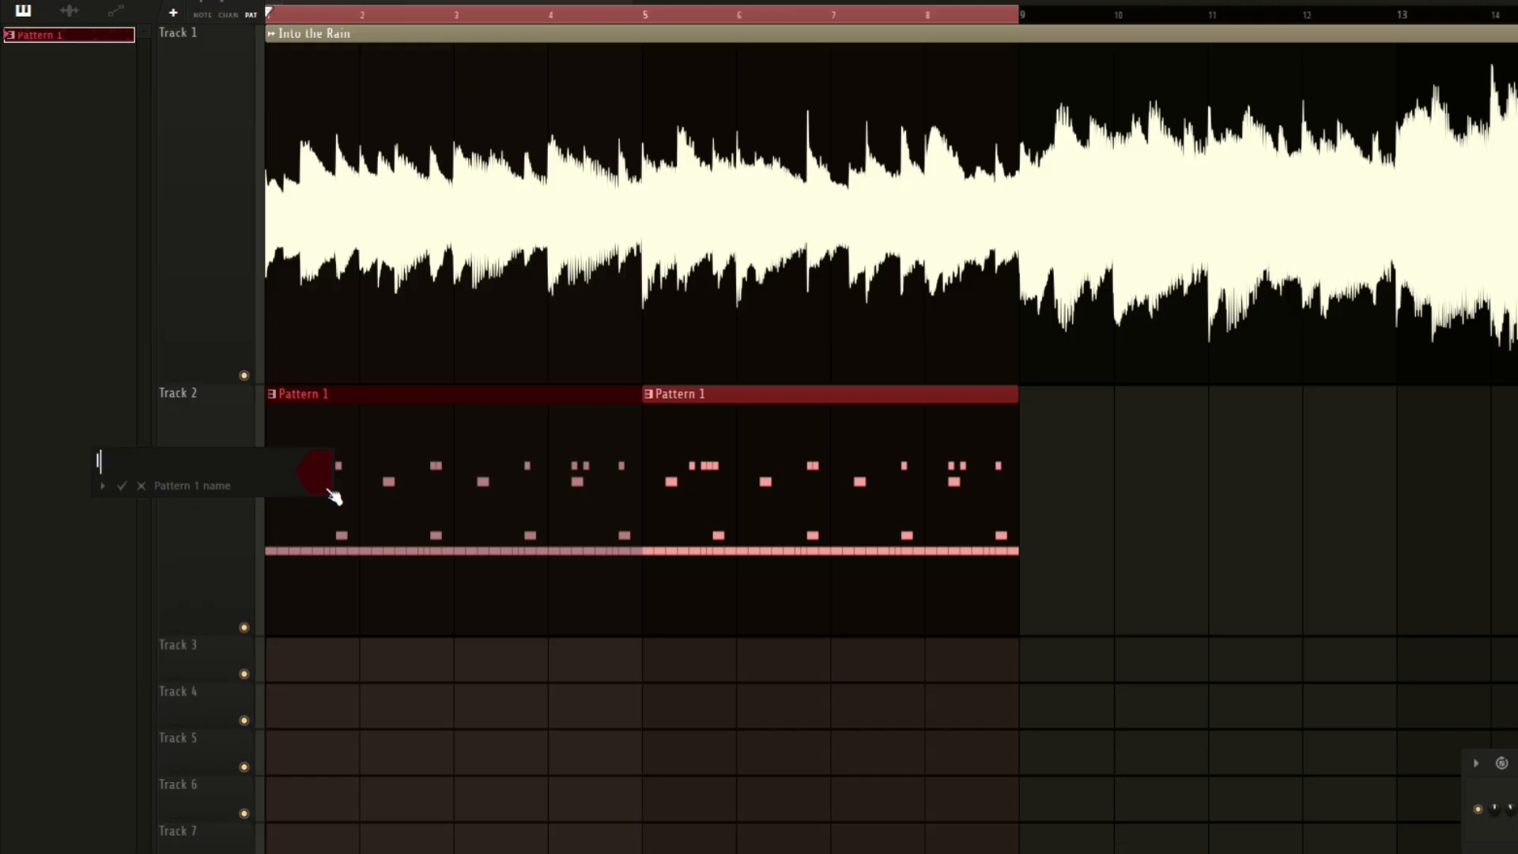
Name the pattern Intro Drum and open the second clip's pattern in the piano roll.
key("space")
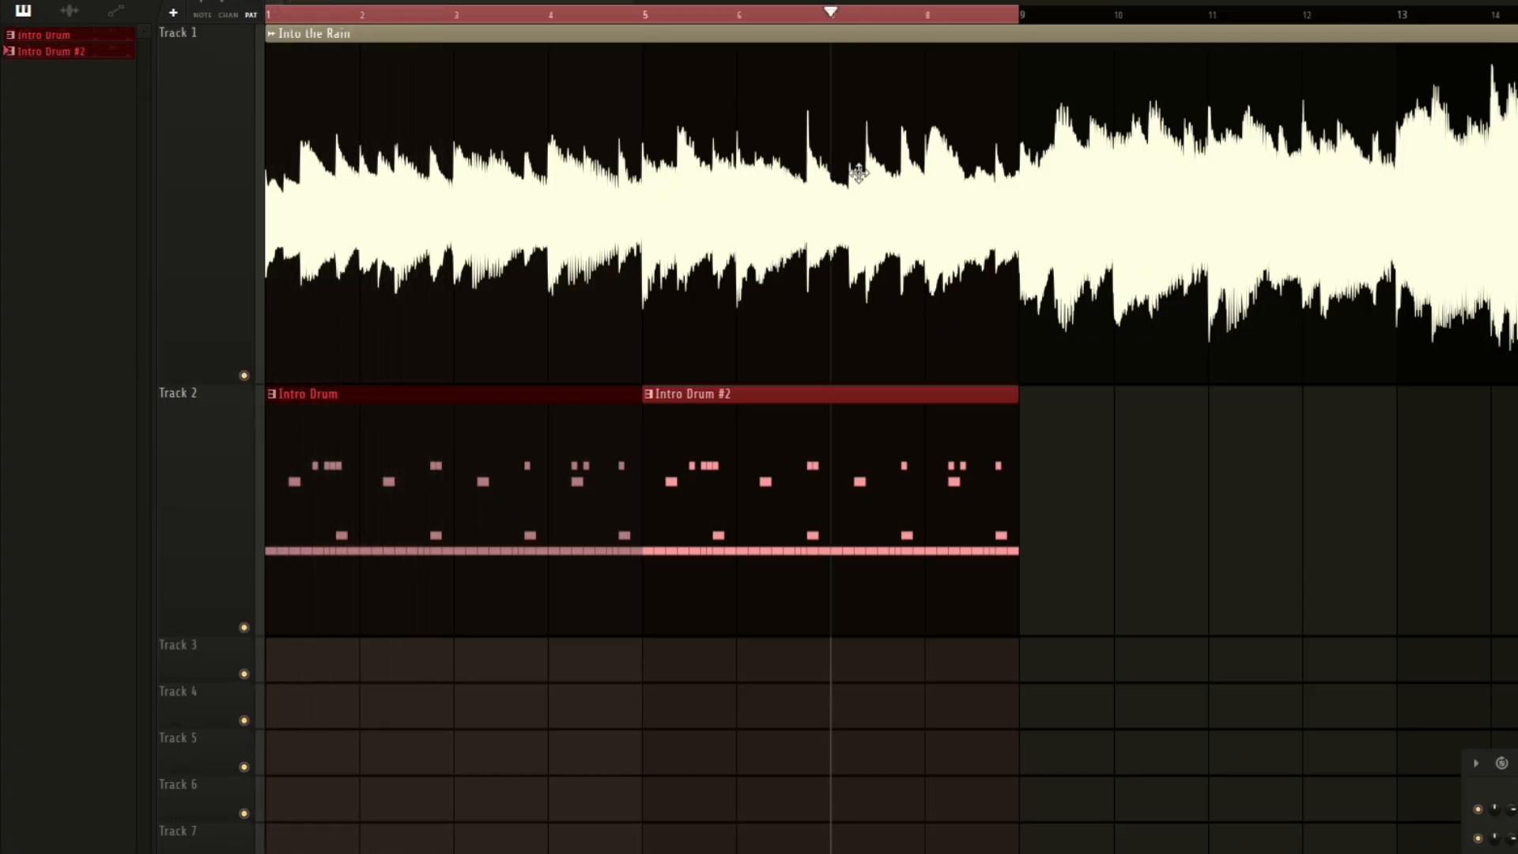
double_click(834, 484)
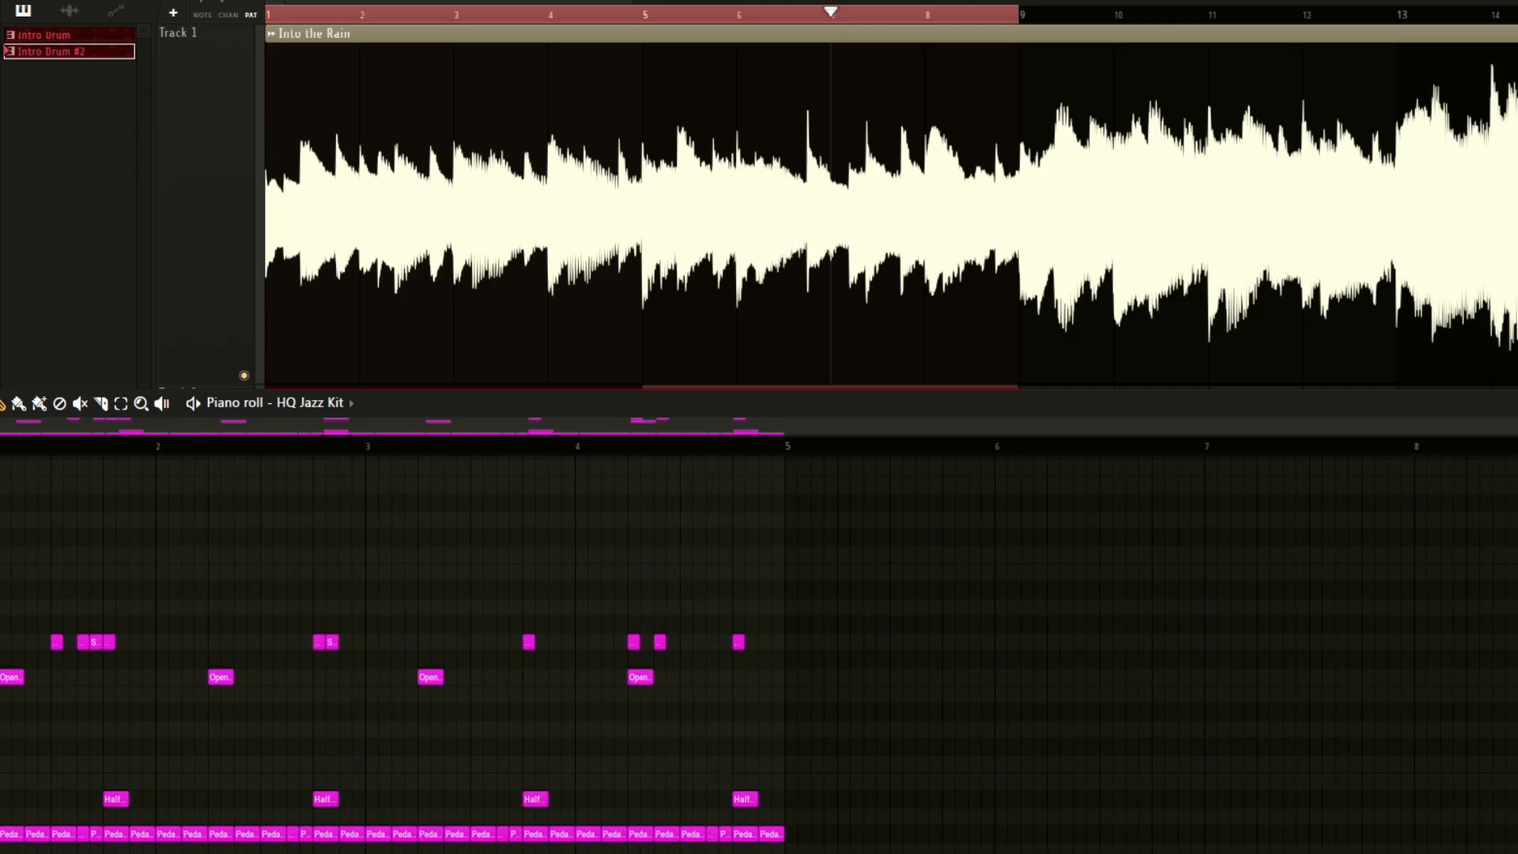
Add a Kick 1 note at the start of bar 4 and raise its velocity to maximum in note properties.
scroll(579, 458, "down", 2)
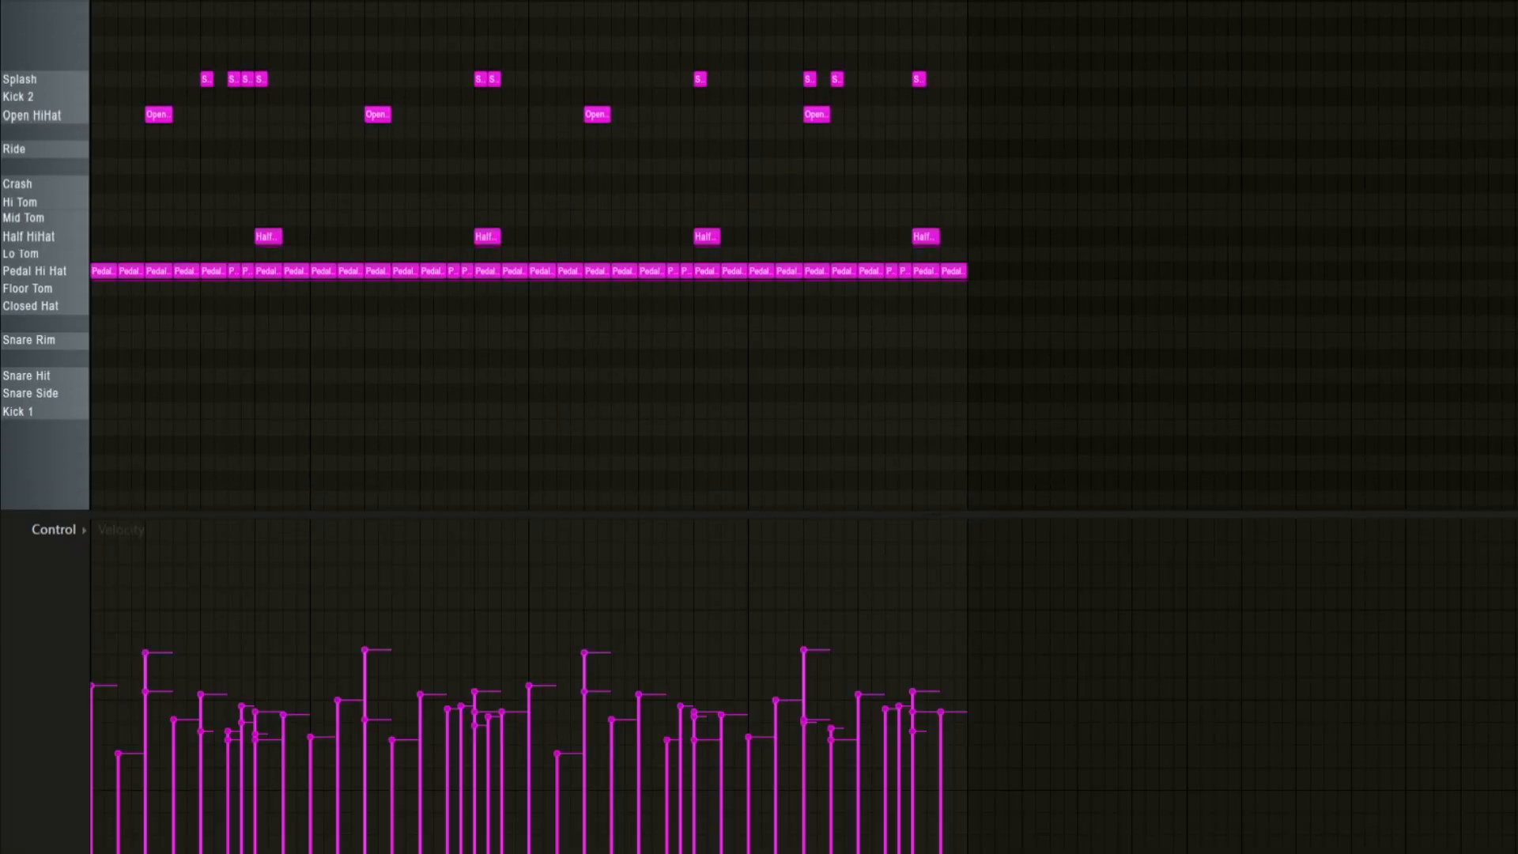
key("space")
key("space")
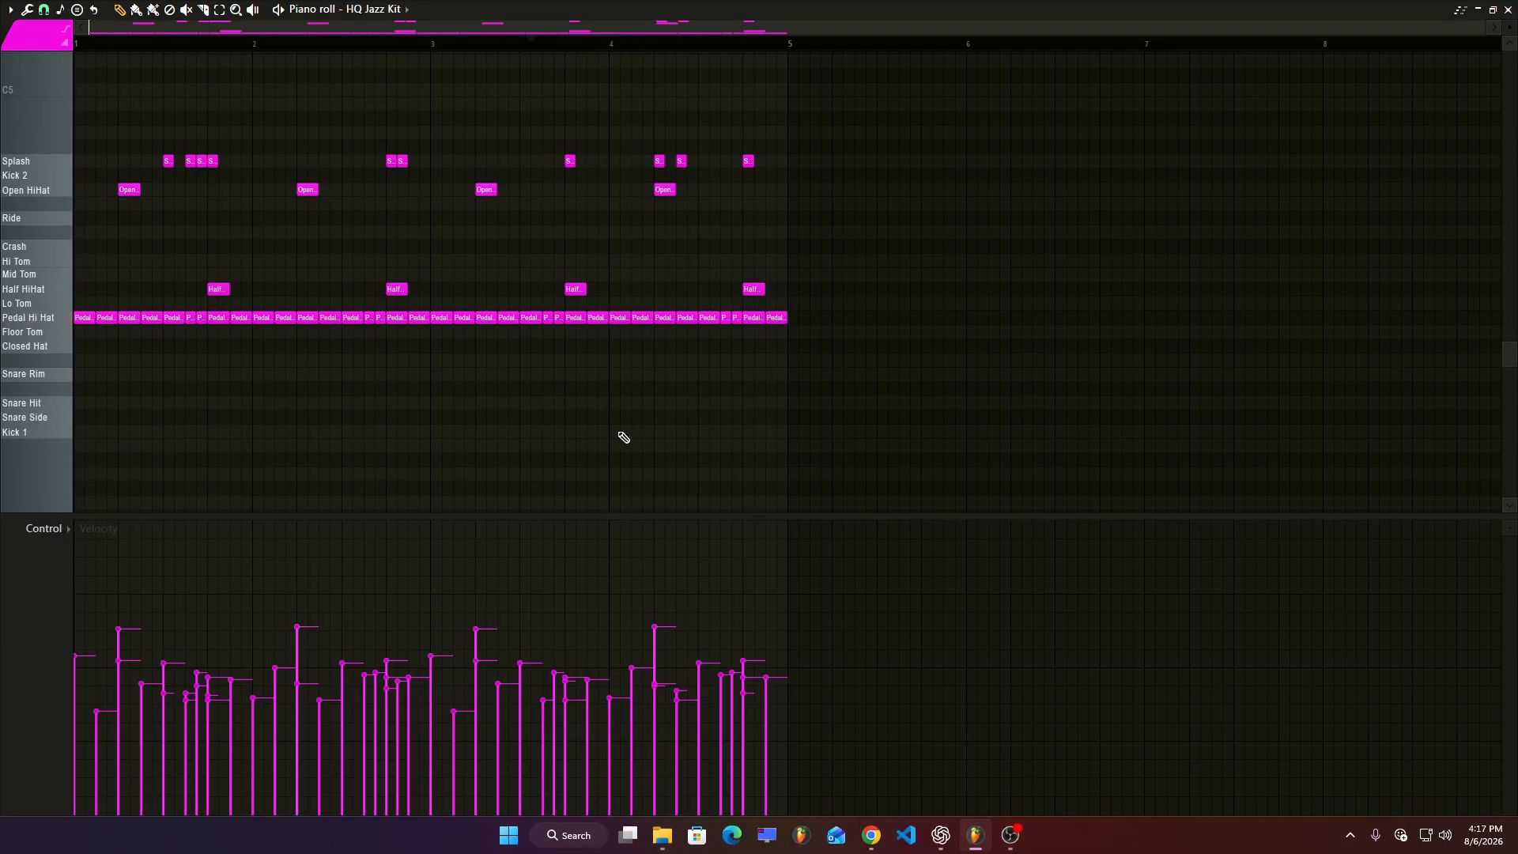
left_click(611, 432)
scroll(593, 482, "up", 2)
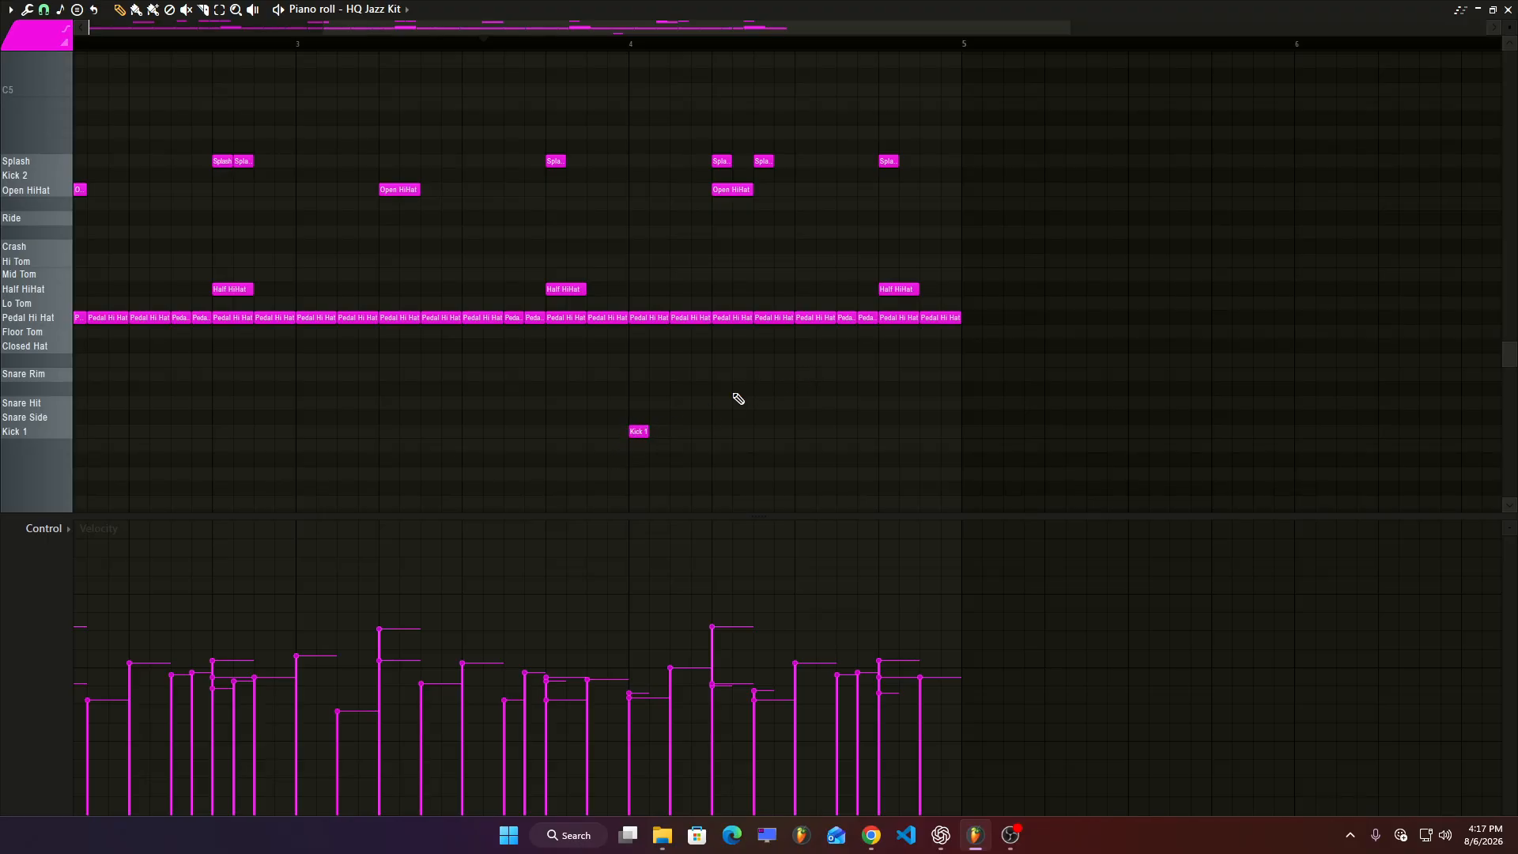
right_click(640, 433)
left_click(641, 434)
double_click(638, 431)
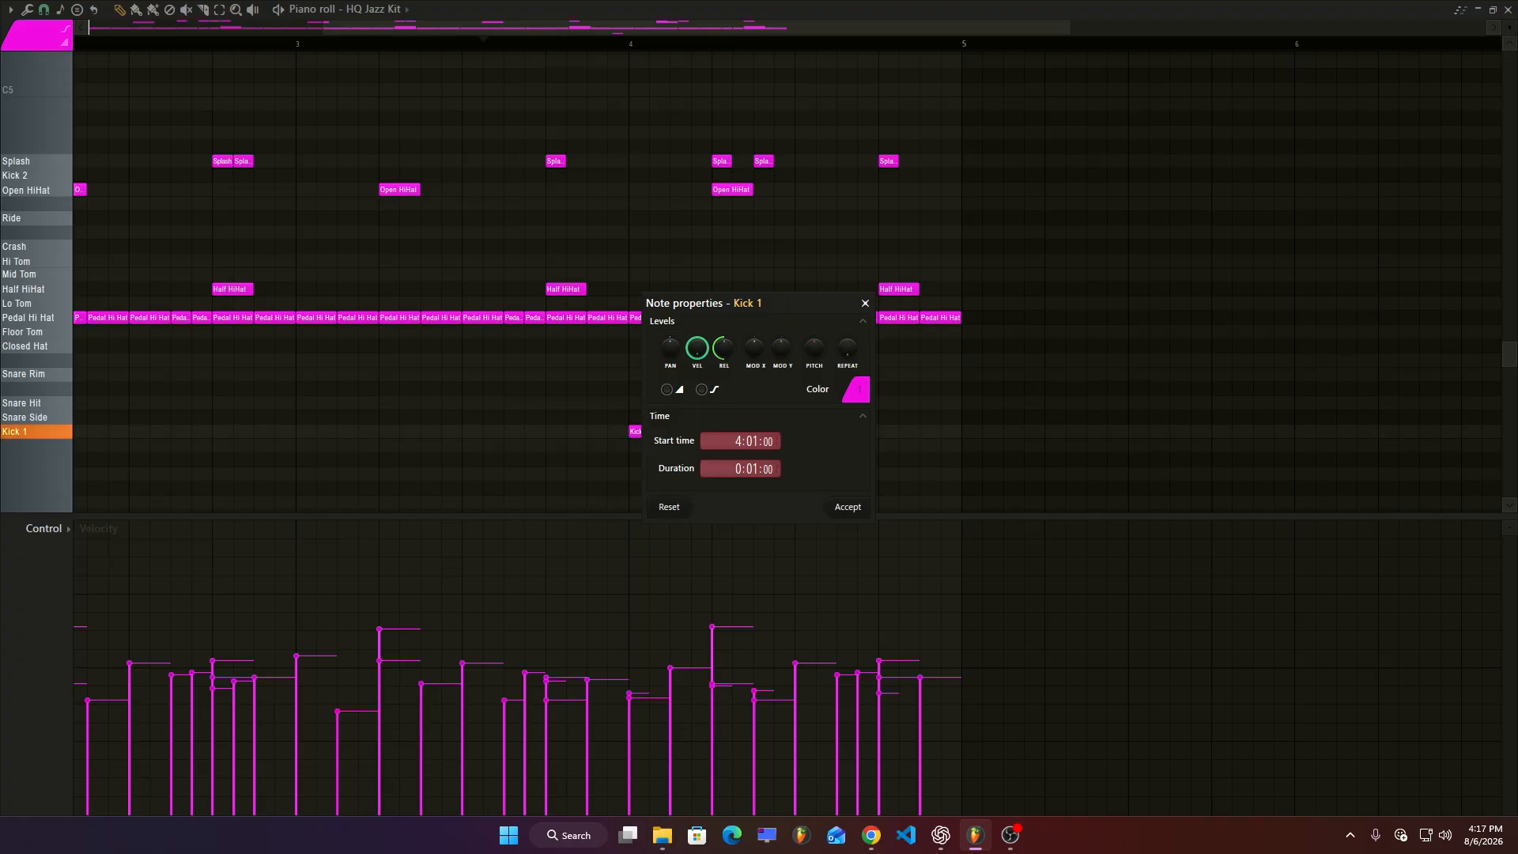
left_click(853, 516)
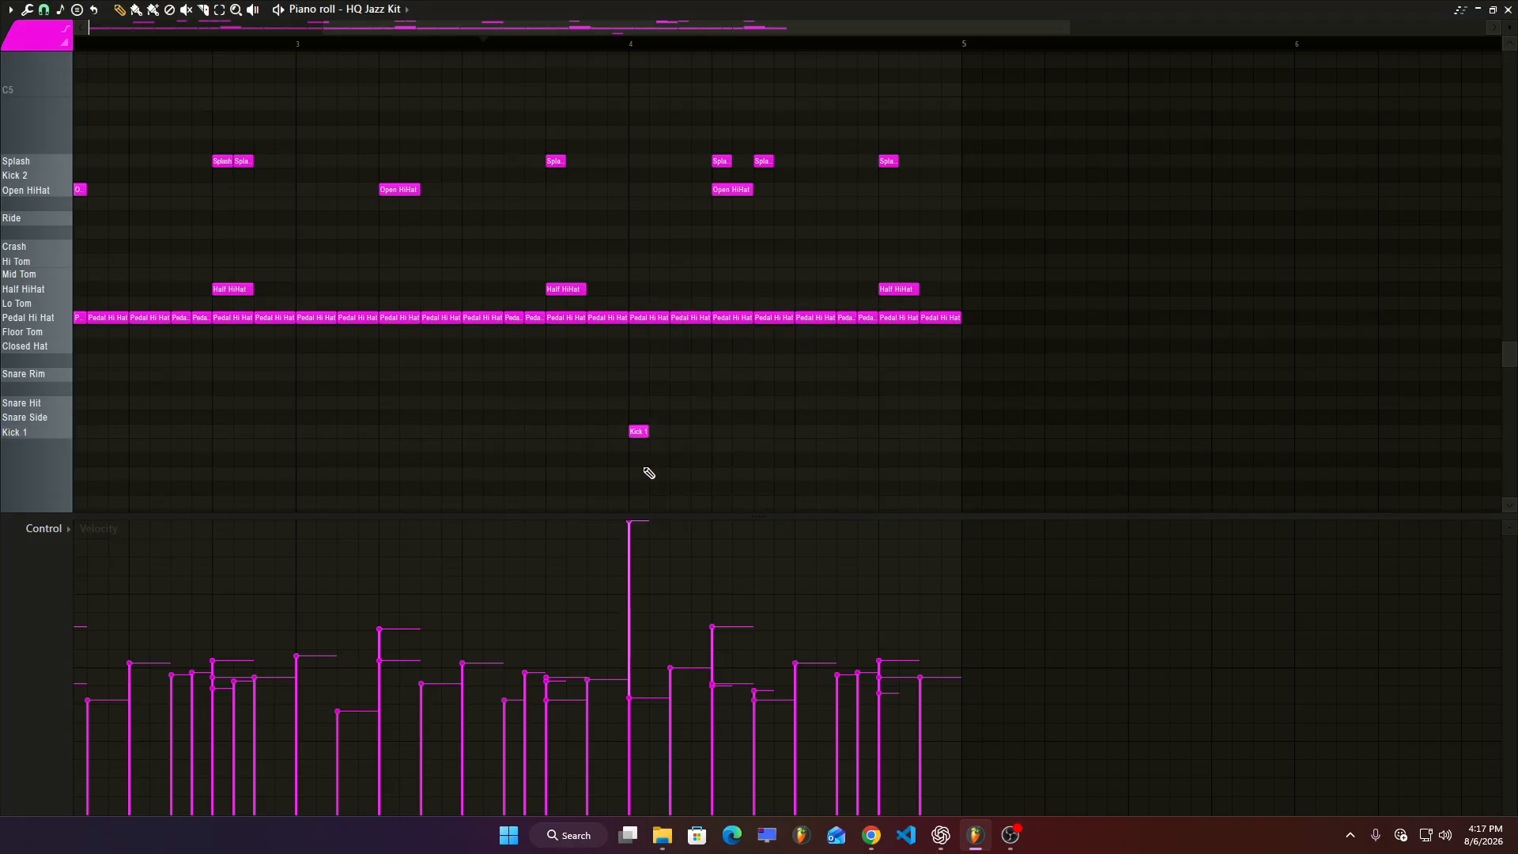
Build a Kick 1, Snare Hit and Crash fill in bar 4, ramping the snare velocities upward.
key("space")
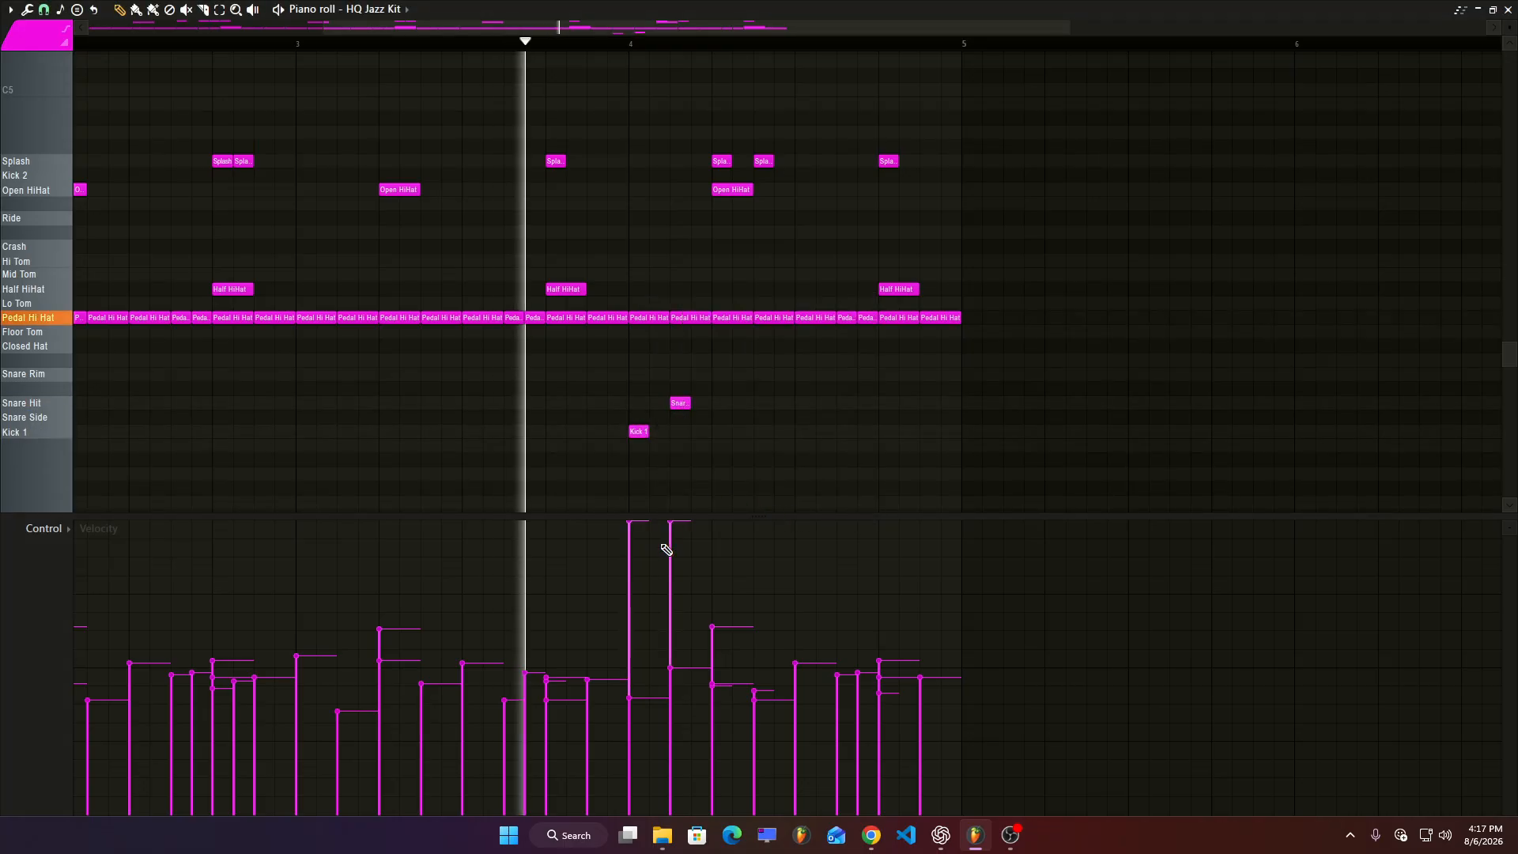
scroll(713, 484, "up", 2)
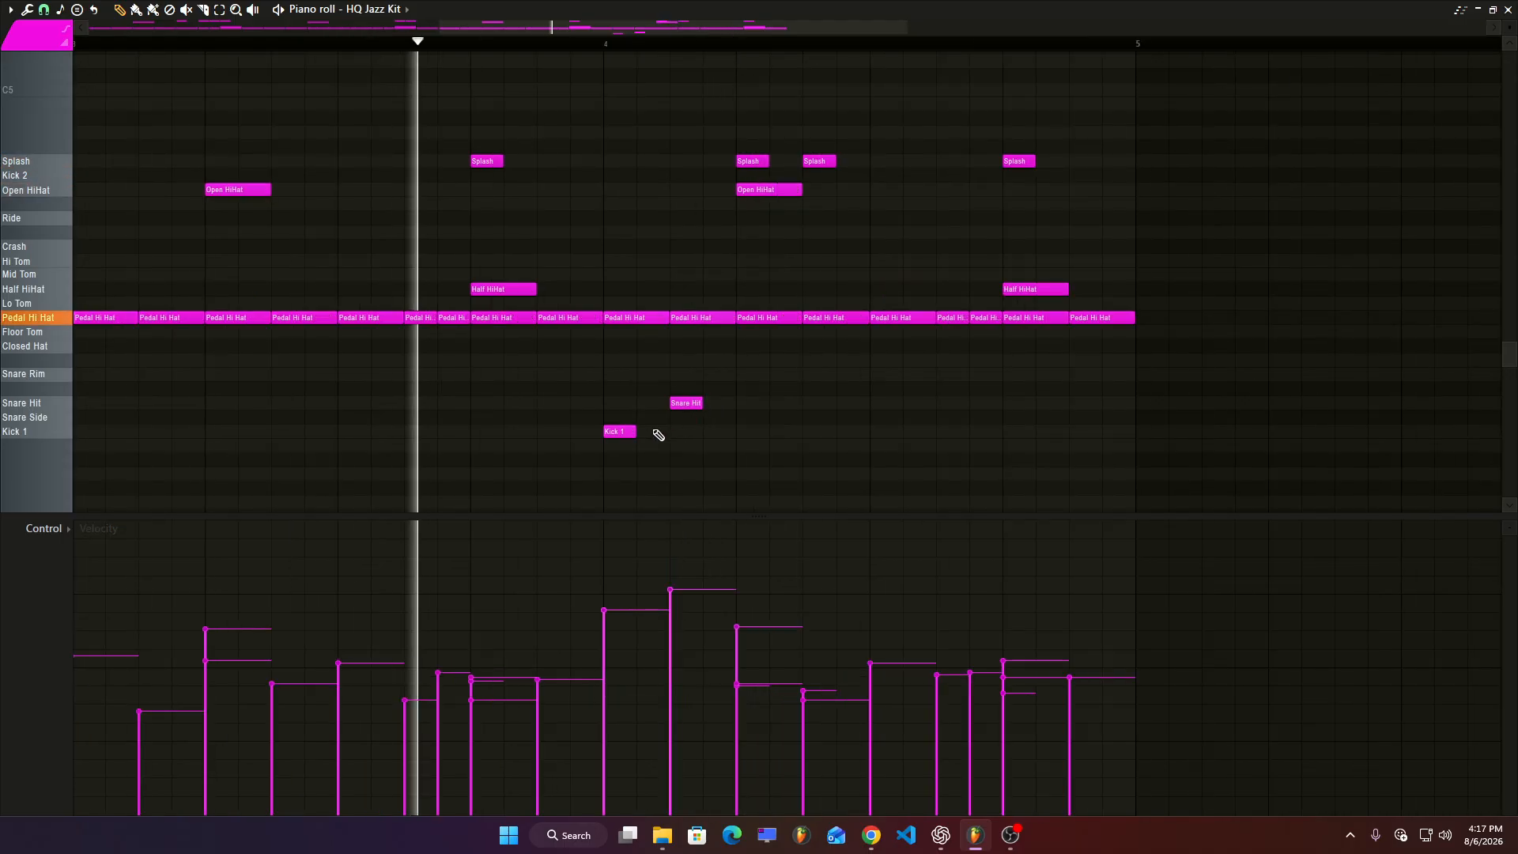
left_click(731, 407)
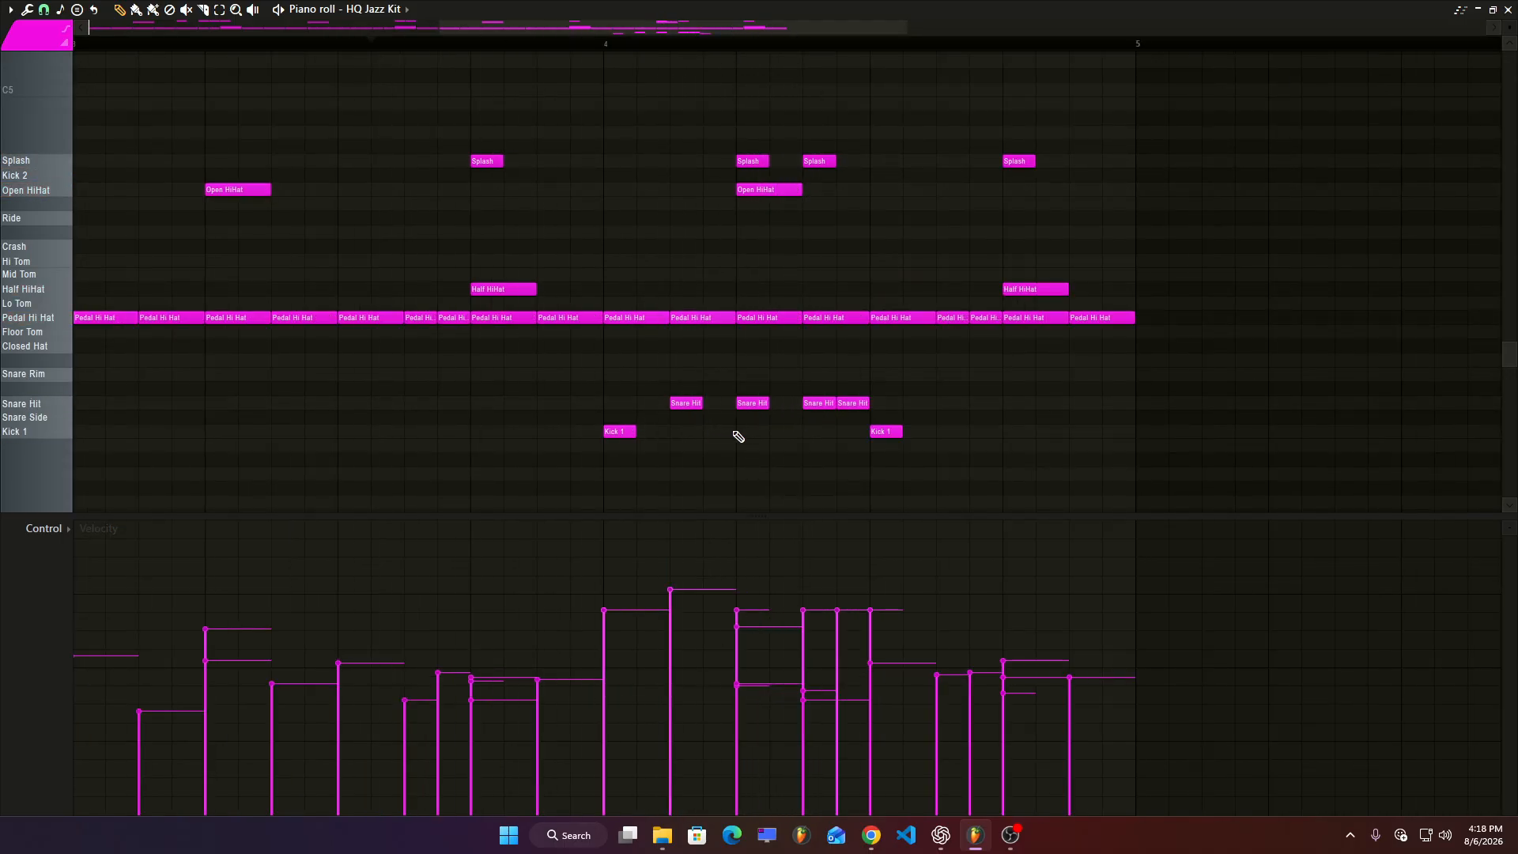
right_click(819, 403)
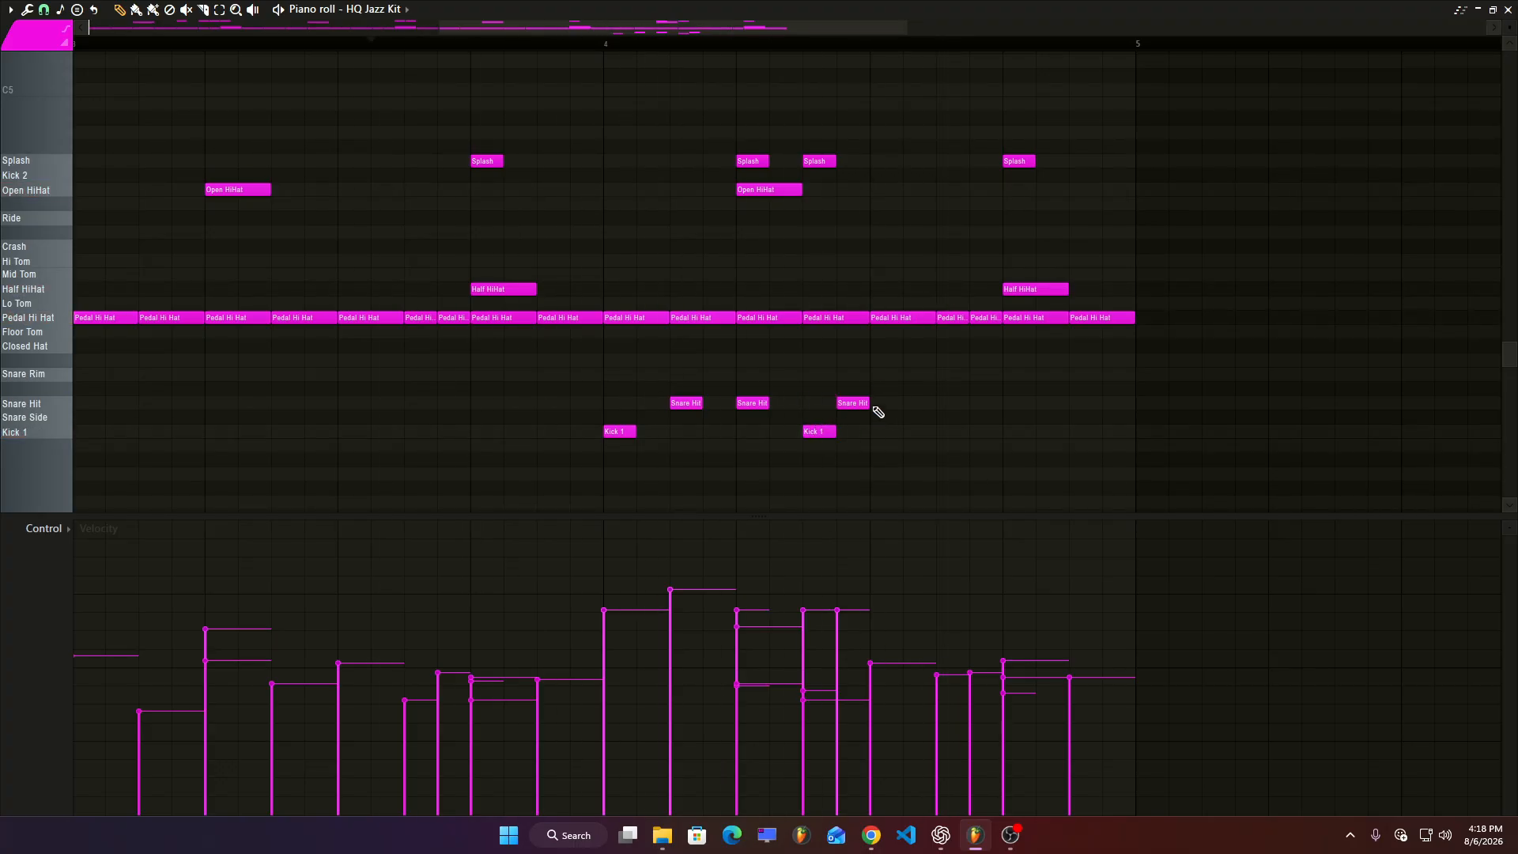
left_click(917, 432)
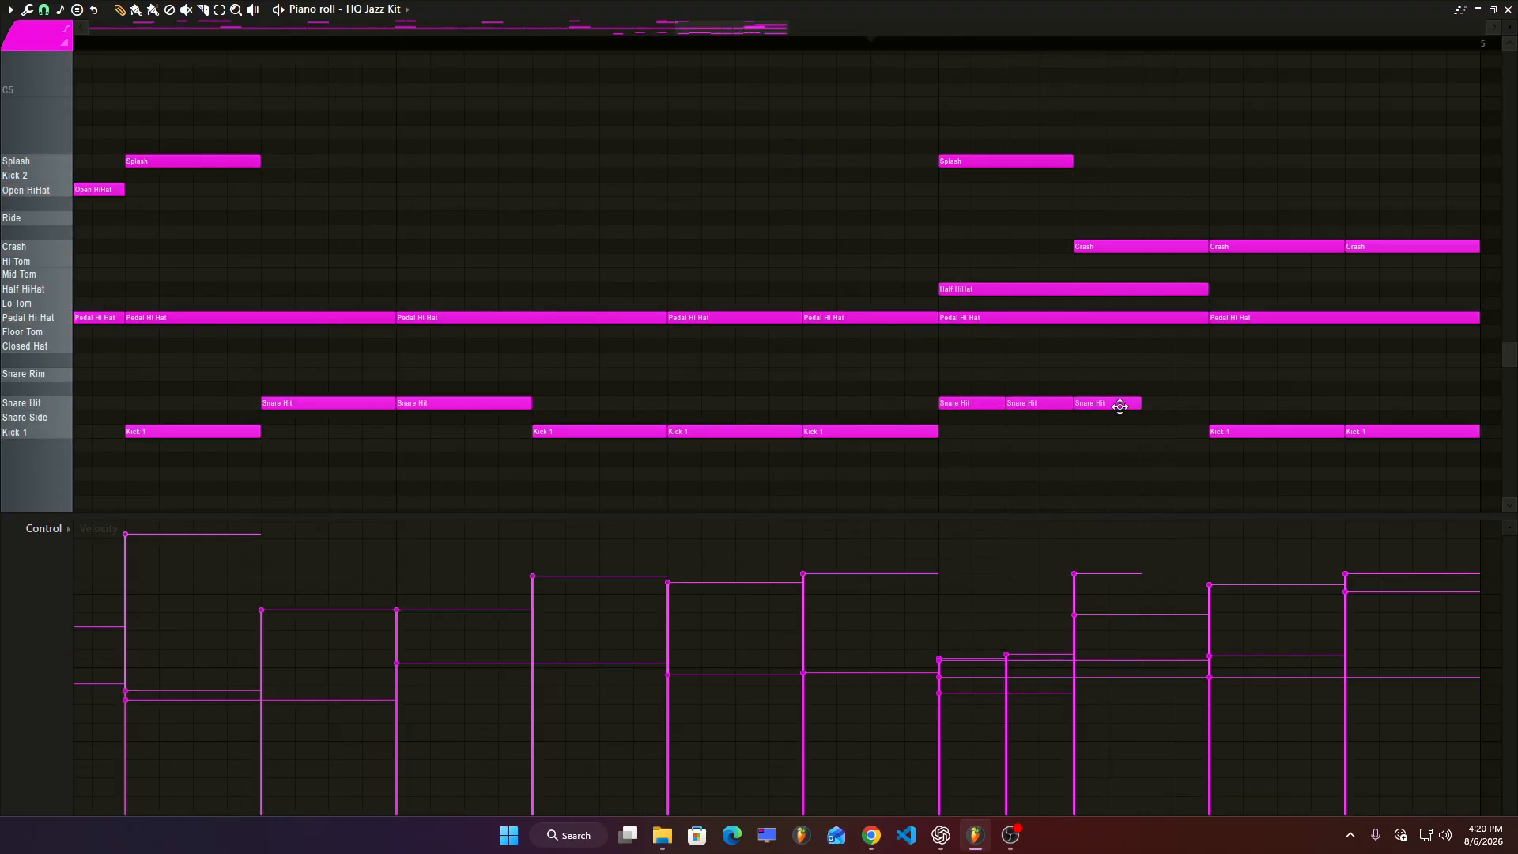
left_click_drag(1027, 696, 1199, 577)
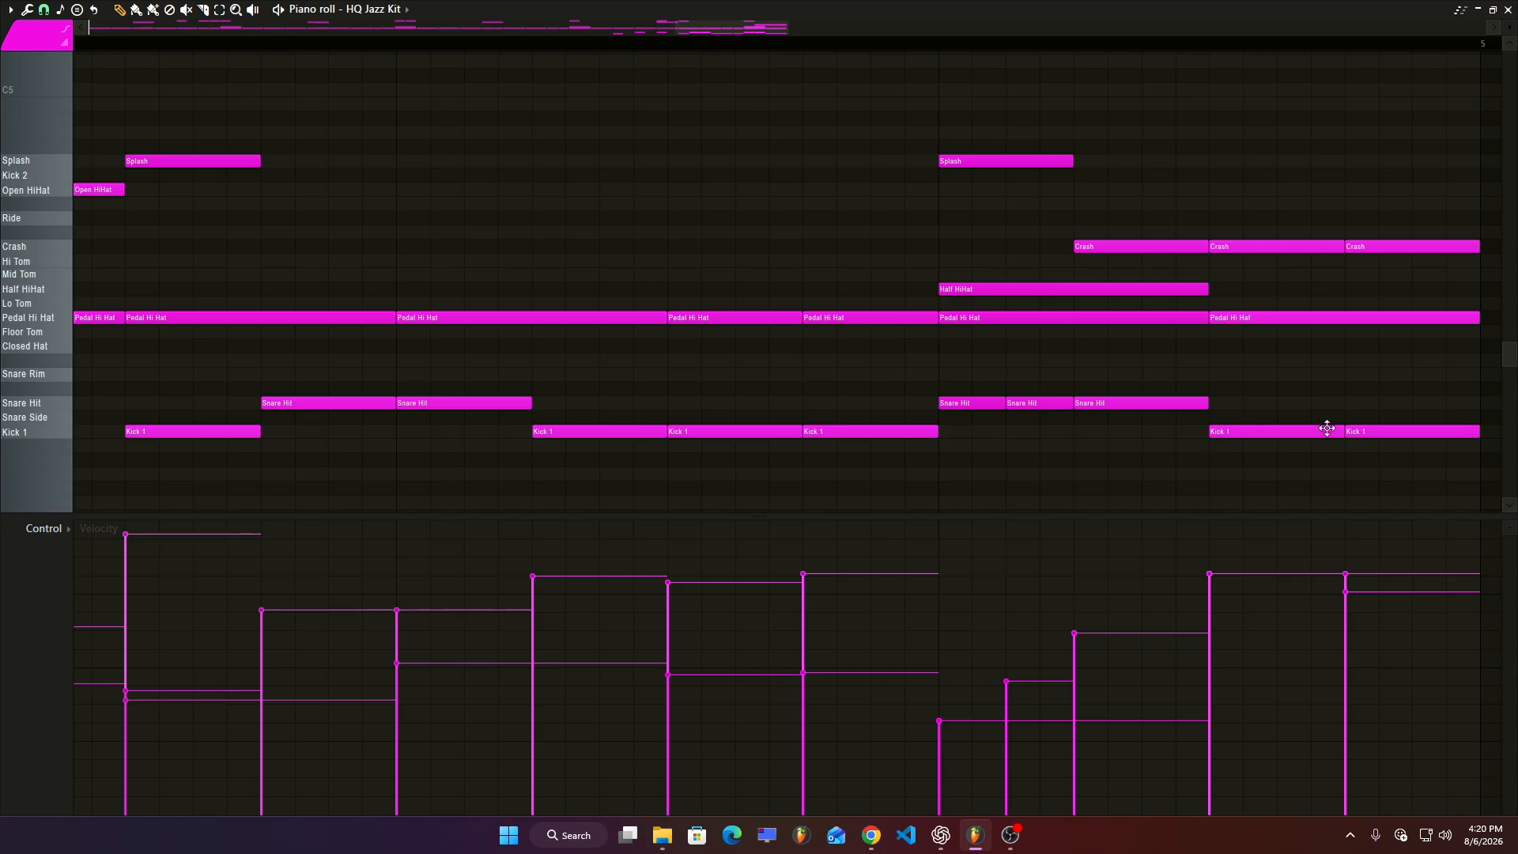
Place an Intro Drum clip at bar 9 and make it a separate pattern named Beat.
scroll(1059, 474, "down", 6)
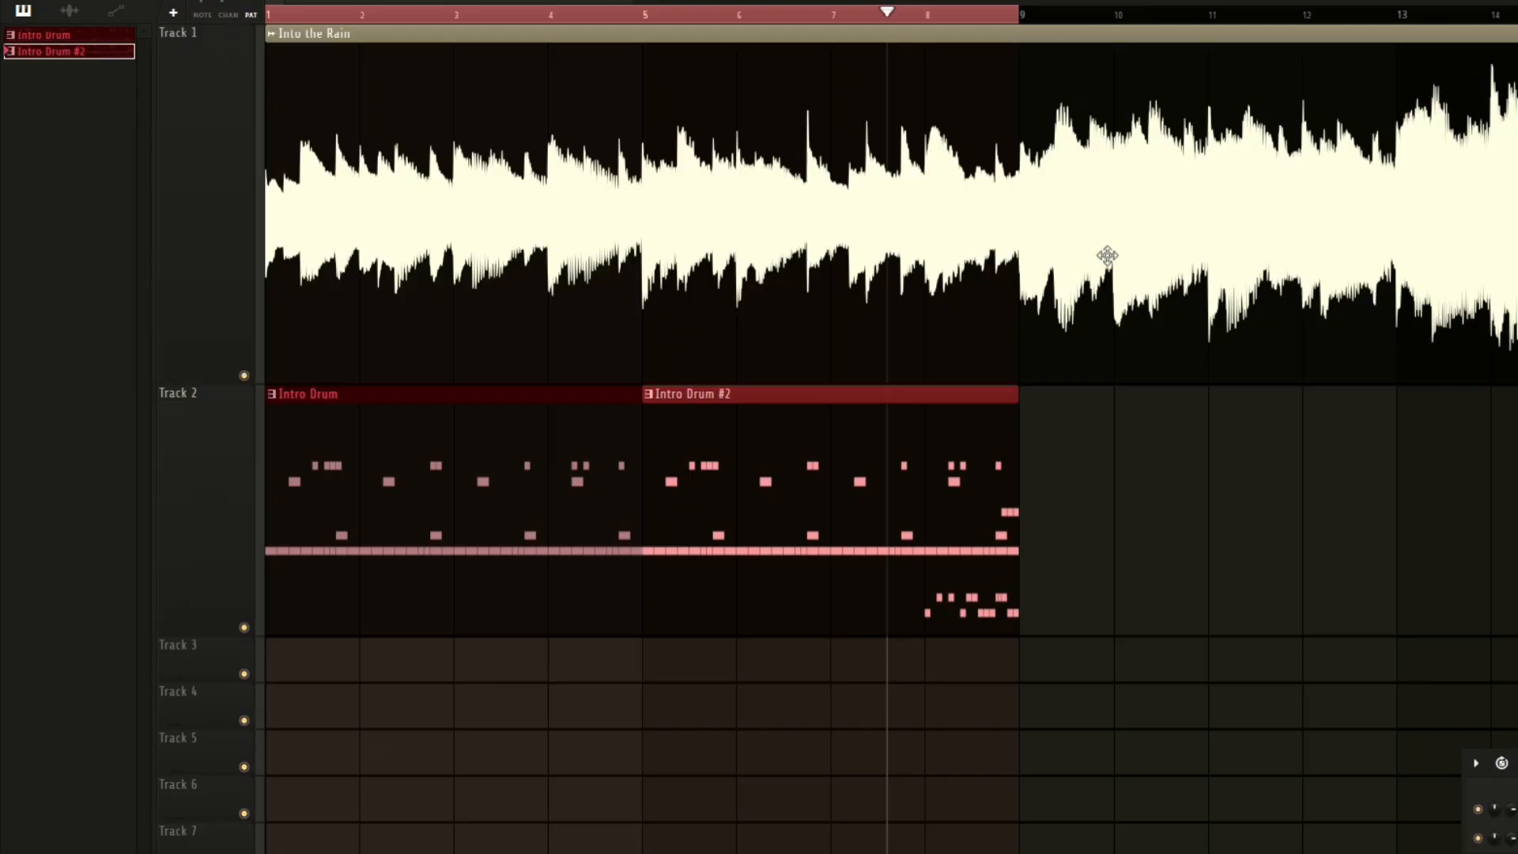
scroll(826, 535, "down", 3)
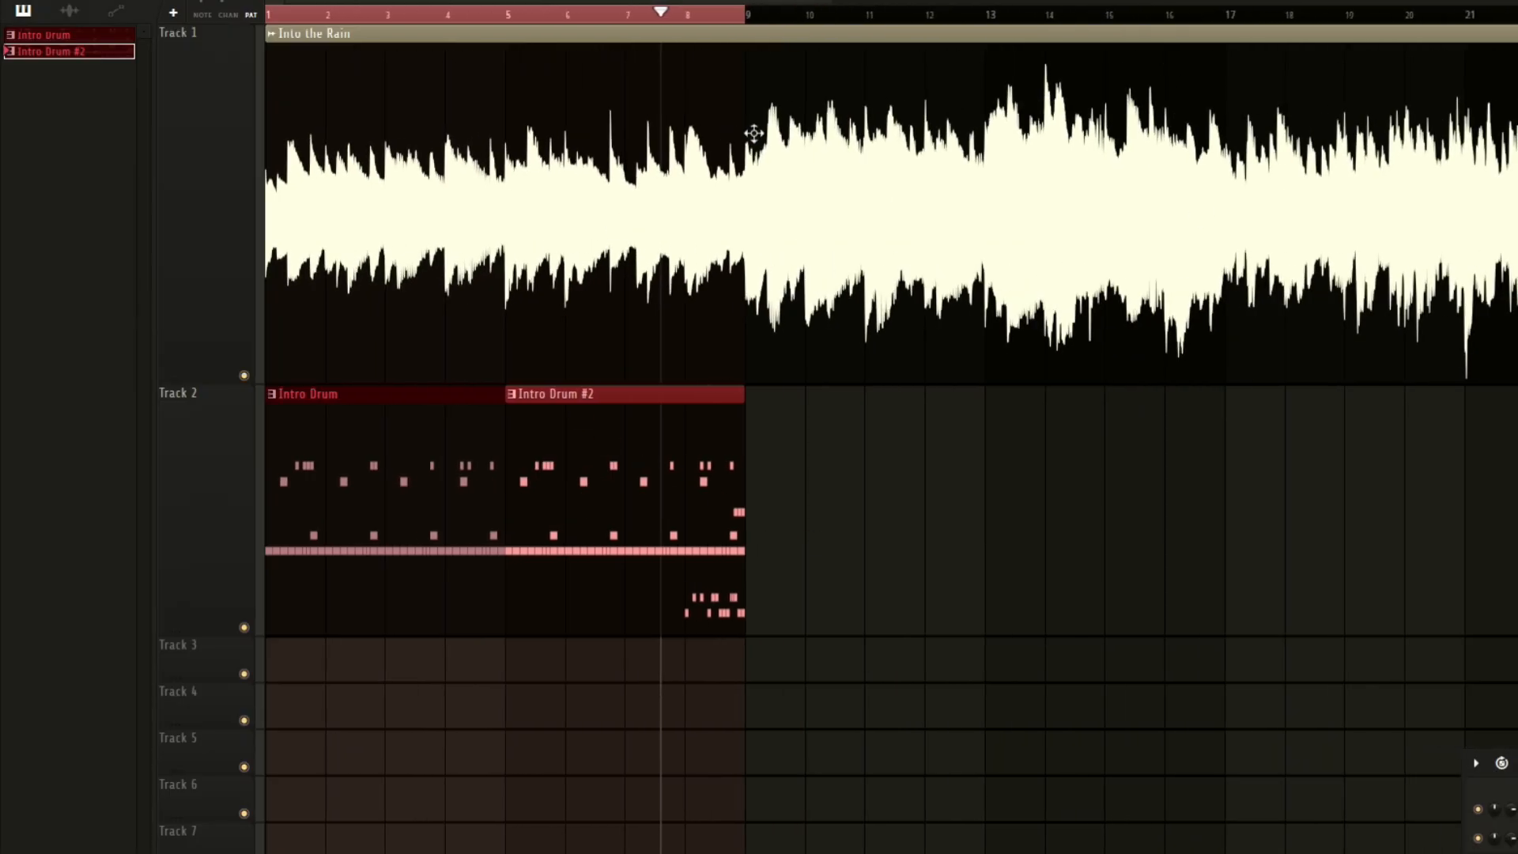
left_click(752, 436)
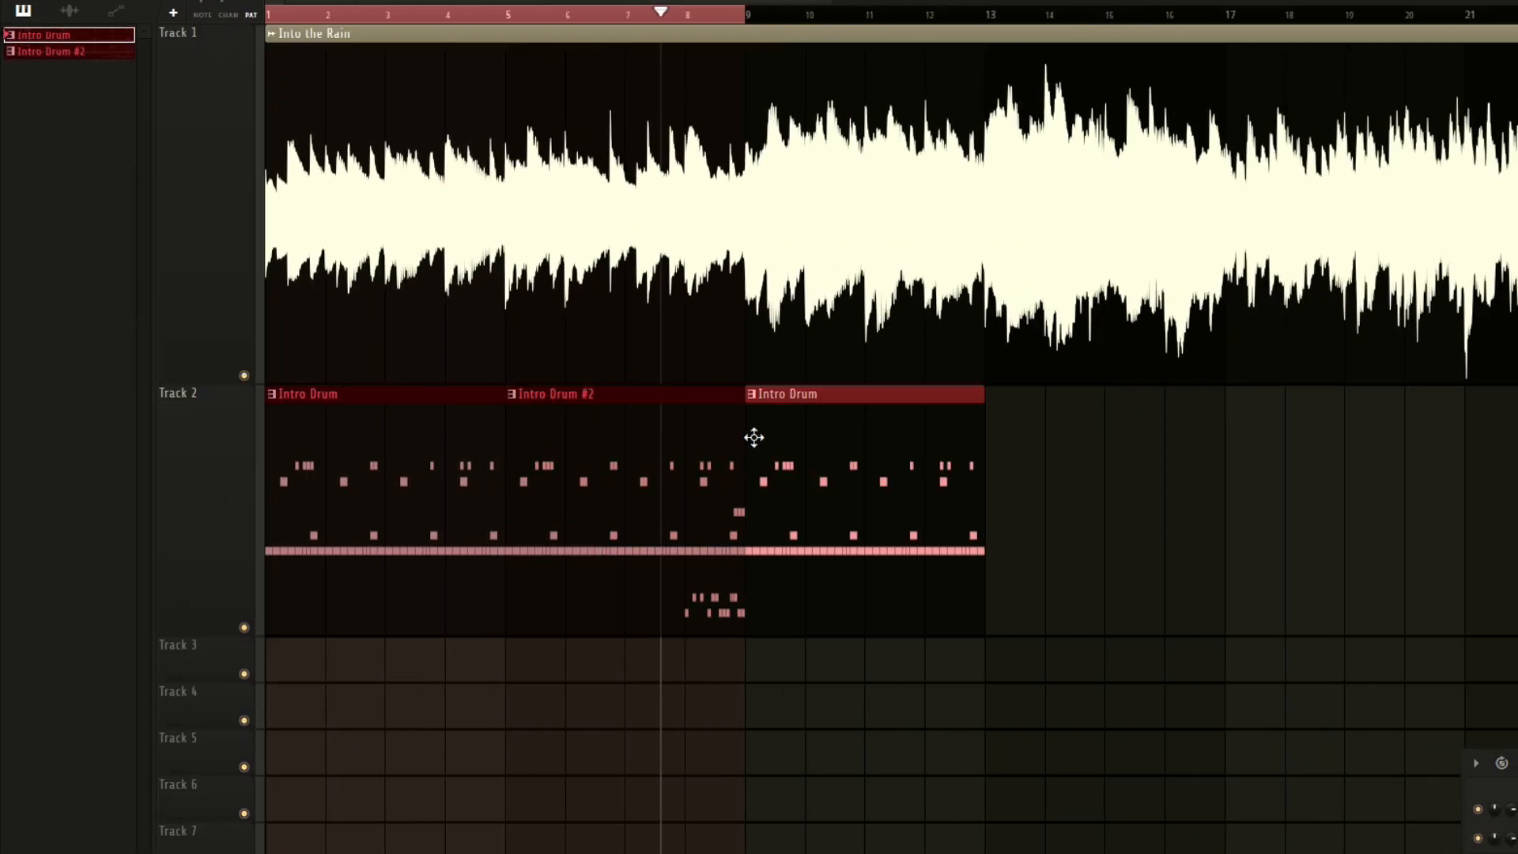
left_click(761, 397)
left_click(776, 560)
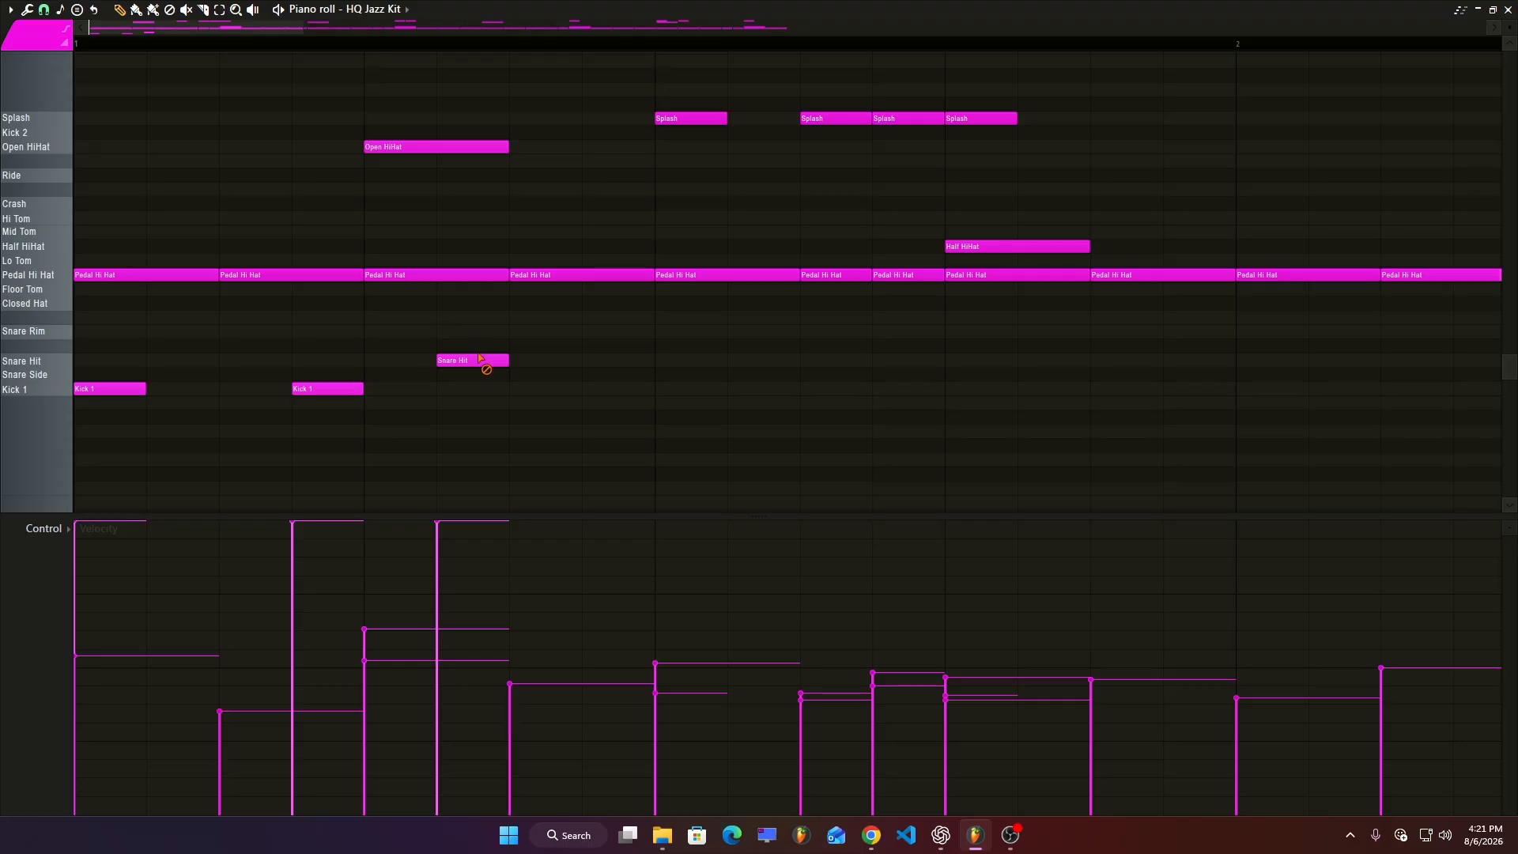
Add Kick 1 and Snare Hit notes in the first bar of the Beat pattern to form a basic groove.
left_click_drag(483, 363, 385, 360)
key("space")
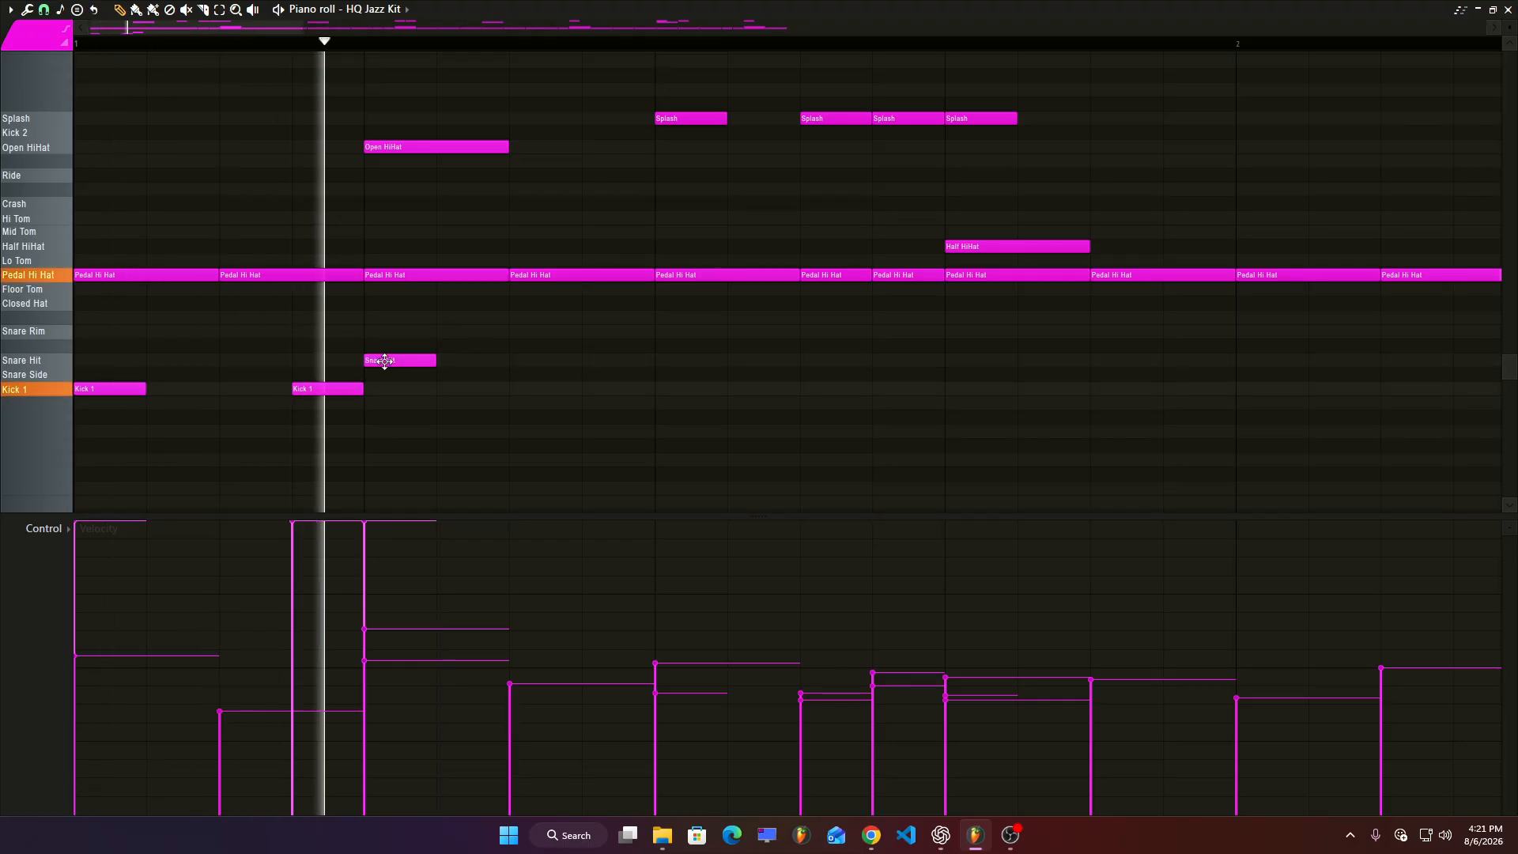
key("space")
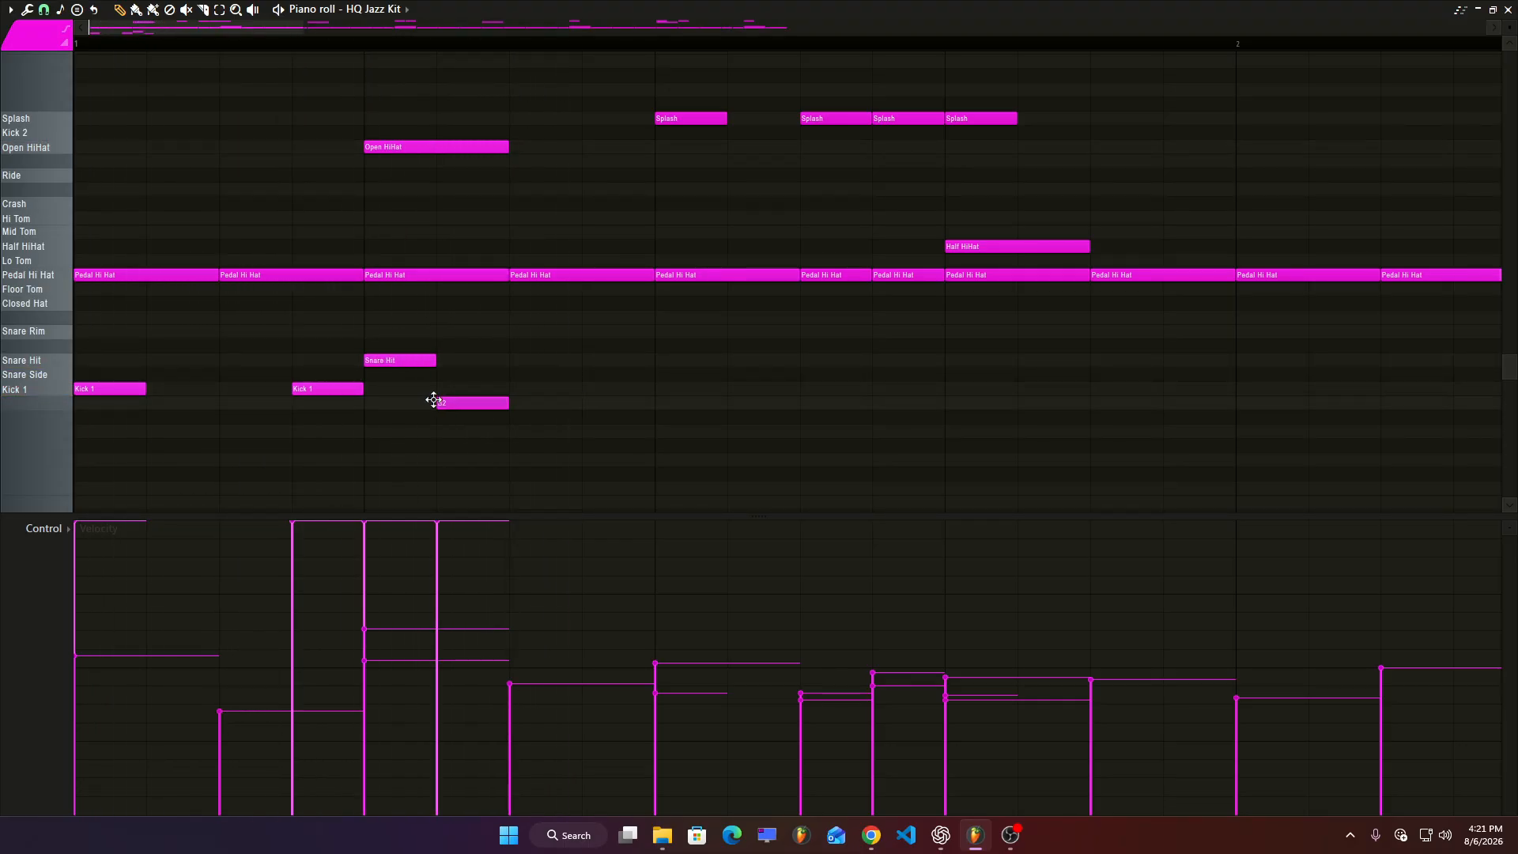
key("space")
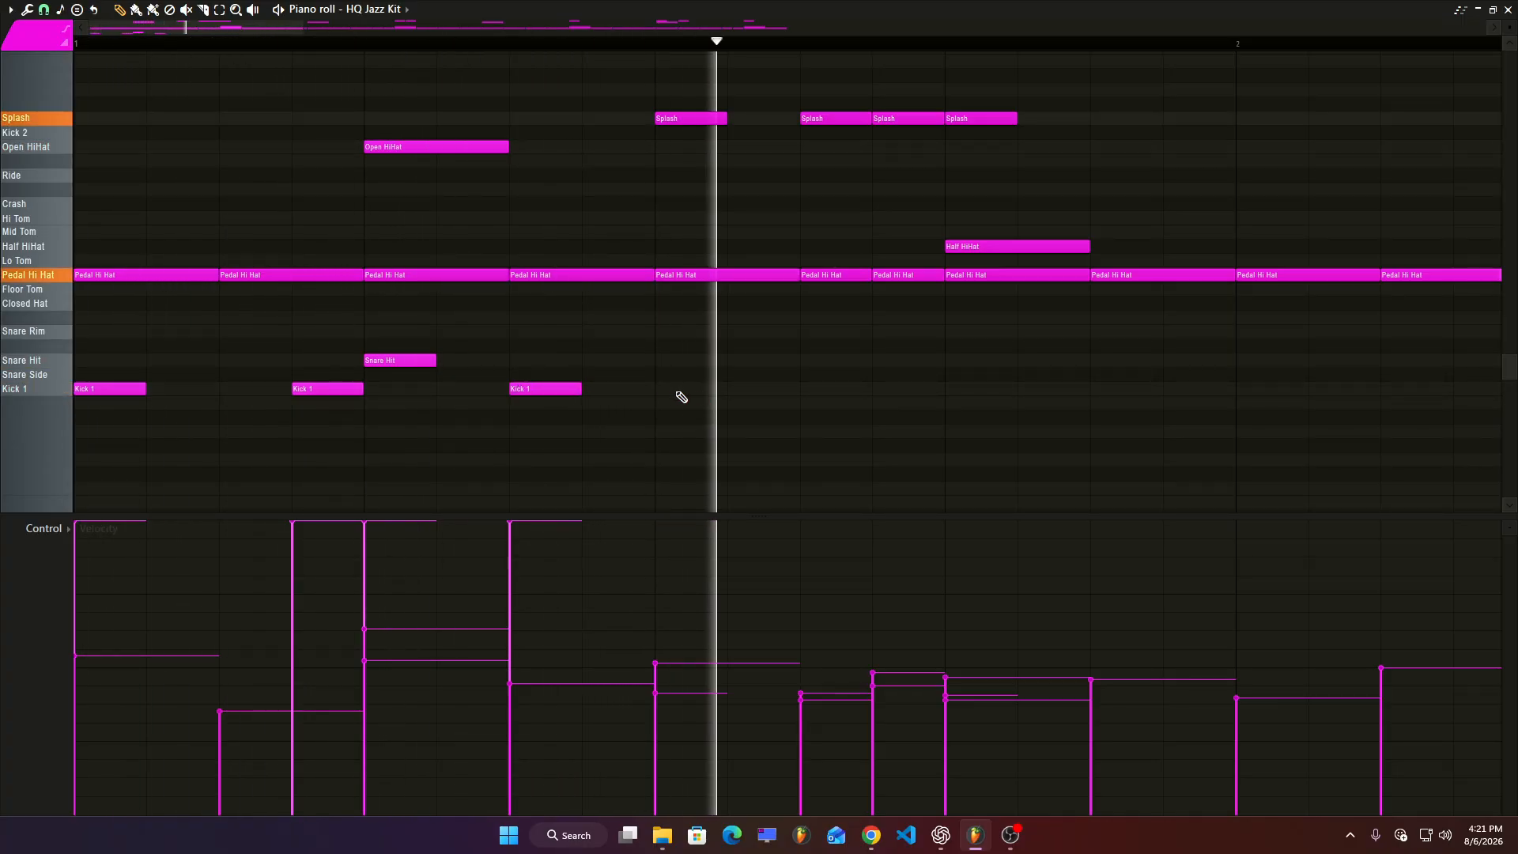
left_click_drag(686, 393, 813, 391)
key("space")
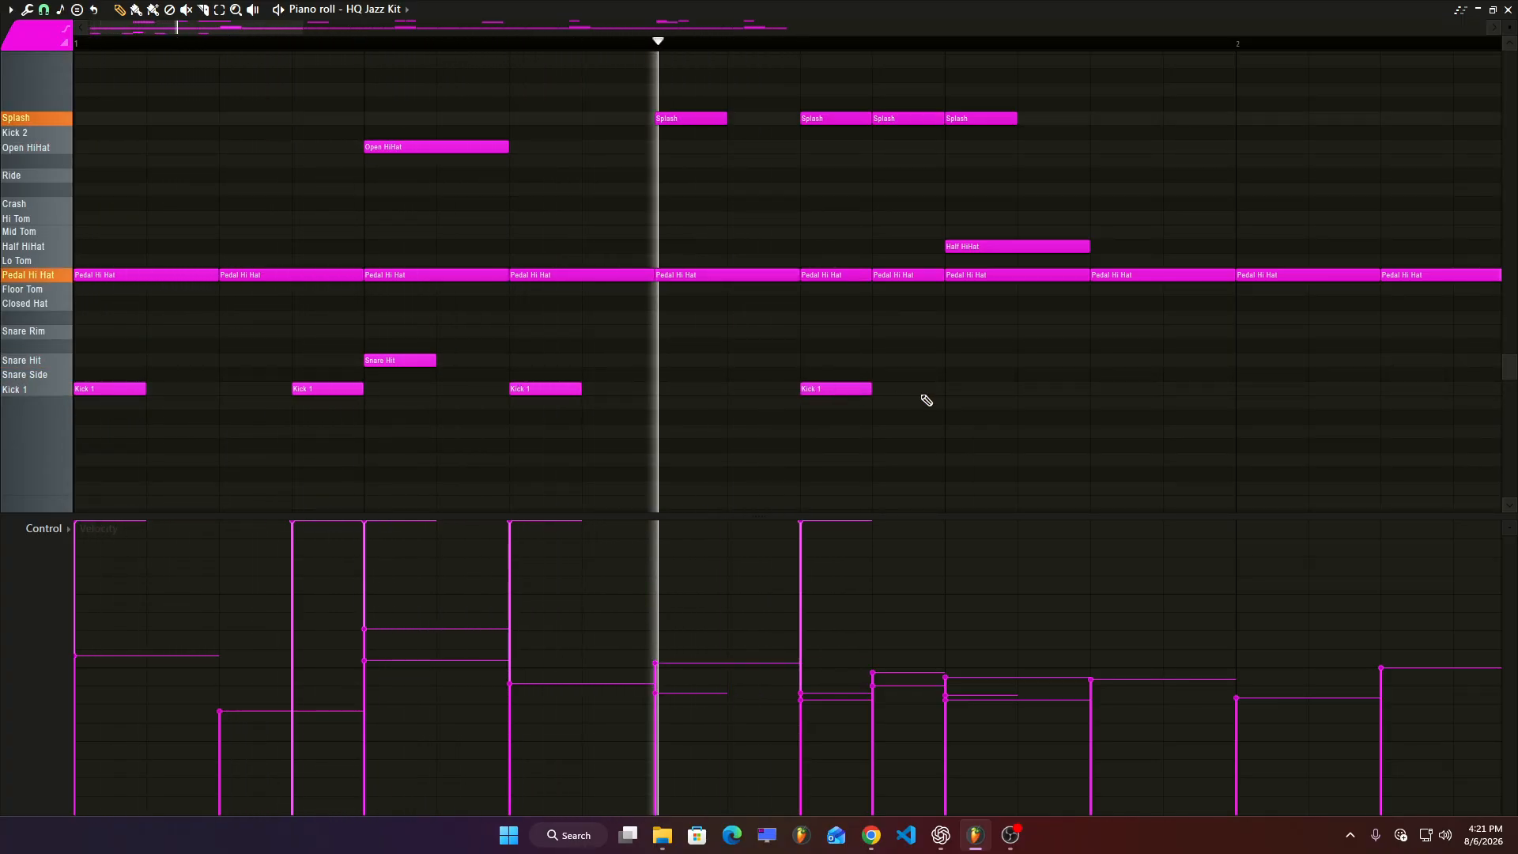
key("space")
Select the kick and snare notes and duplicate them across the following bars of the pattern.
scroll(938, 361, "down", 2)
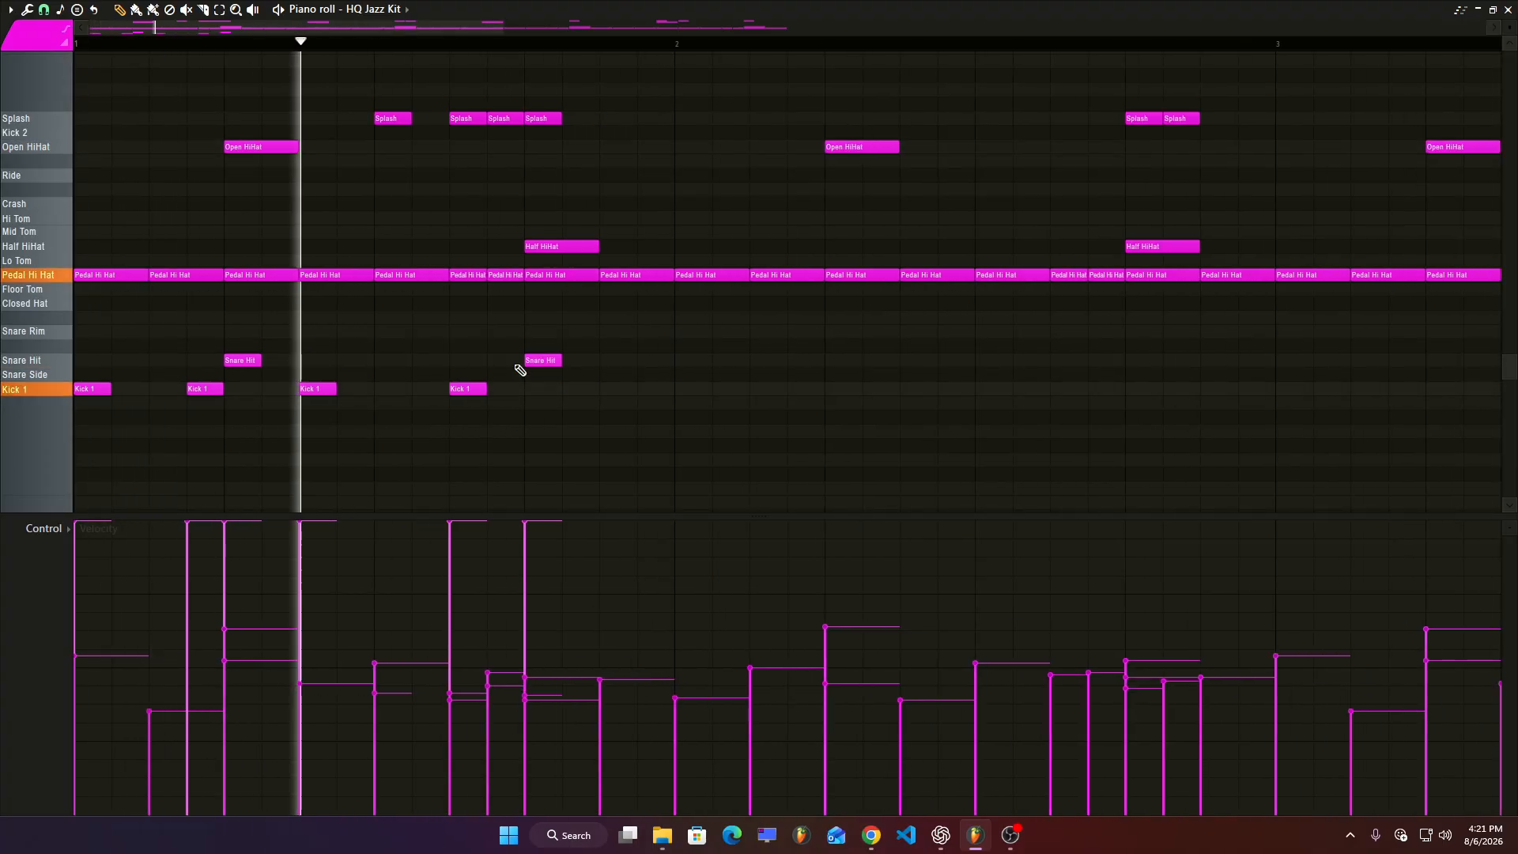
key("space")
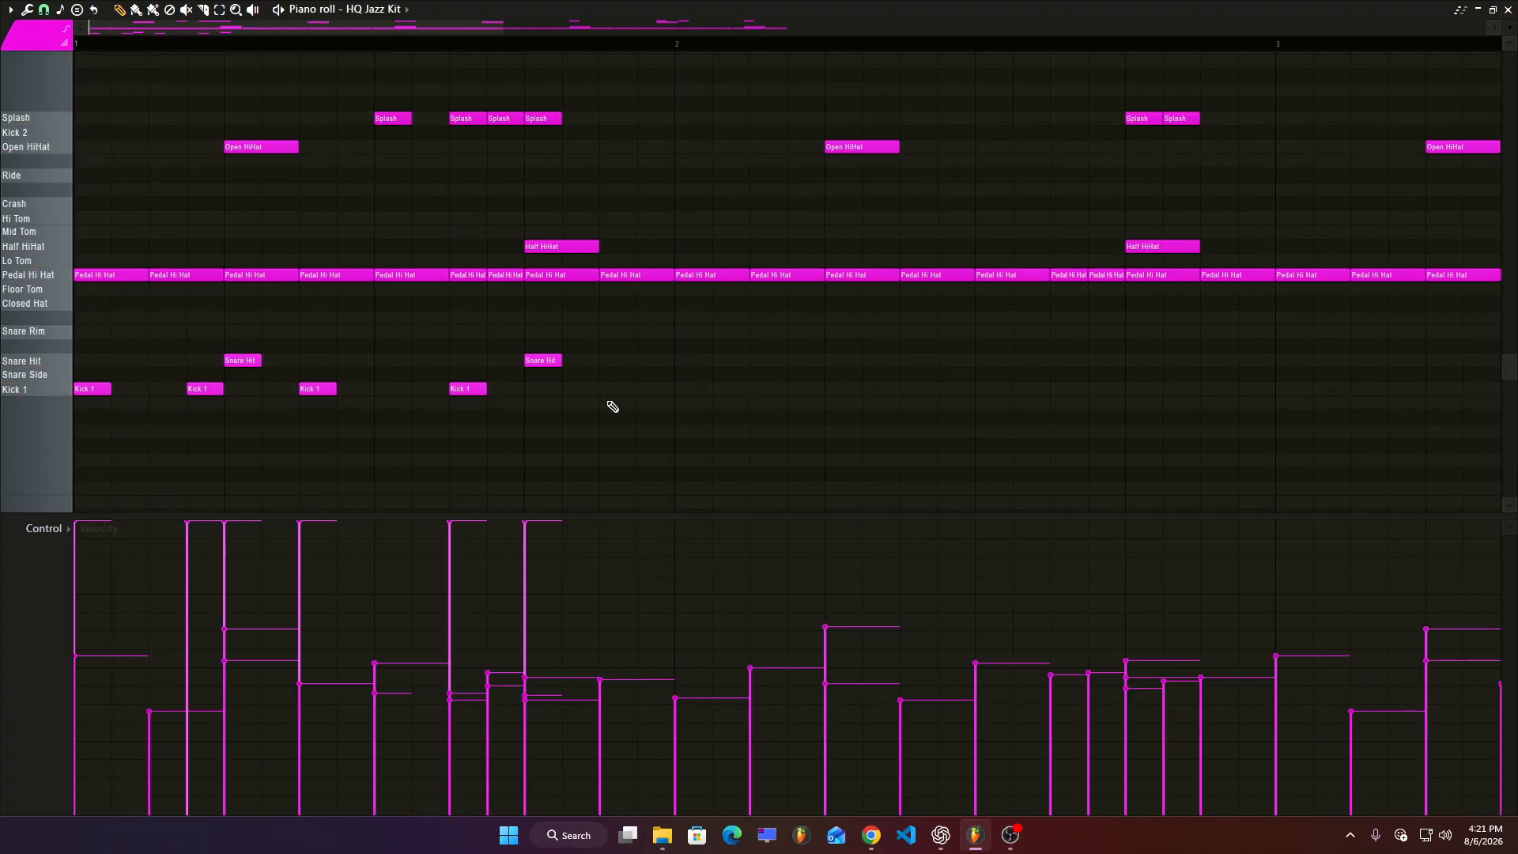
left_click_drag(716, 326, 75, 466)
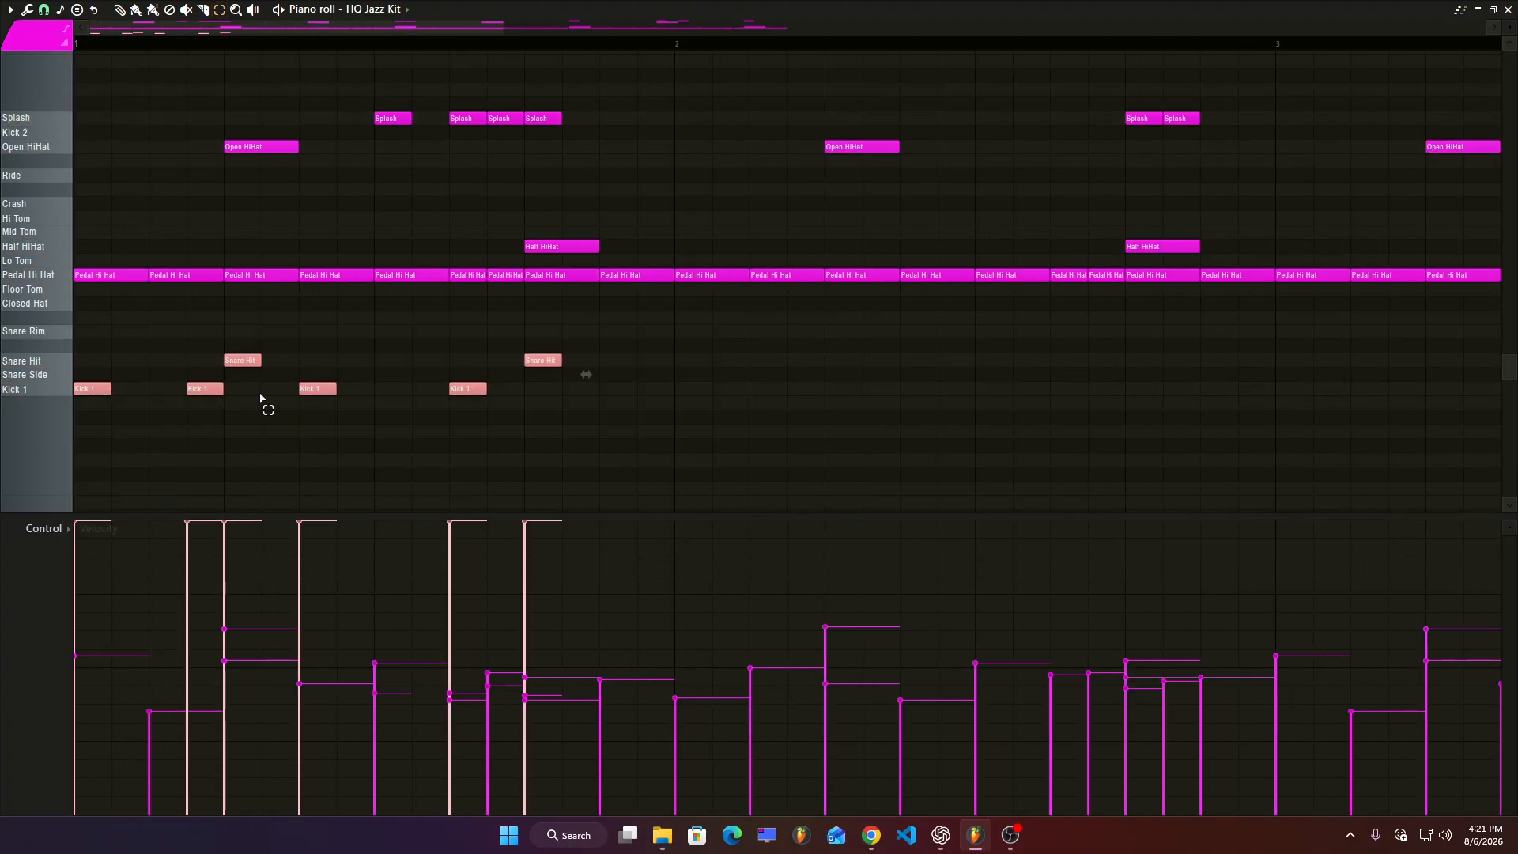
key("ctrl+b")
key("space")
left_click_drag(115, 391, 696, 391)
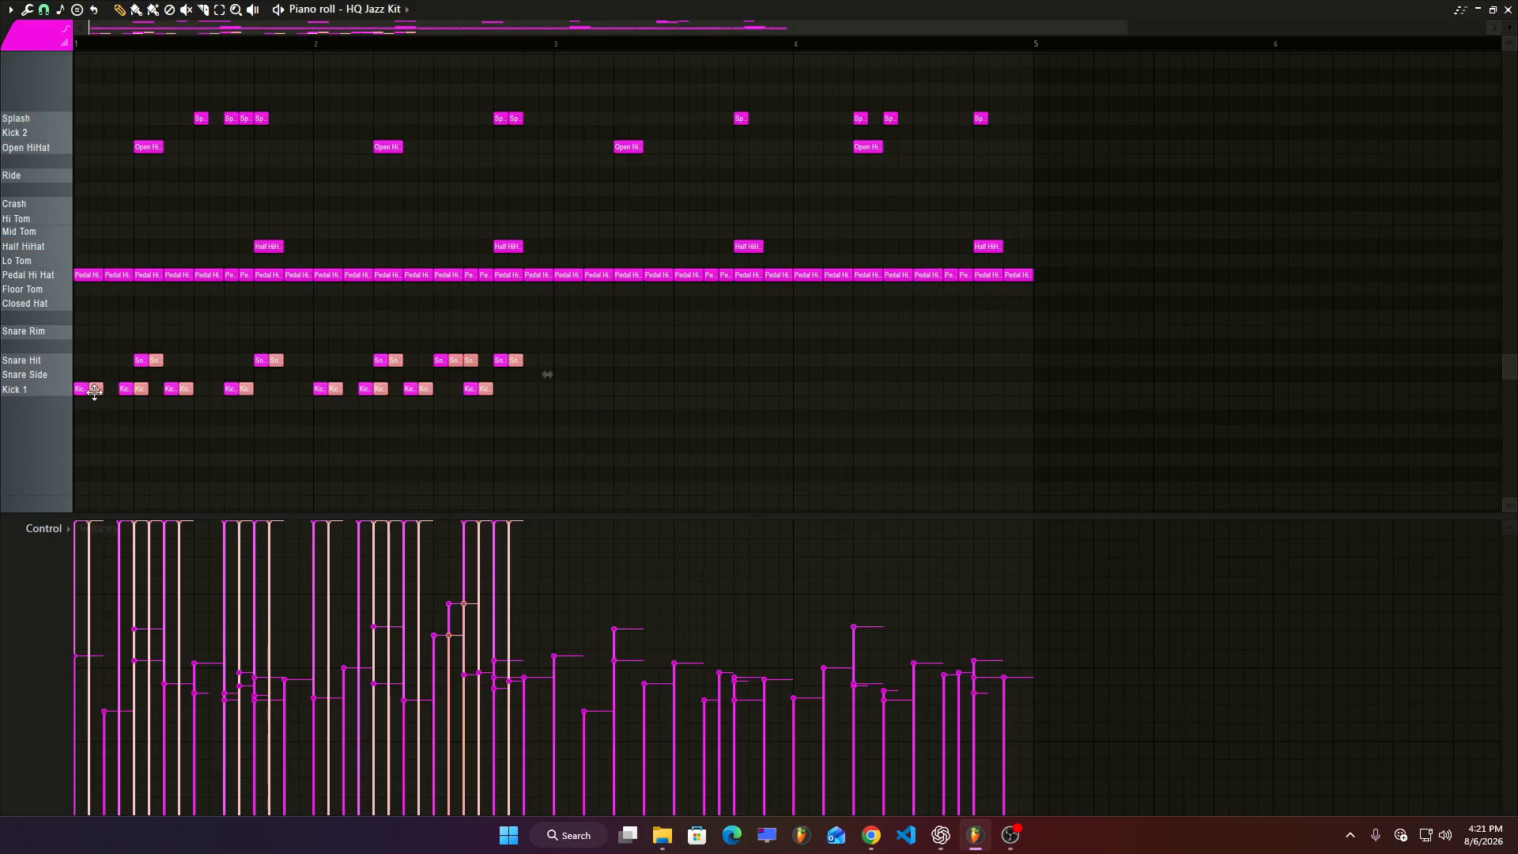
key("space")
left_click_drag(94, 390, 553, 383)
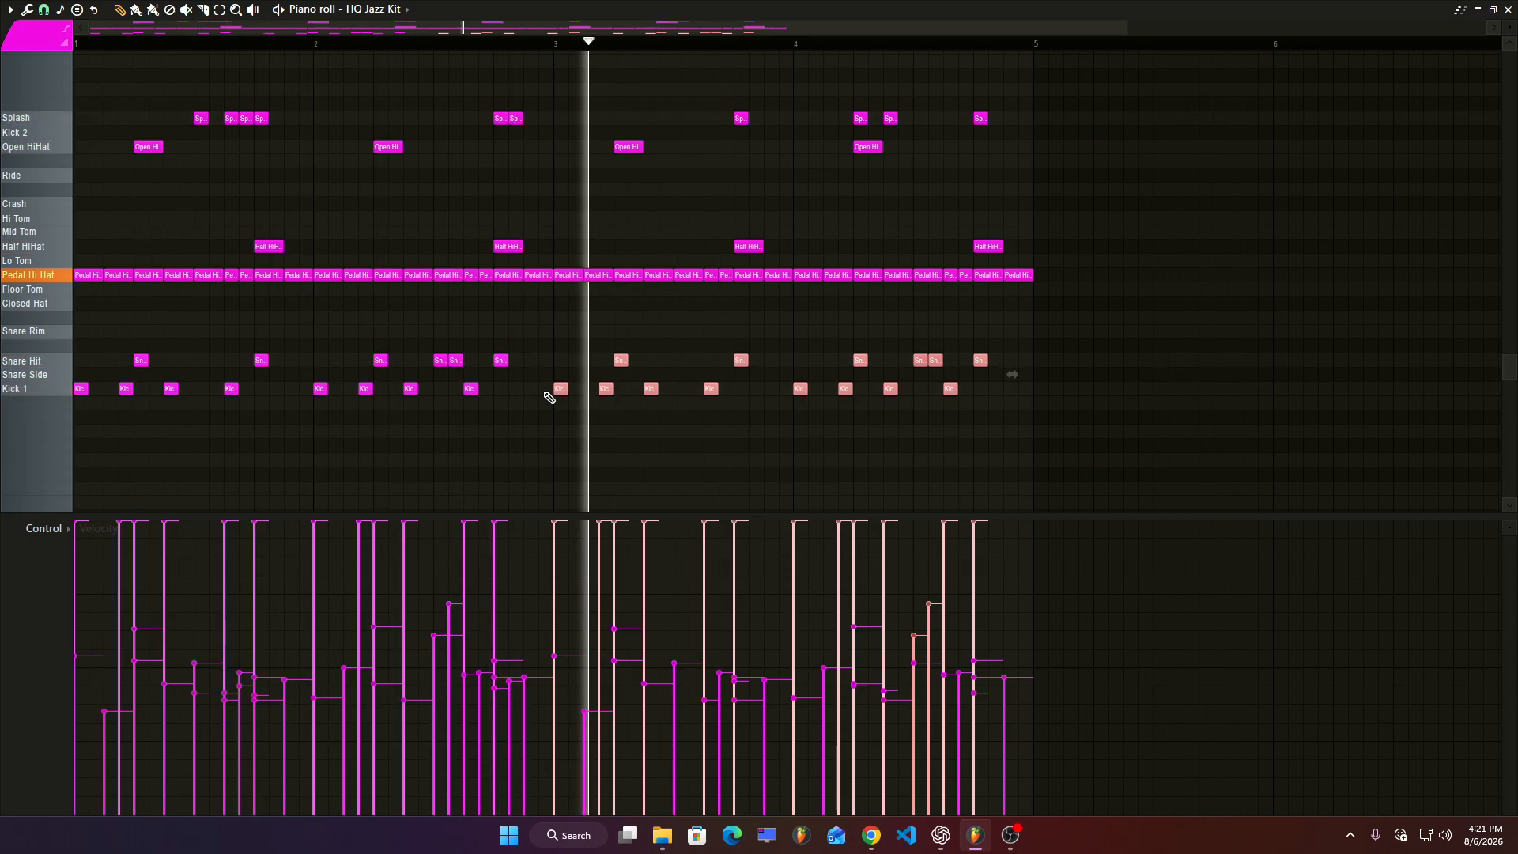
scroll(738, 420, "down", 1)
scroll(739, 420, "up", 5)
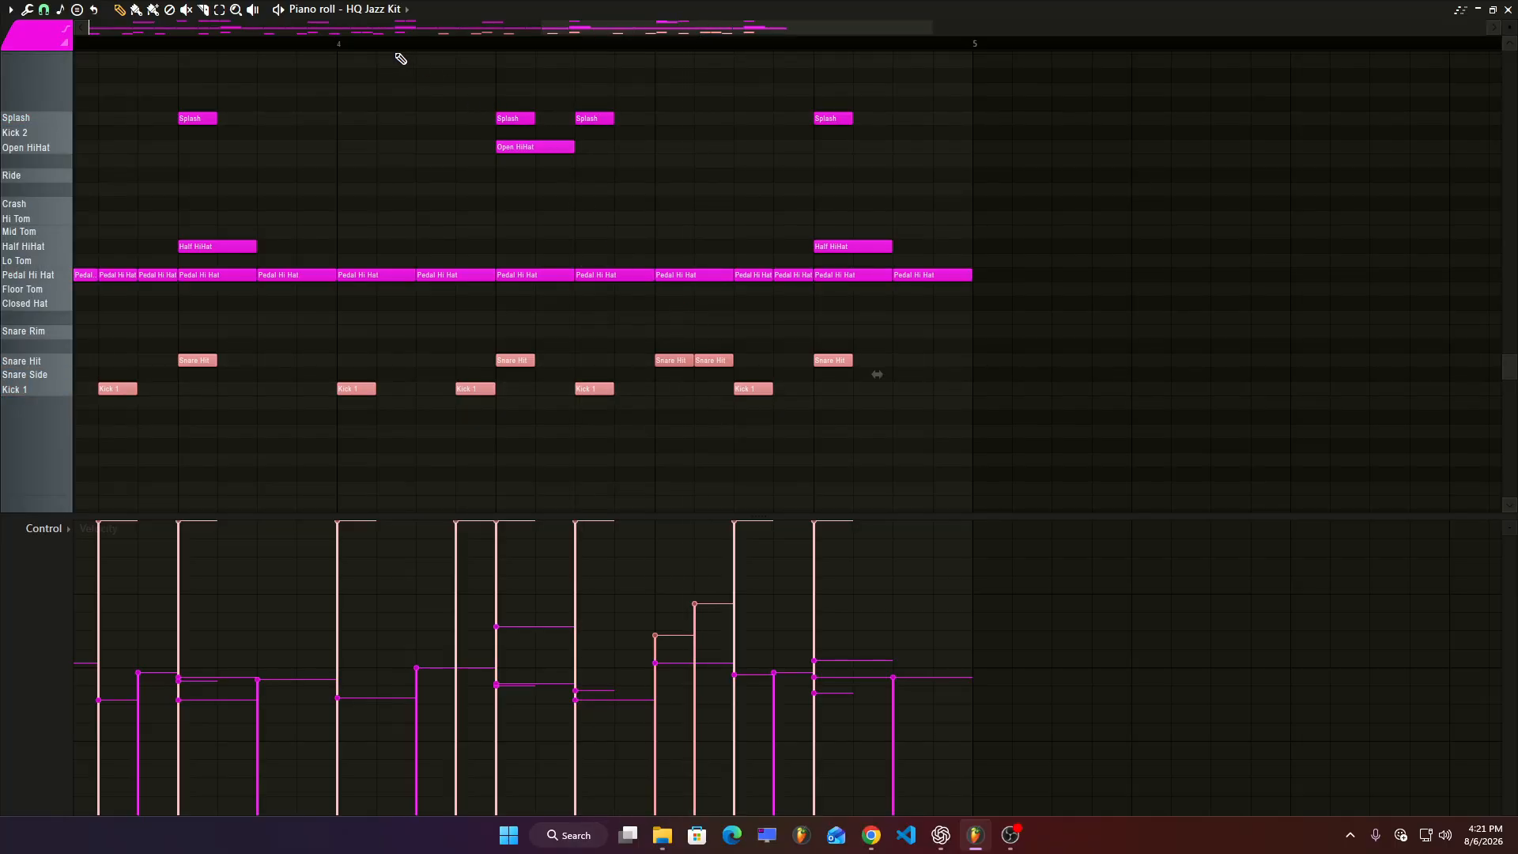
Play back the drum fill in bar 4 to review it.
left_click(380, 47)
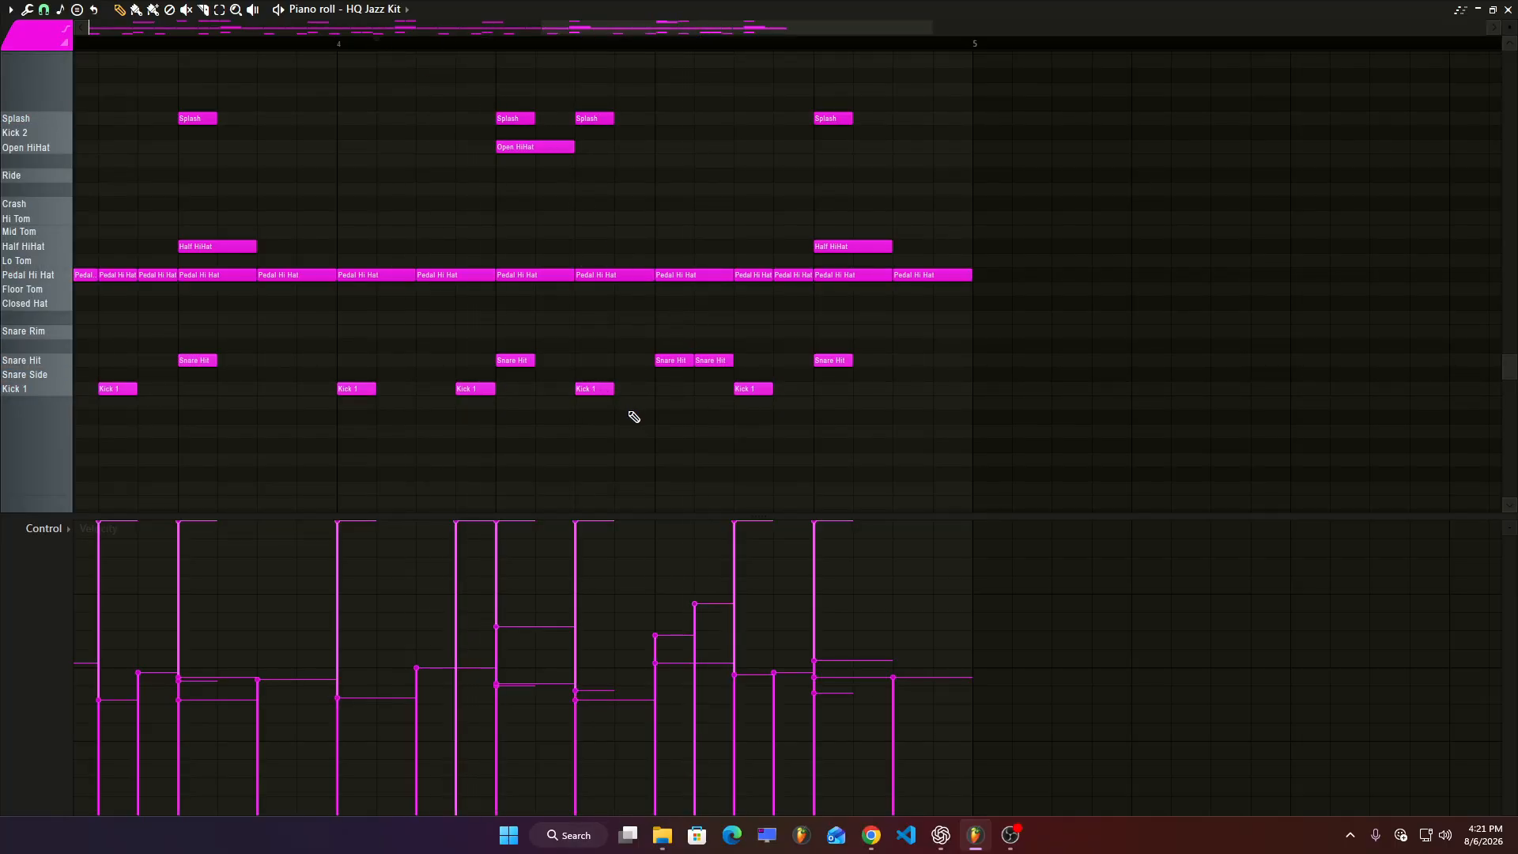
scroll(634, 417, "up", 1)
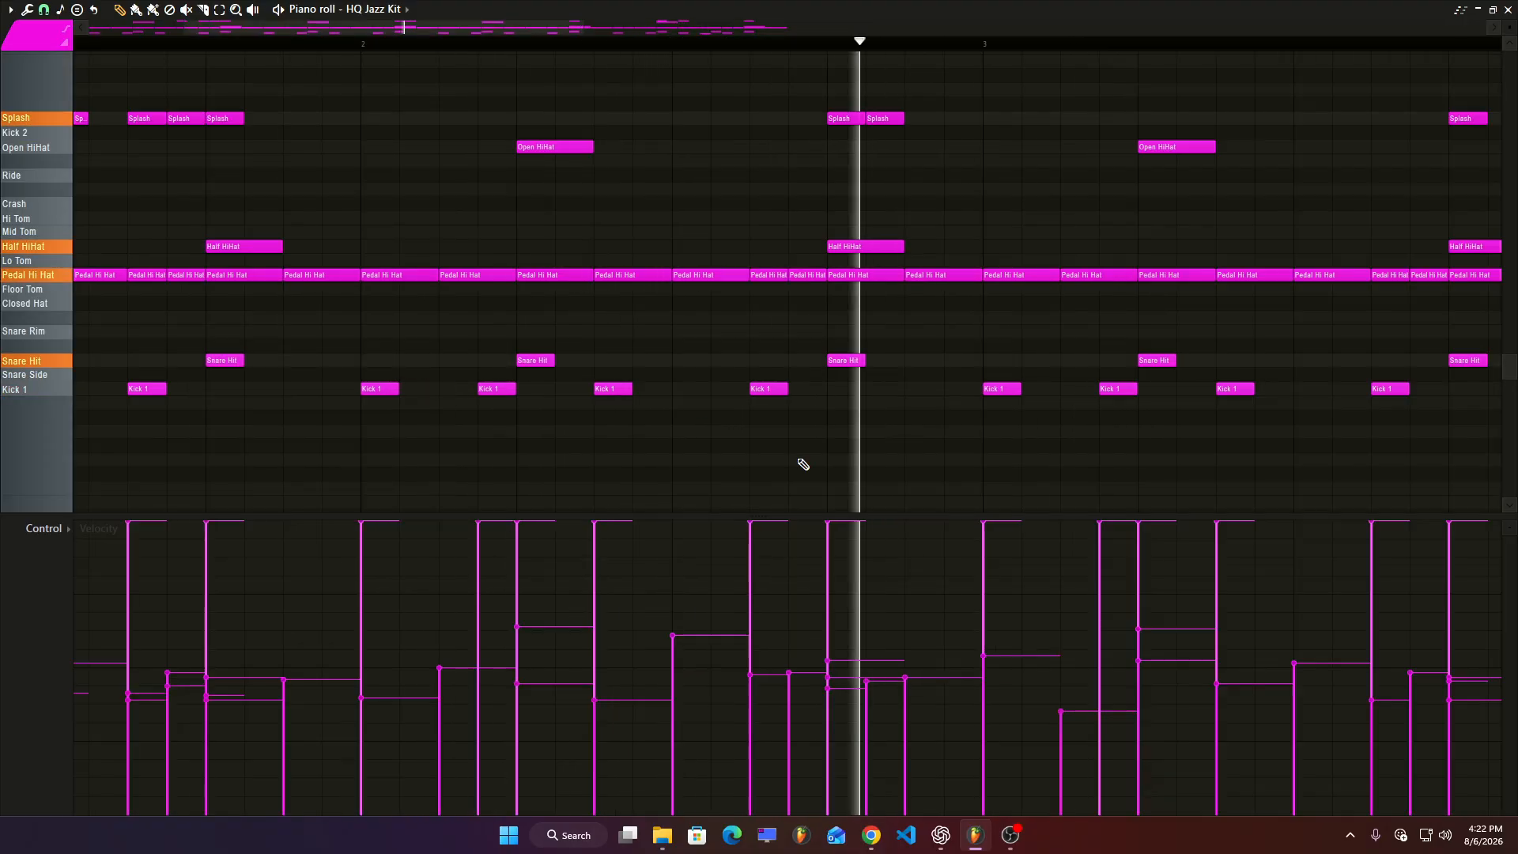
scroll(572, 396, "down", 3)
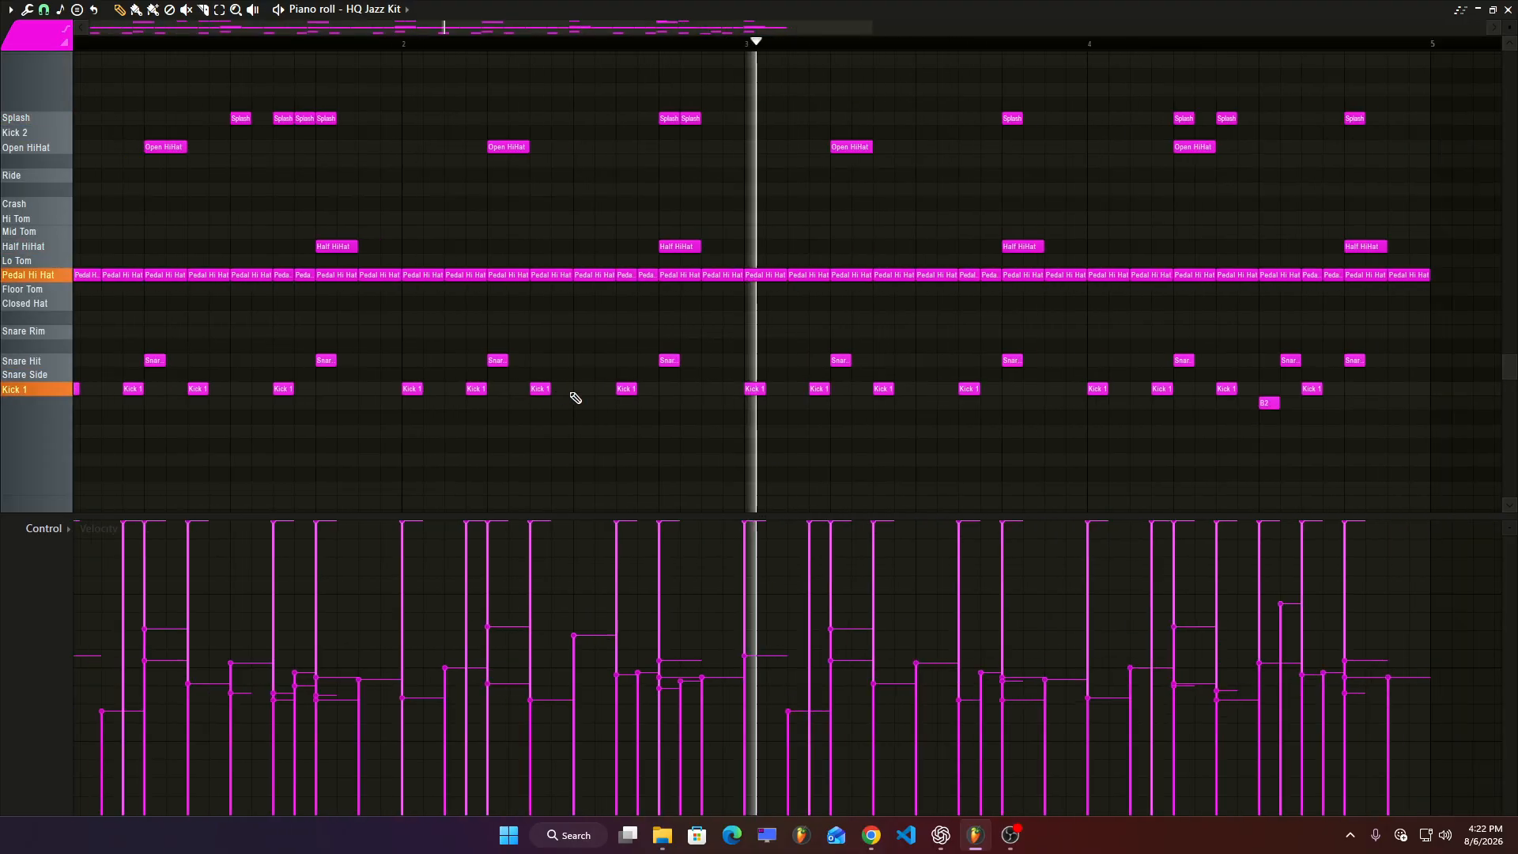
scroll(815, 380, "up", 2)
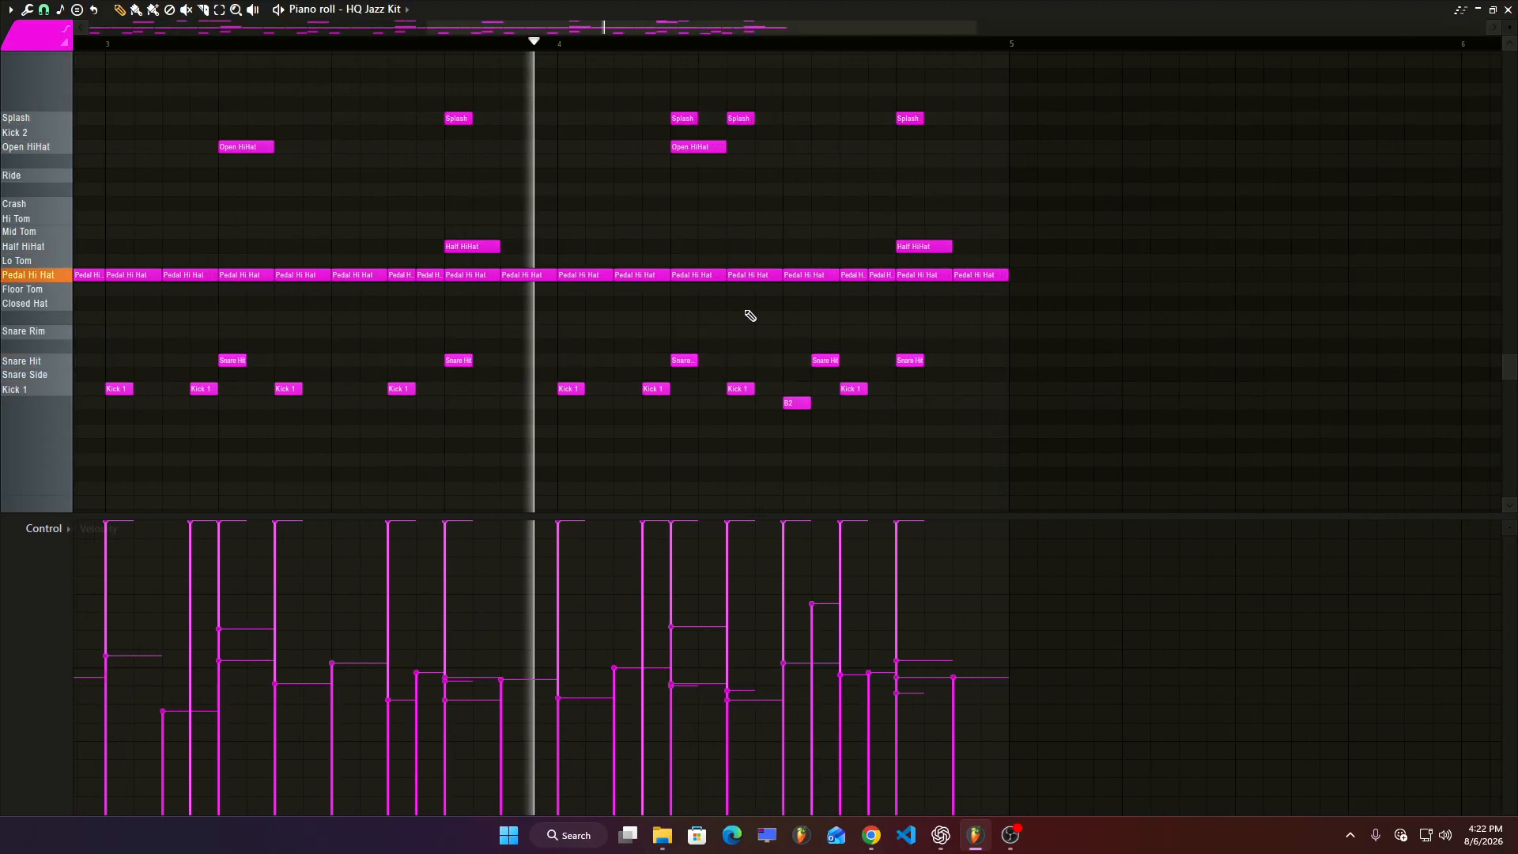
key("space")
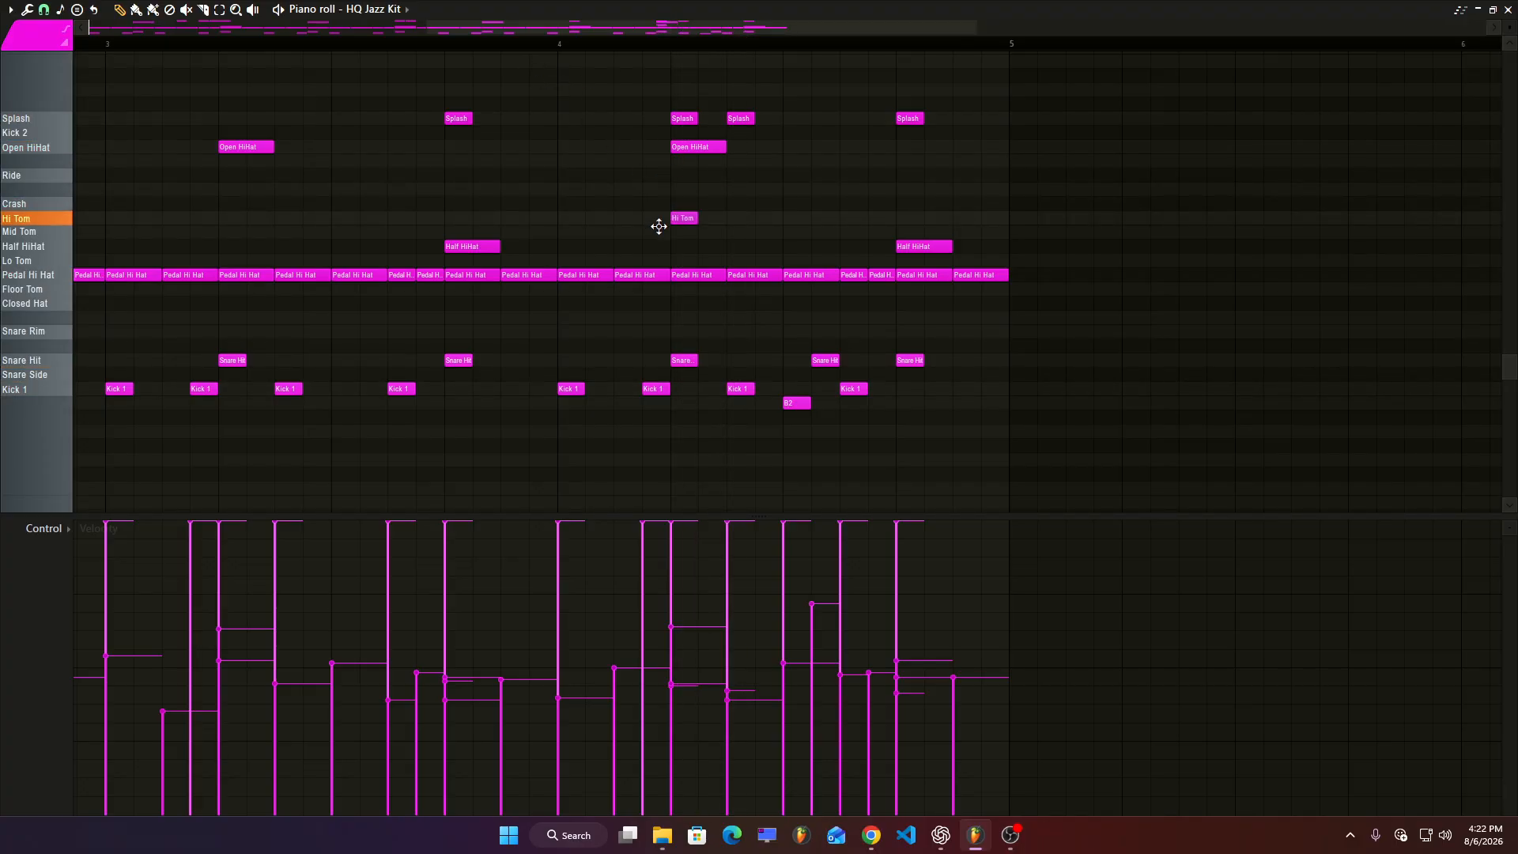
Add a descending tom run of two Hi Tom, two Mid Tom and one Lo Tom notes near the end of bar 4.
scroll(718, 224, "up", 2)
left_click_drag(759, 218, 902, 219)
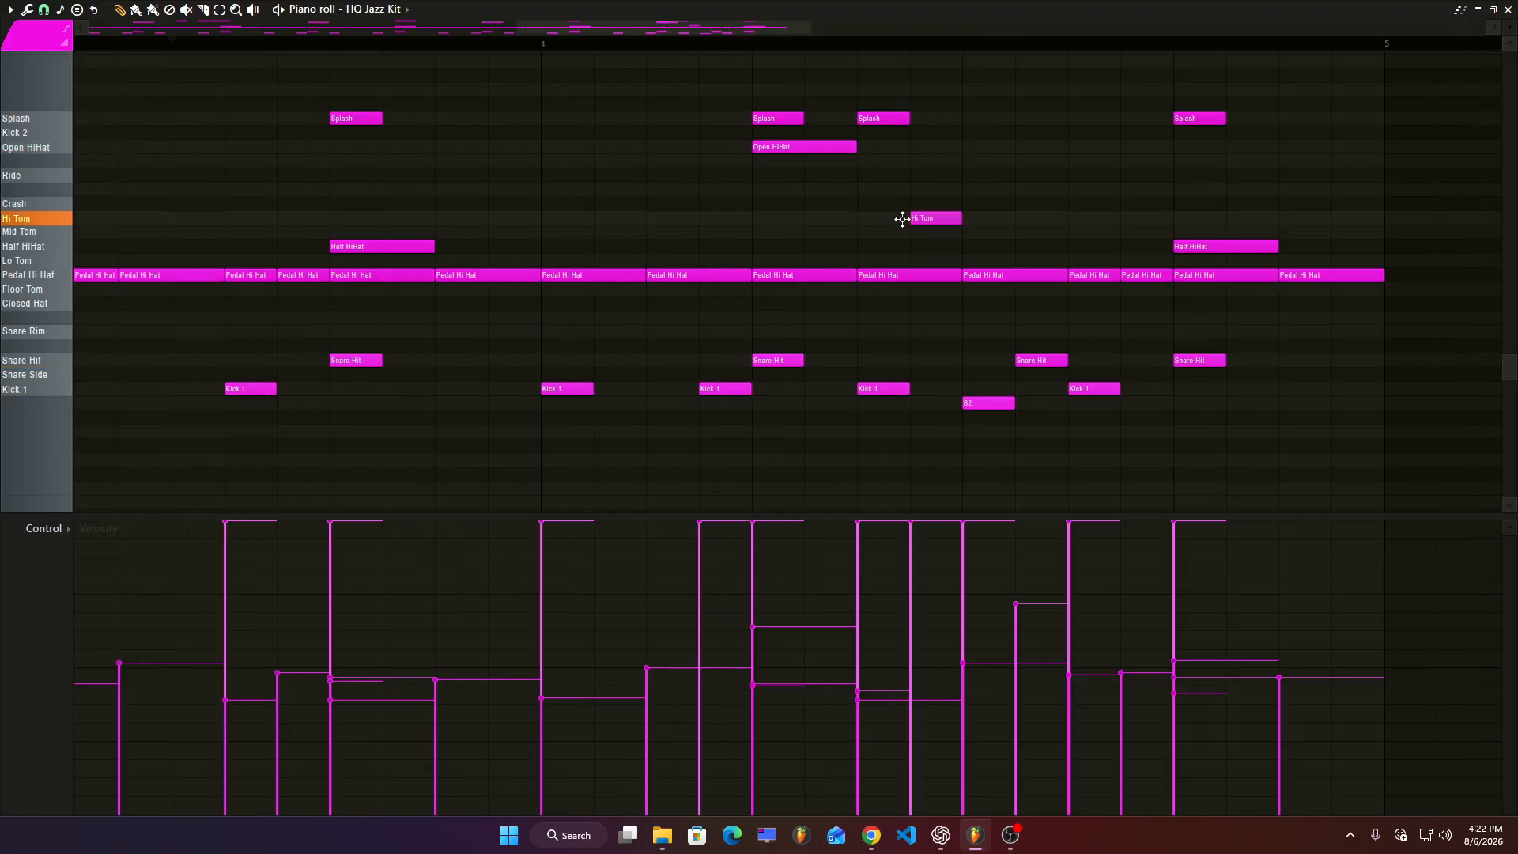
left_click(974, 219)
left_click(1023, 232)
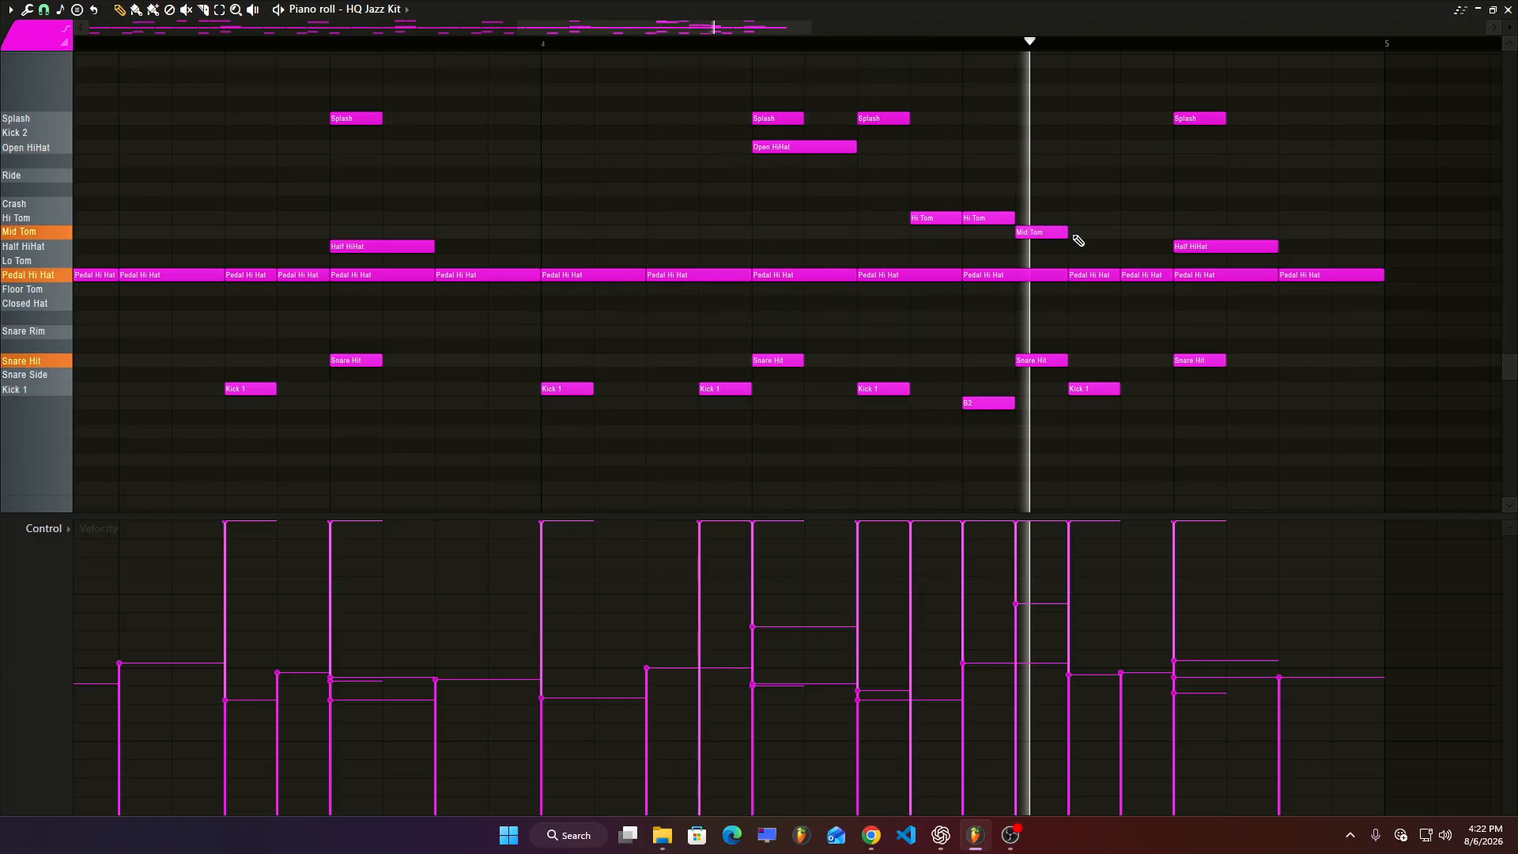
left_click(1077, 232)
key("space")
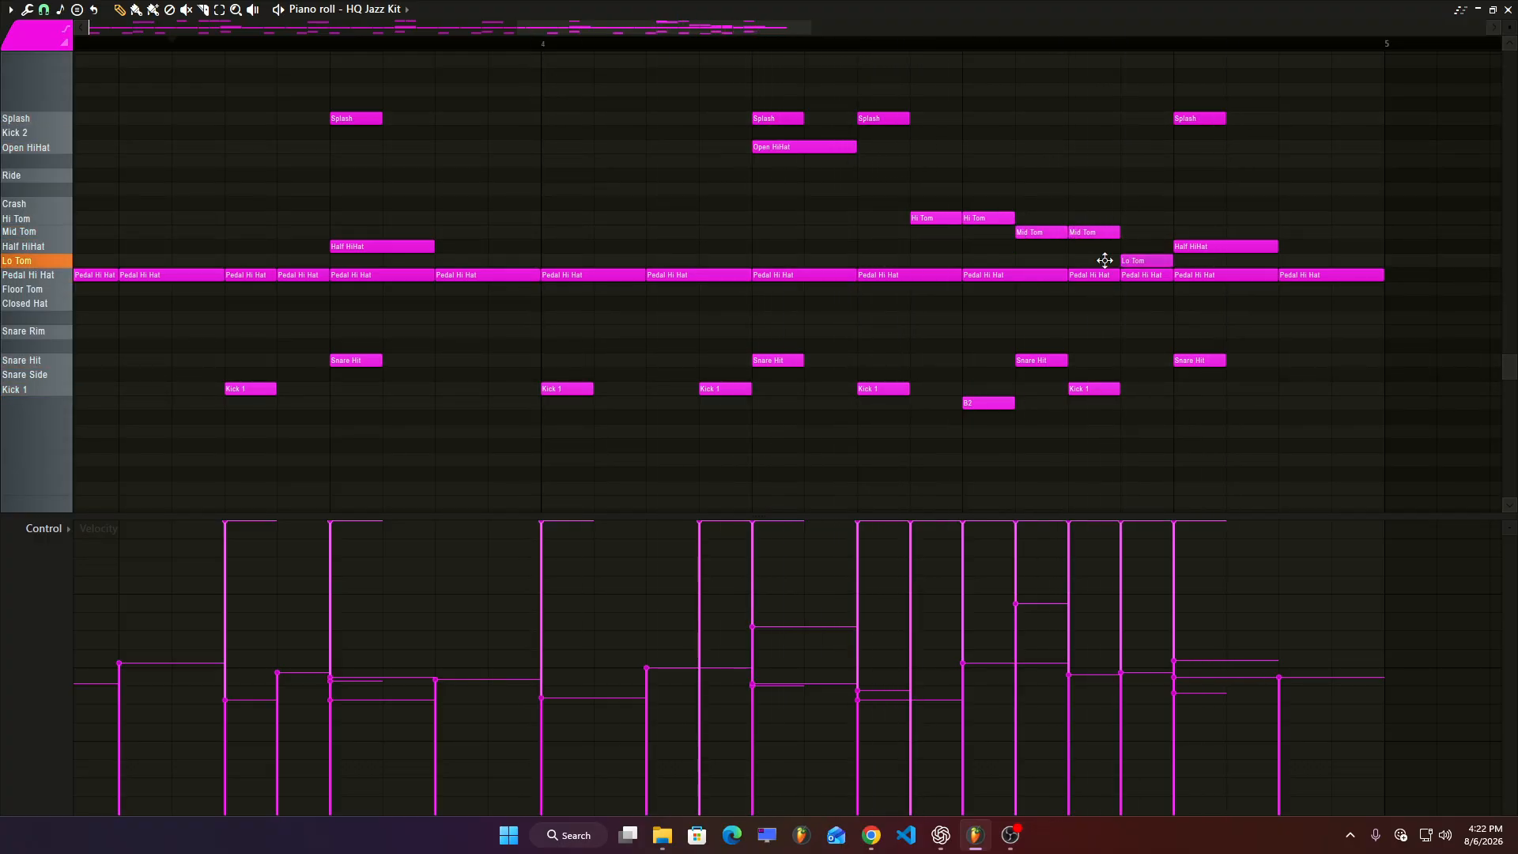
key("space")
Place a Pattern 5 clip on Track 3 at bar 13 and play the arrangement from there.
scroll(725, 298, "down", 2)
scroll(684, 319, "up", 2)
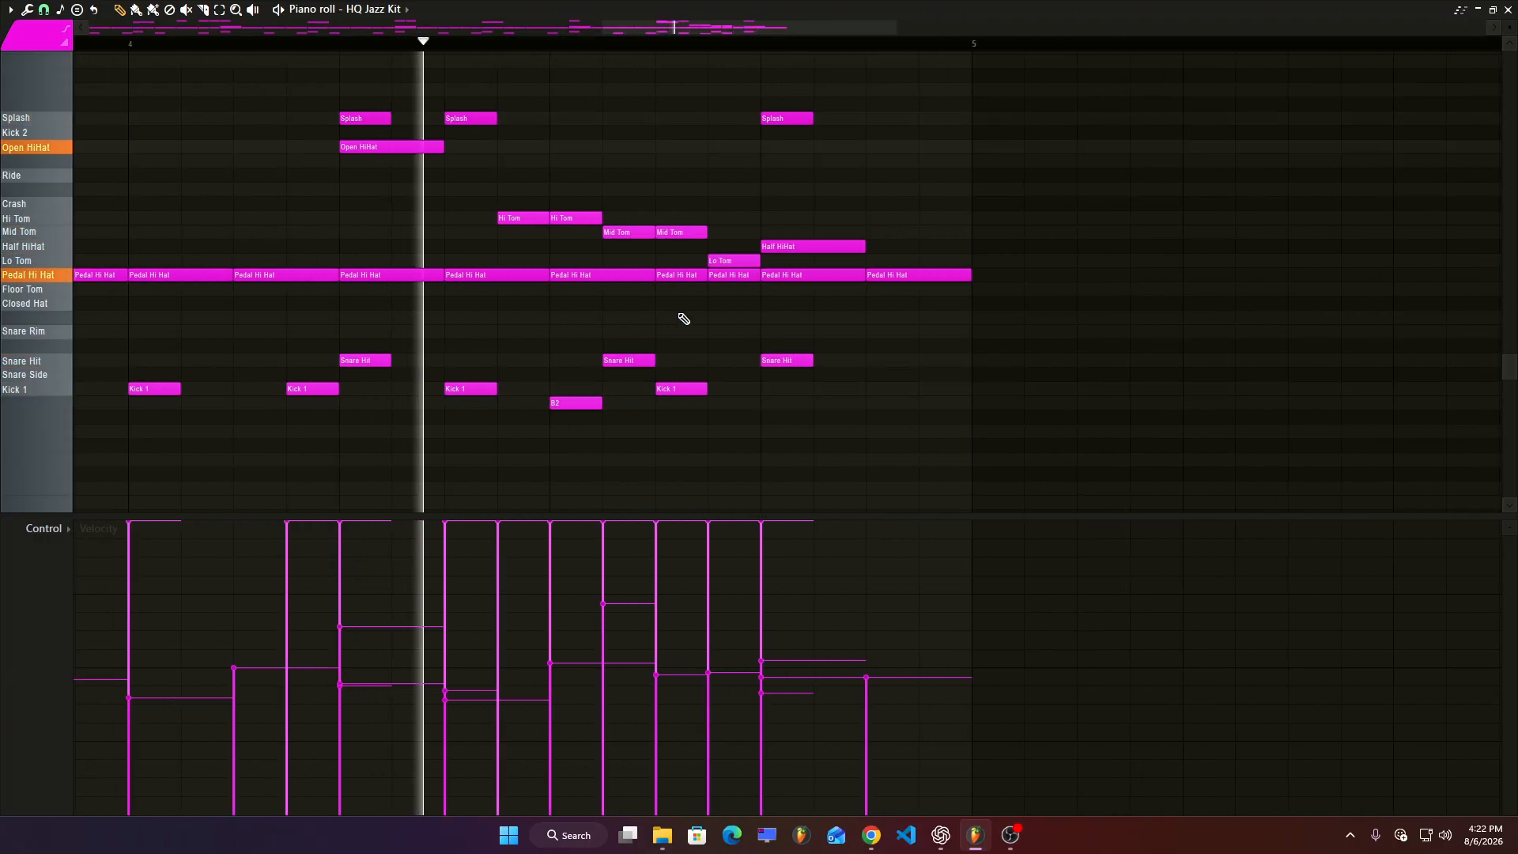
scroll(683, 319, "up", 2)
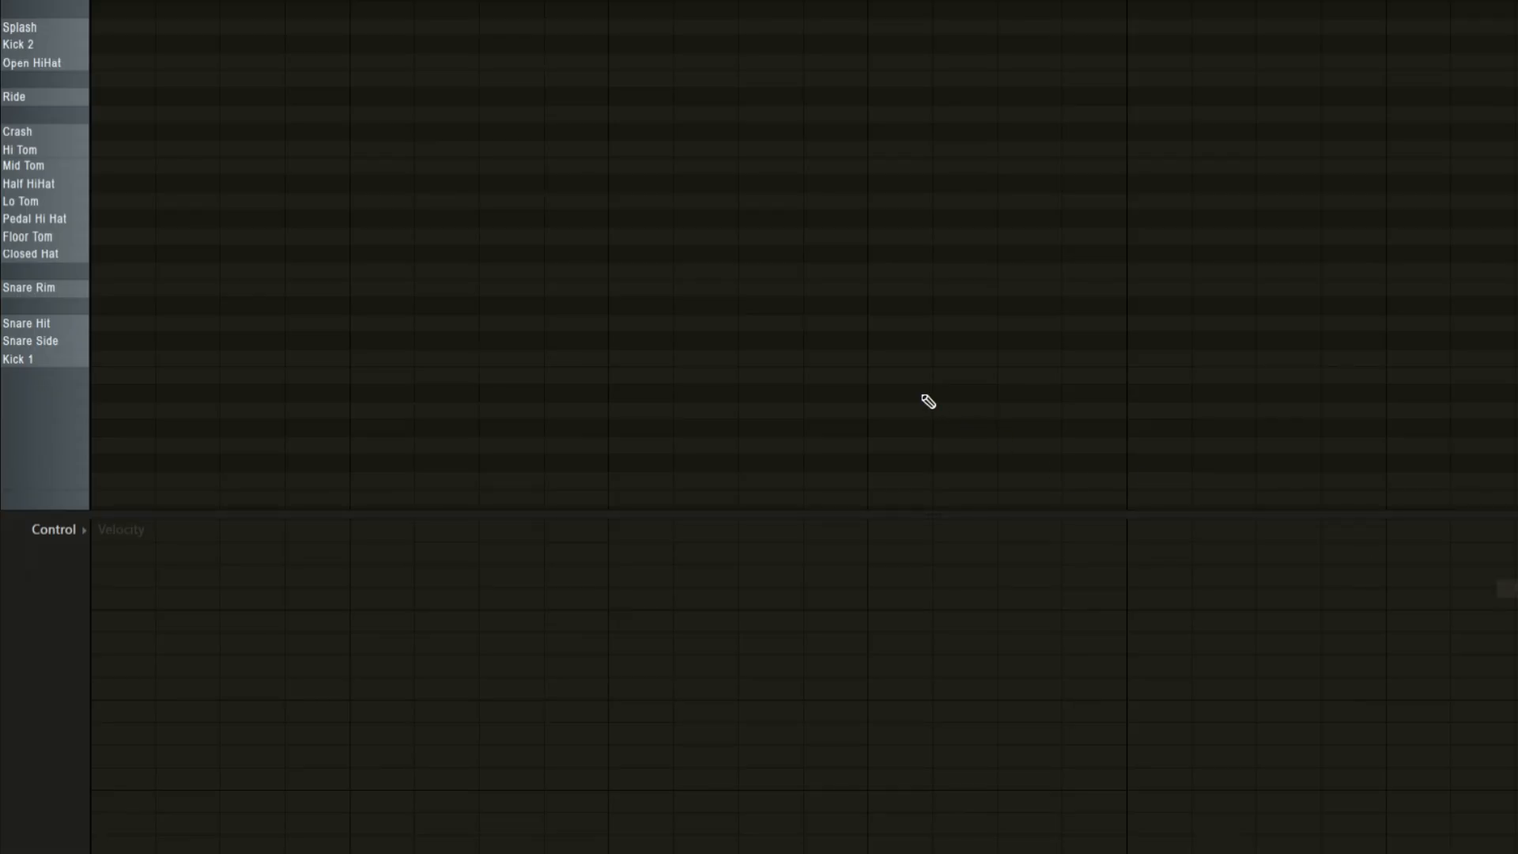
left_click(297, 303)
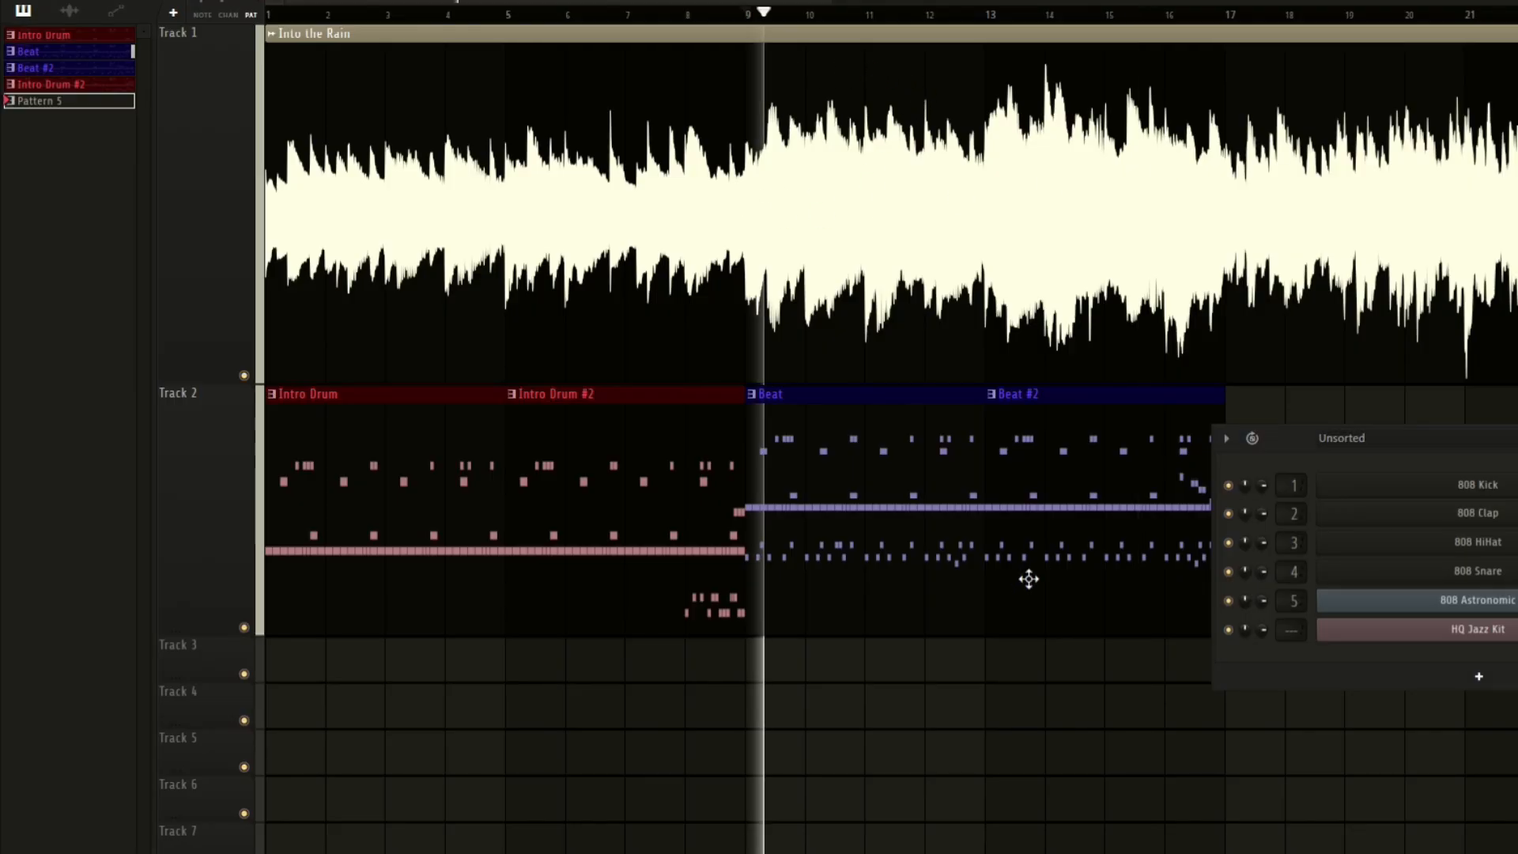
left_click(1004, 661)
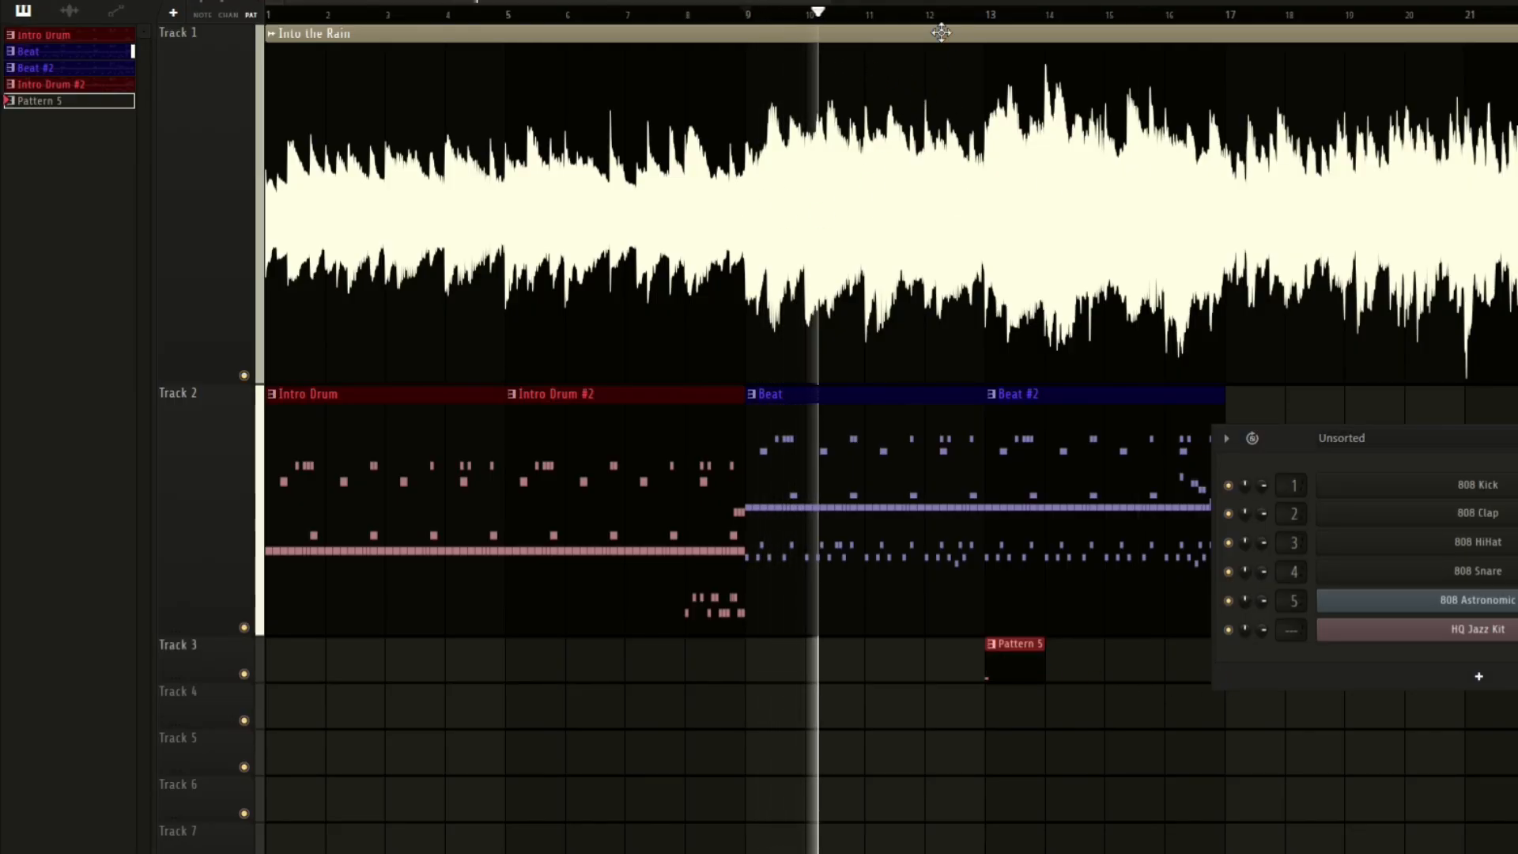
left_click(988, 14)
key("space")
key("space")
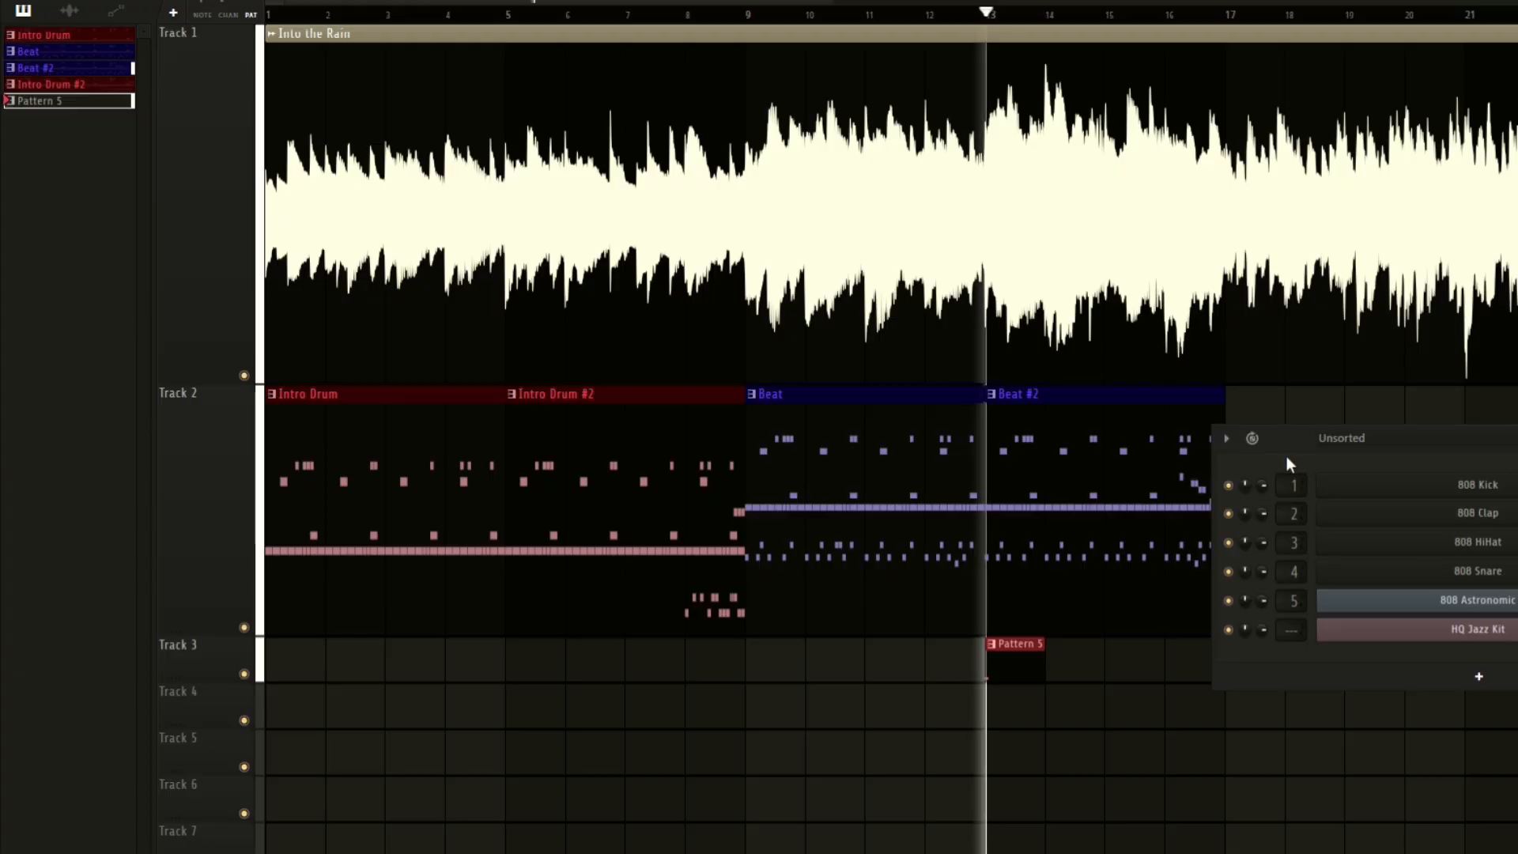
Place another Pattern 5 clip on Track 3 at bar 17.
left_click_drag(1298, 441, 1475, 679)
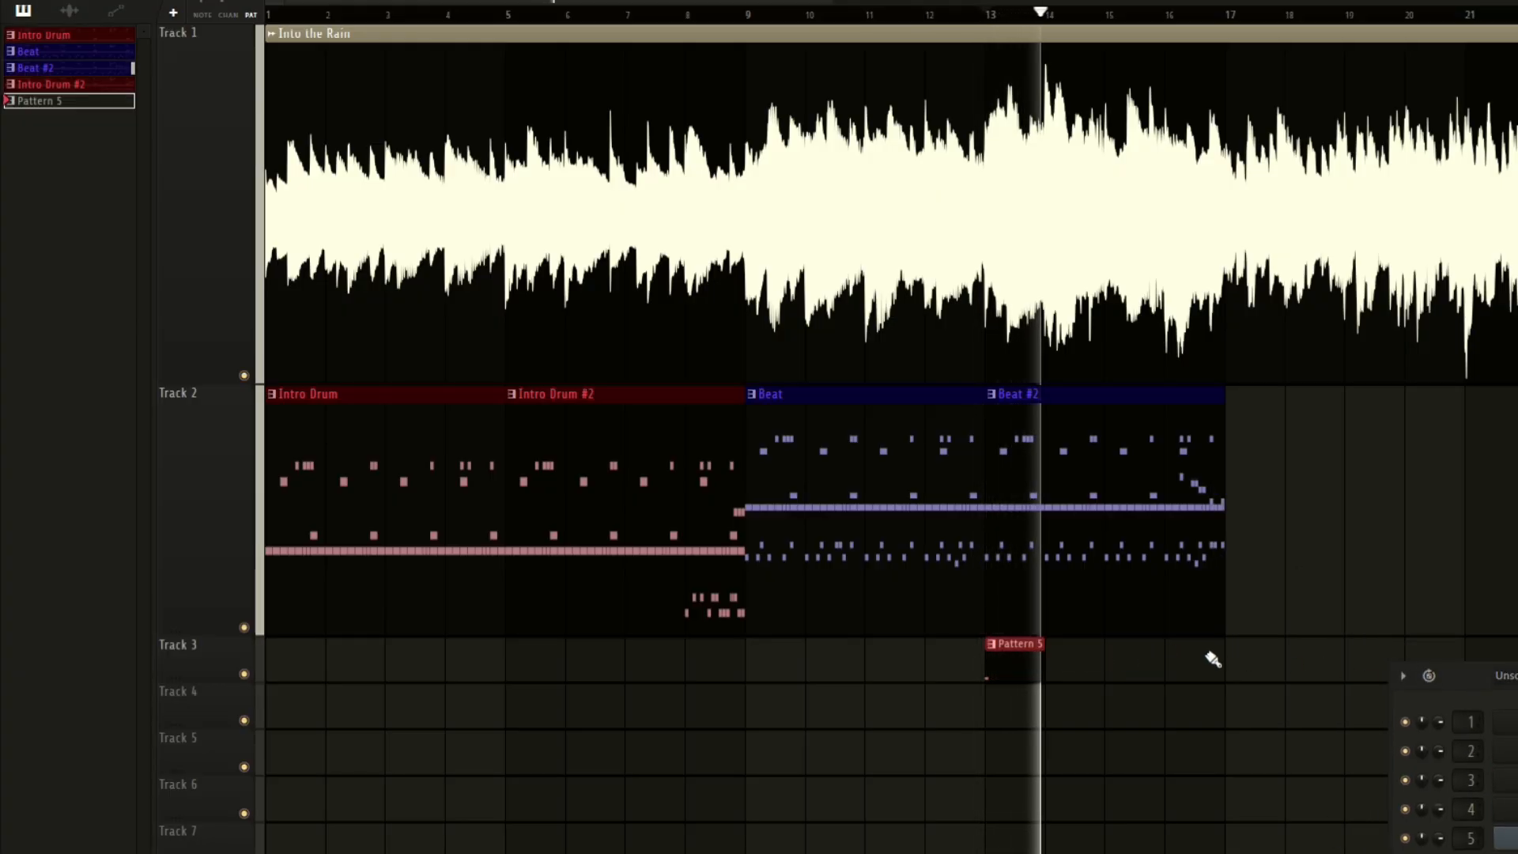
left_click(1253, 661)
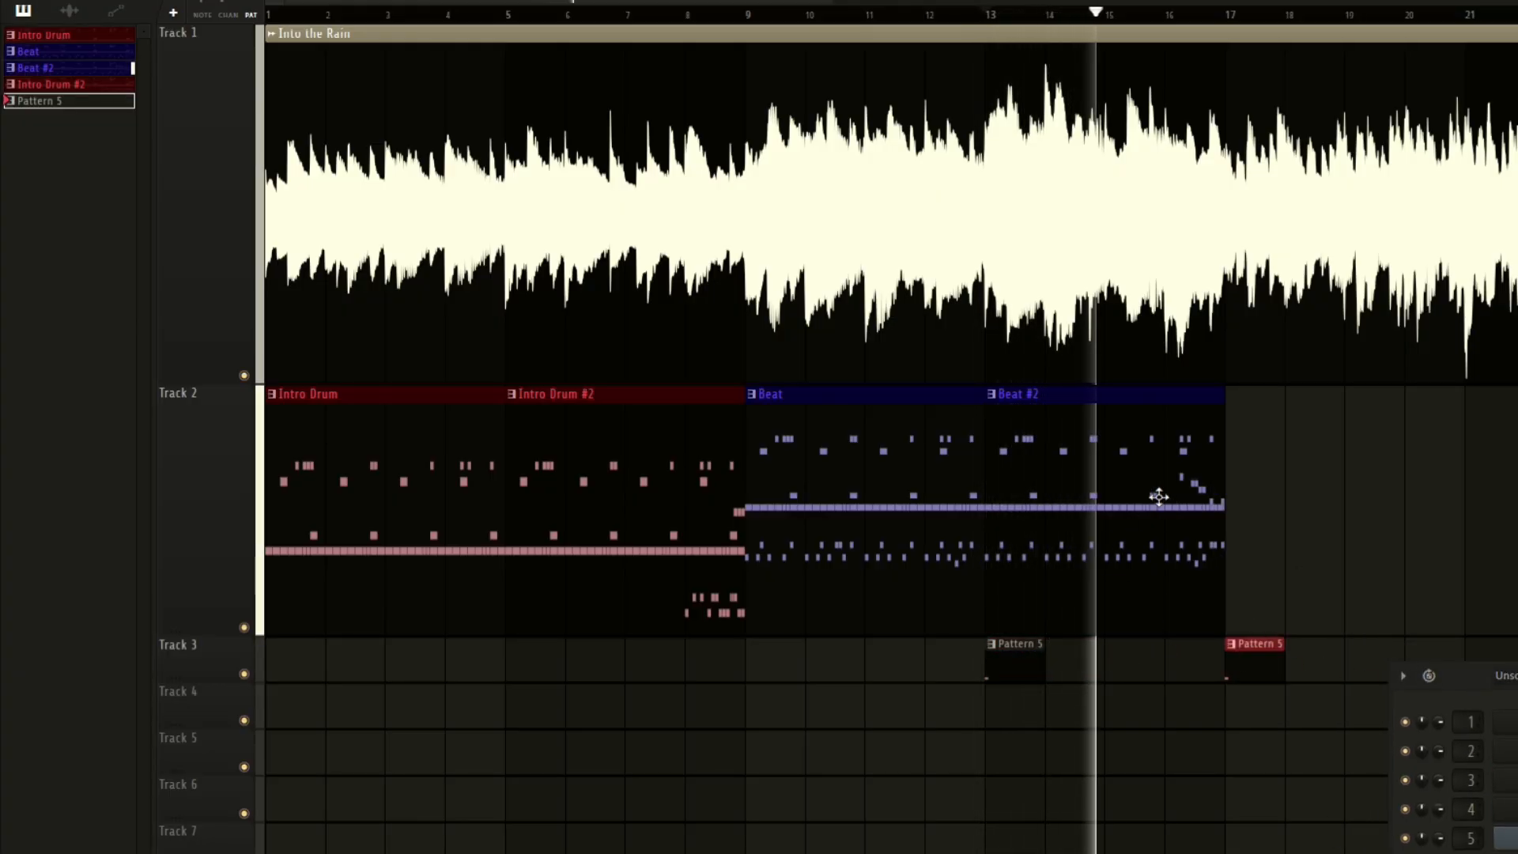
scroll(960, 130, "down", 2)
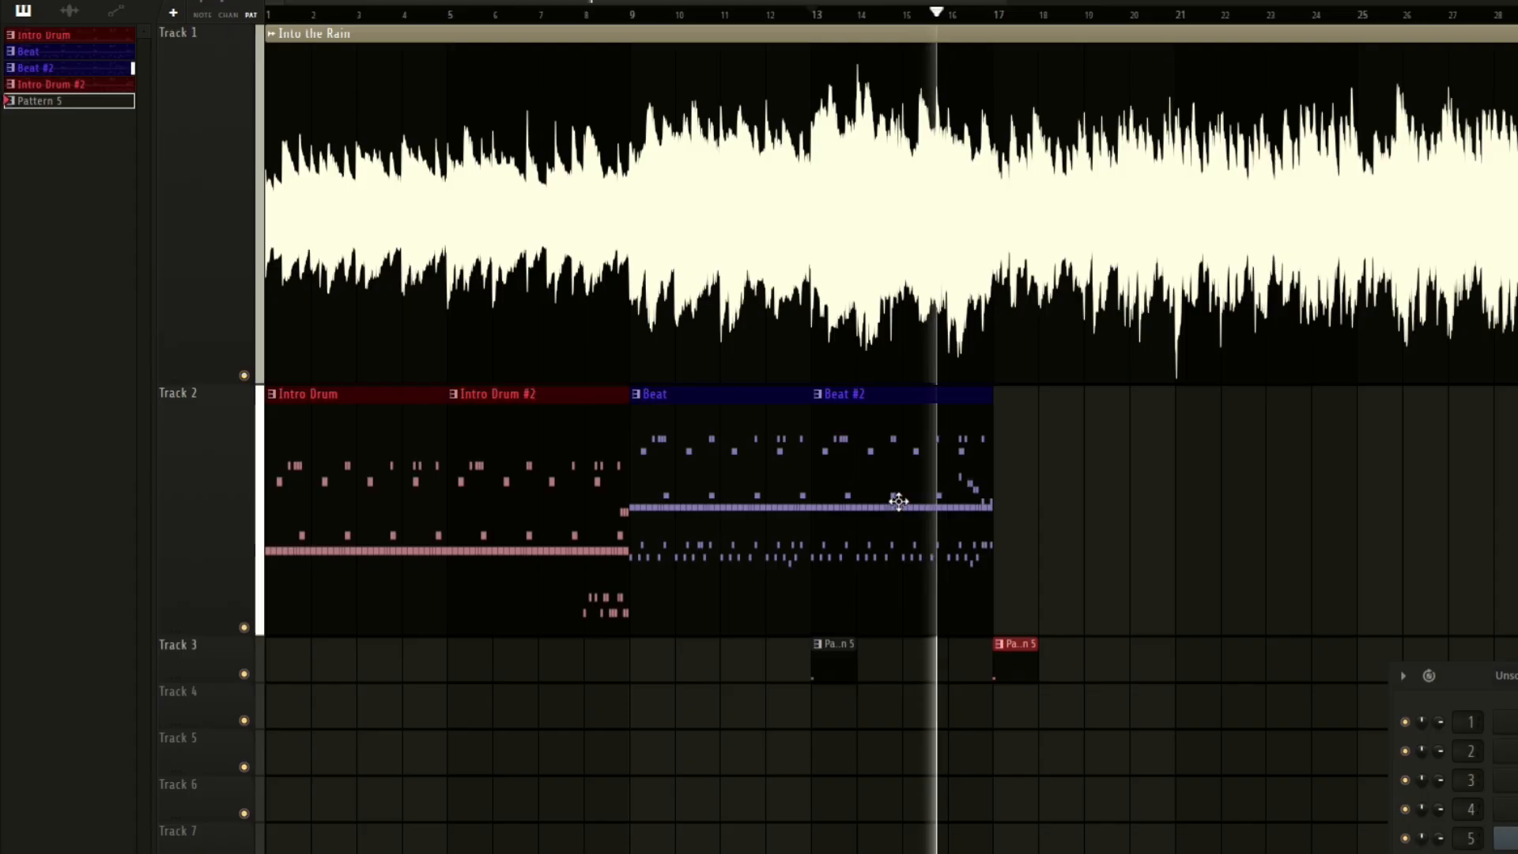
scroll(1028, 488, "up", 2)
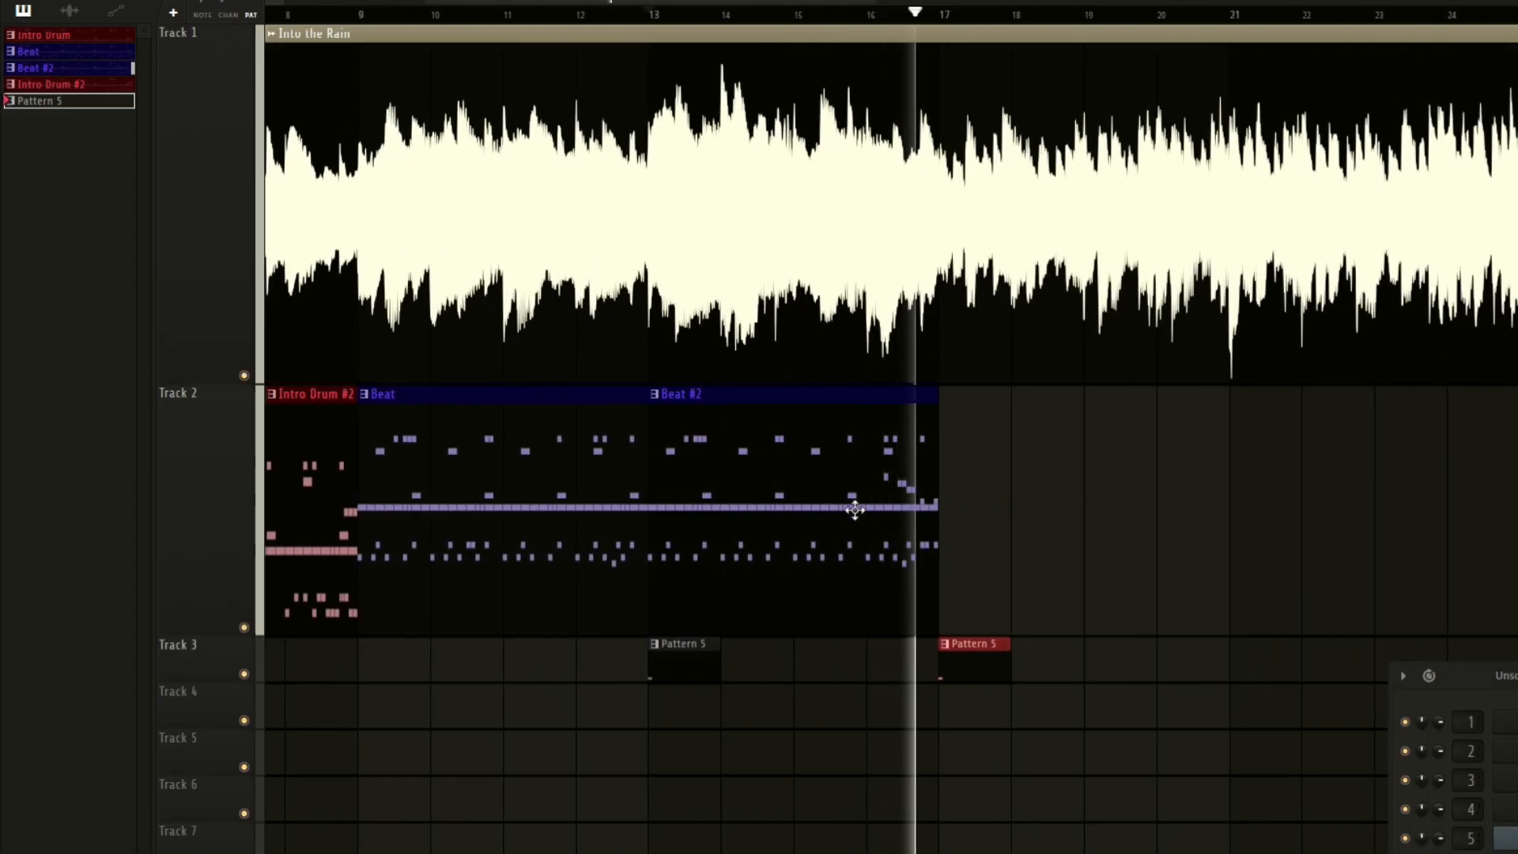
Open the drum pattern in the piano roll and adjust the velocity of the second kick in bar 1.
left_click(157, 388)
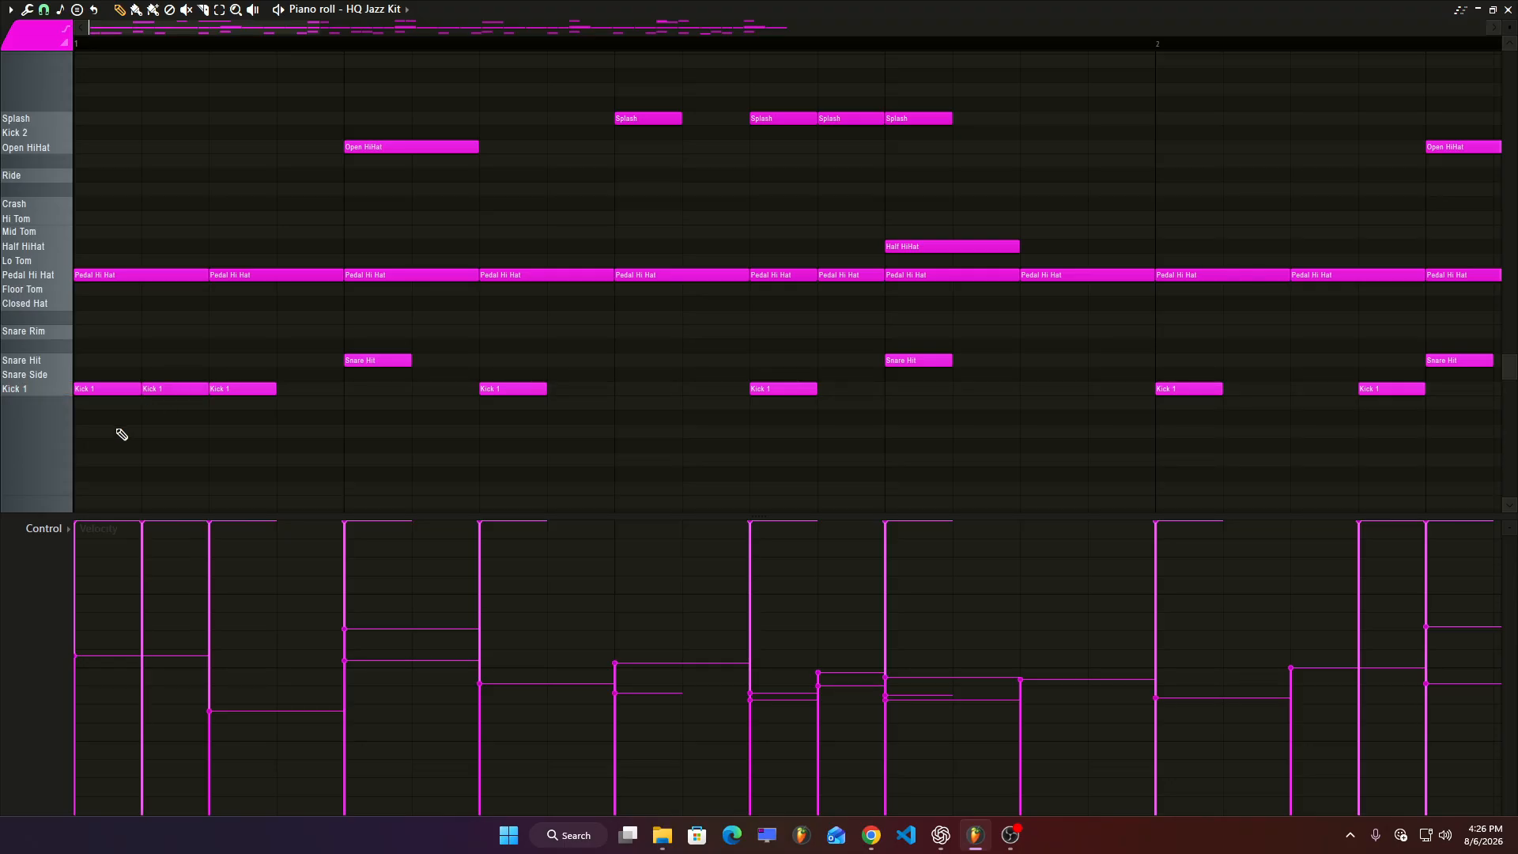
scroll(141, 474, "up", 2)
left_click_drag(143, 528, 168, 642)
key("space")
key("space")
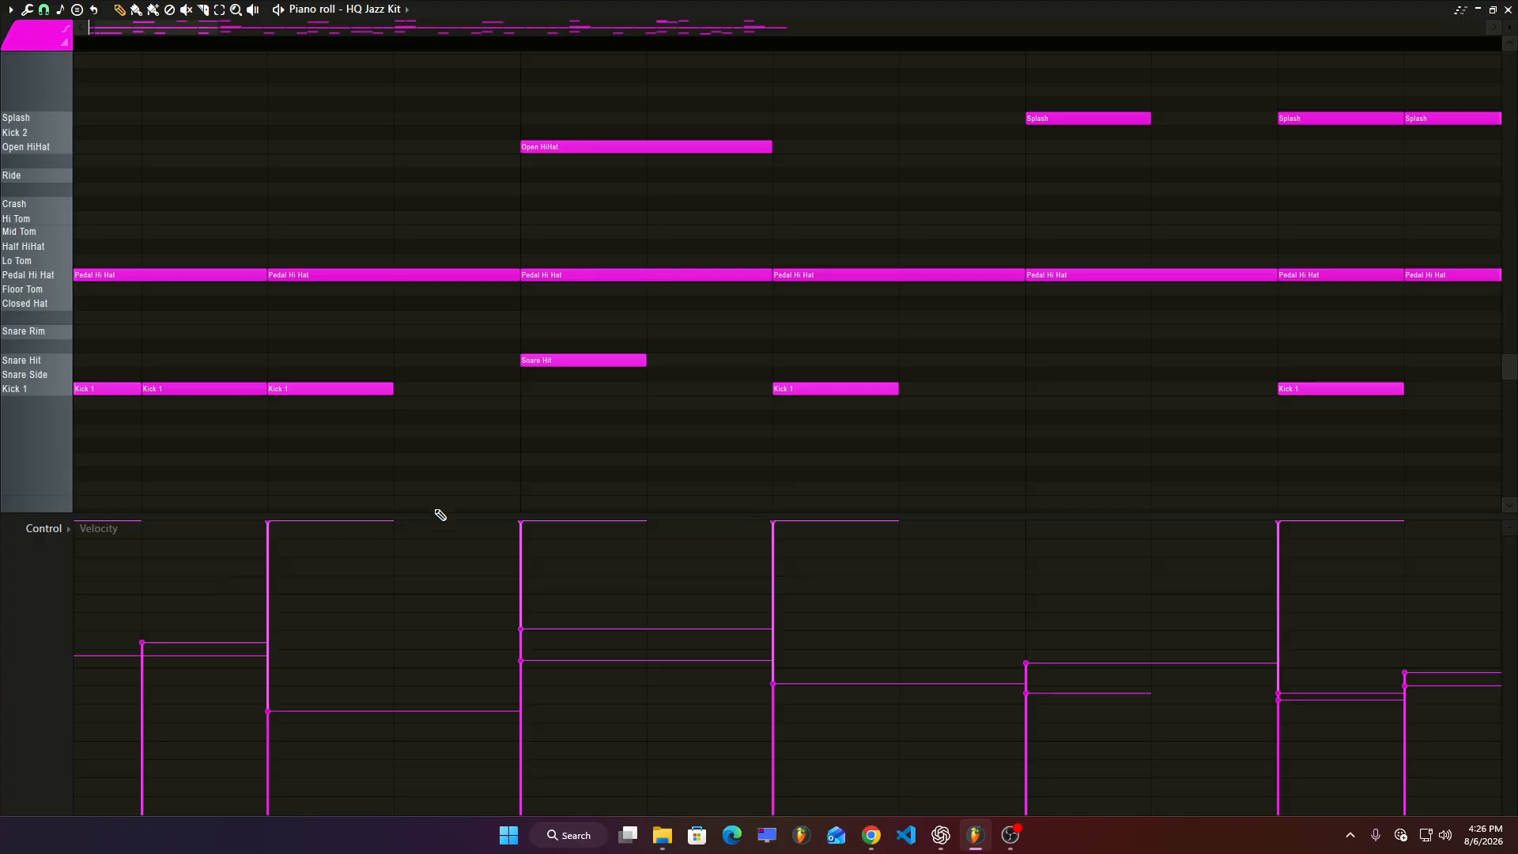
scroll(241, 422, "down", 2)
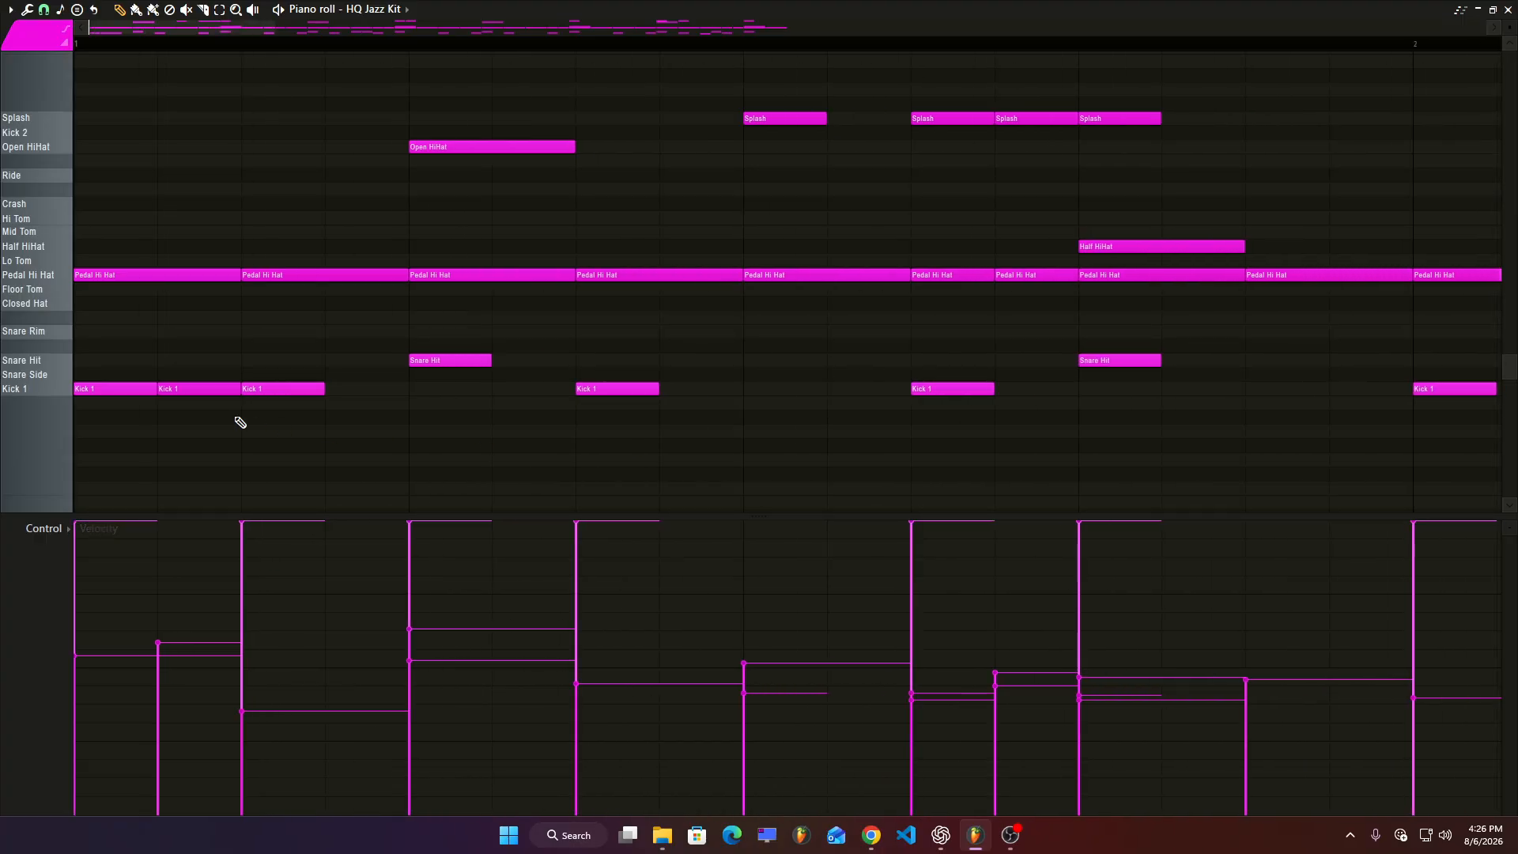
Add a Kick 1 note after the second kick in bar 1 and play the pattern back.
left_click(338, 389)
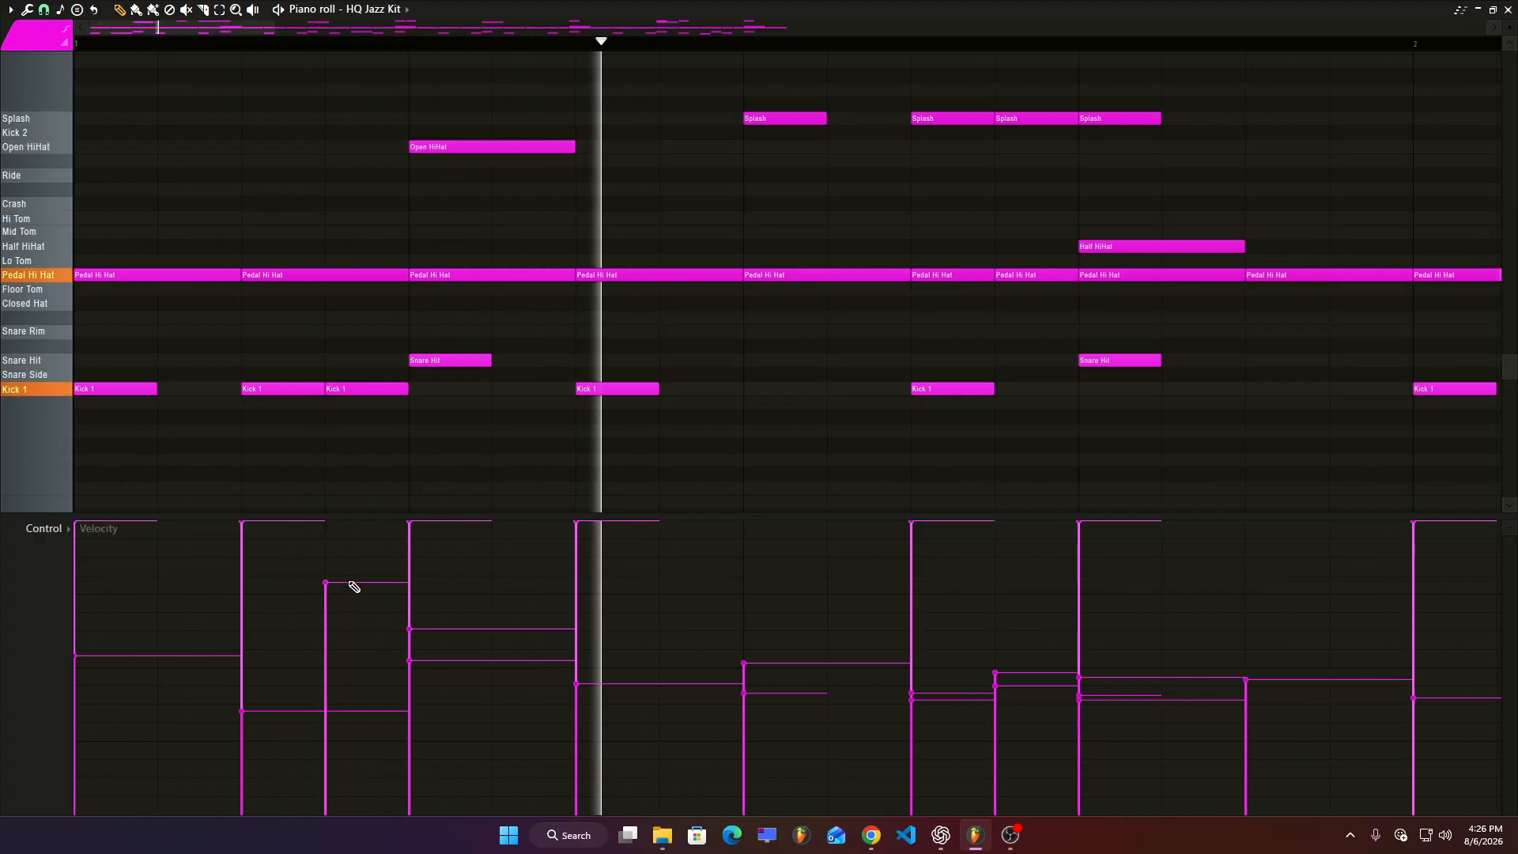
scroll(620, 379, "down", 2)
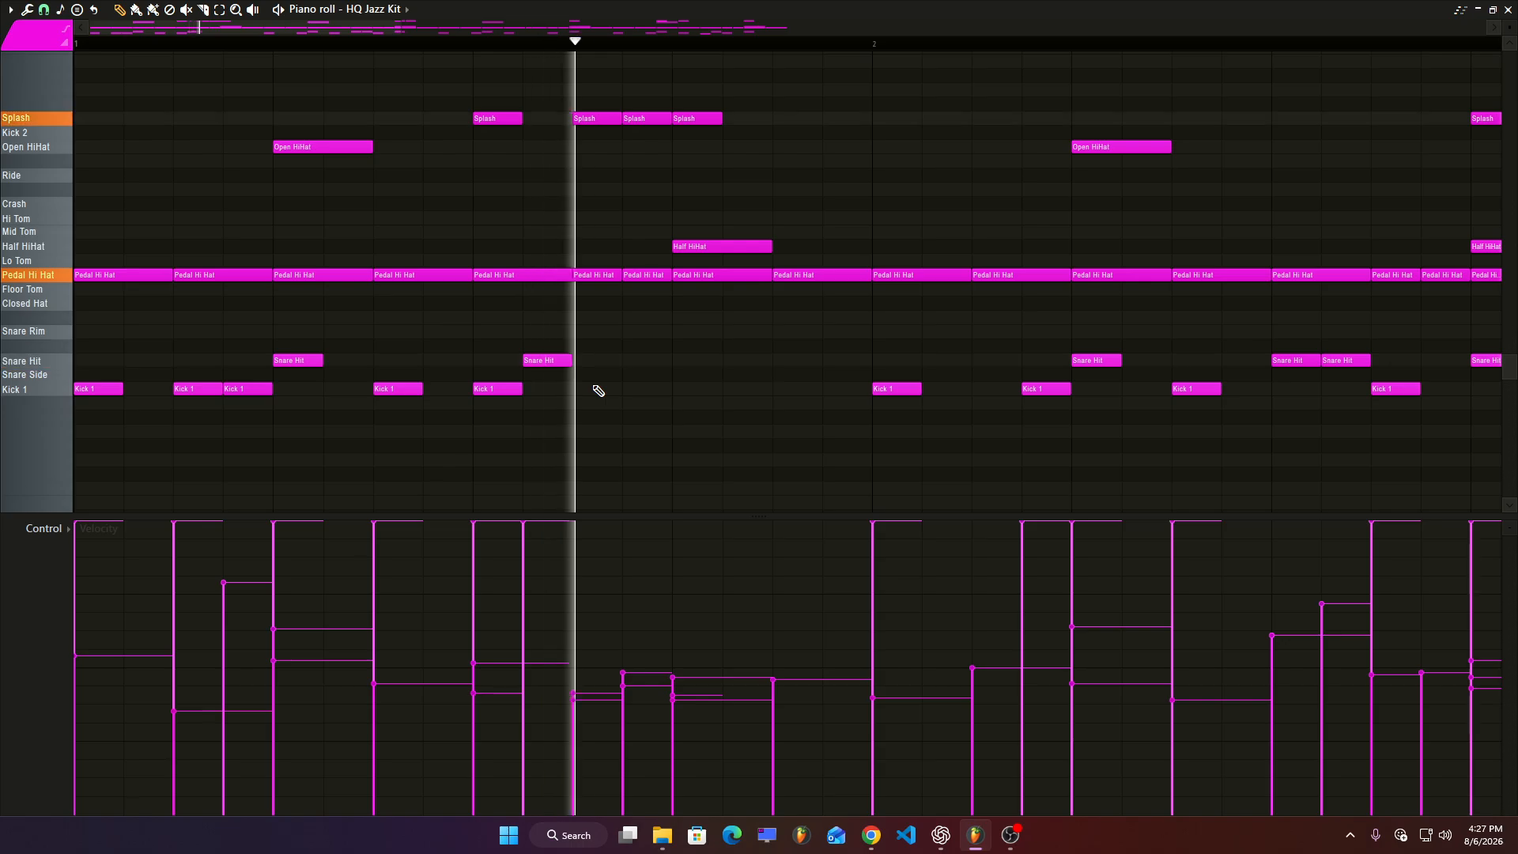
key("space")
key("space")
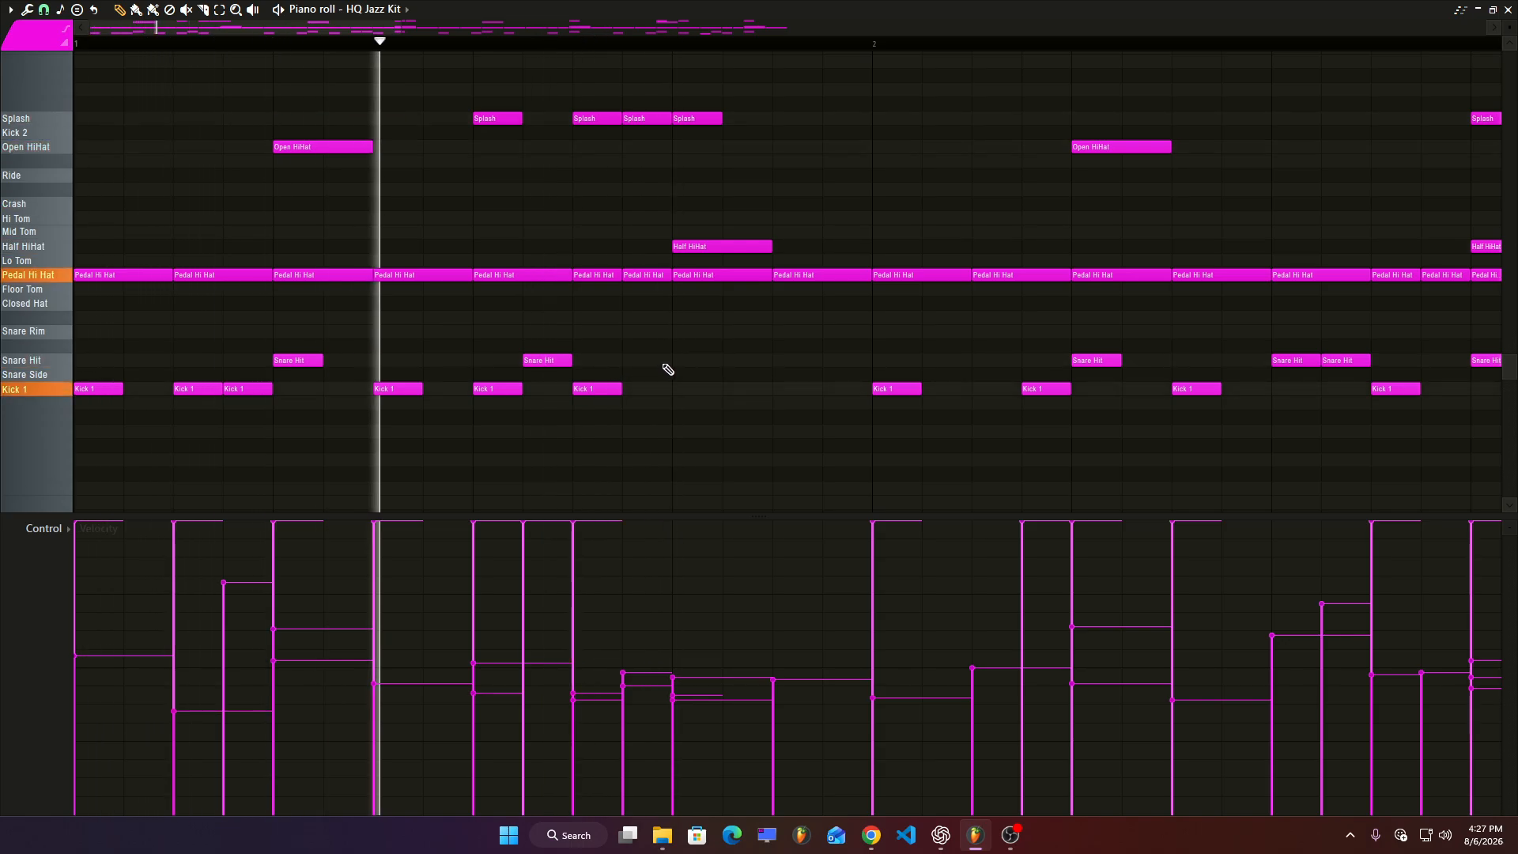
scroll(704, 366, "down", 2)
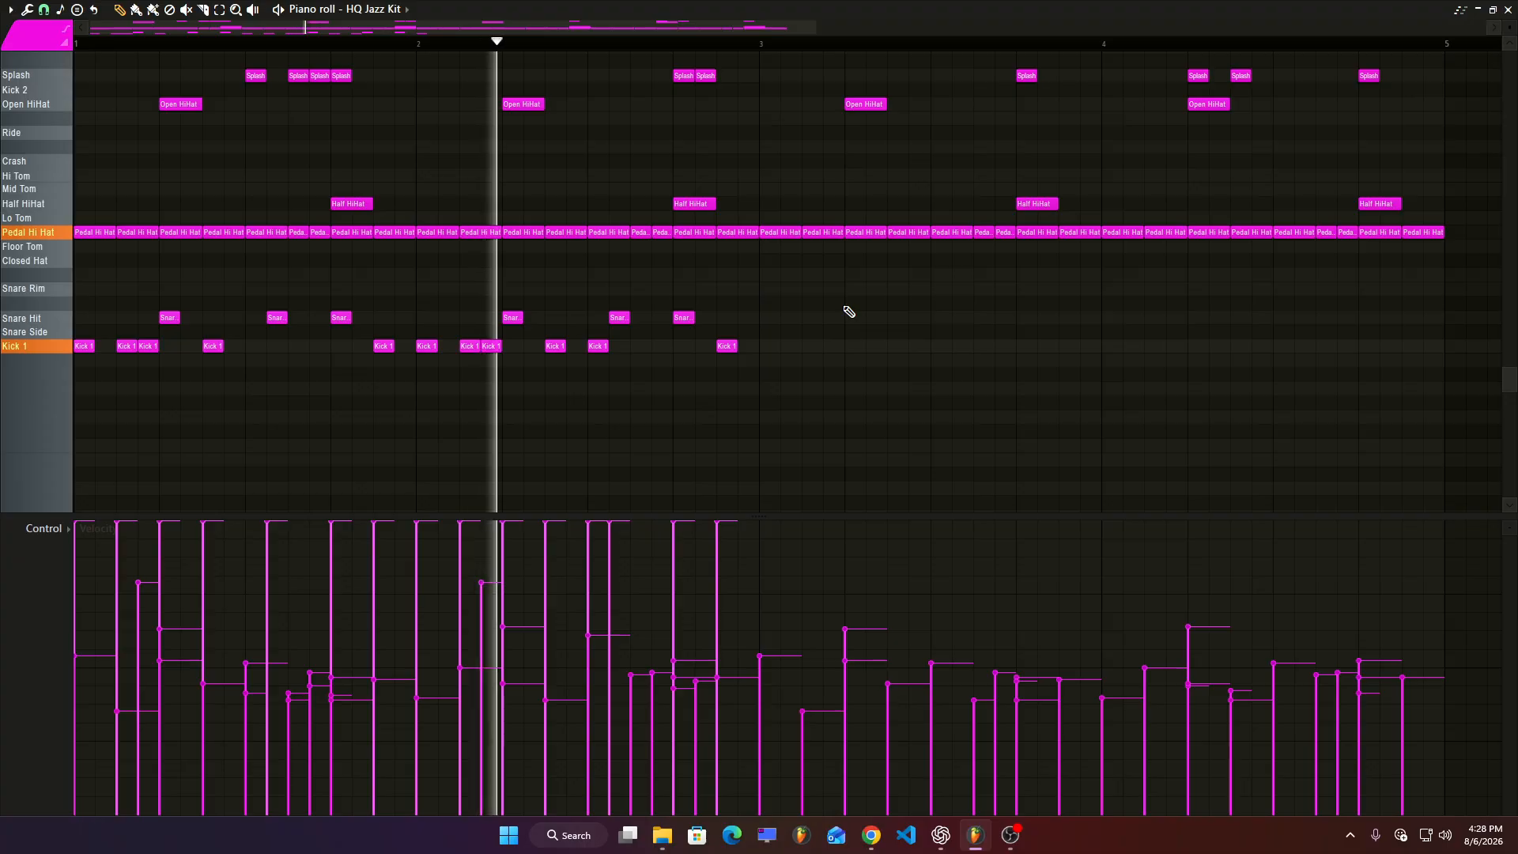
scroll(848, 311, "down", 2)
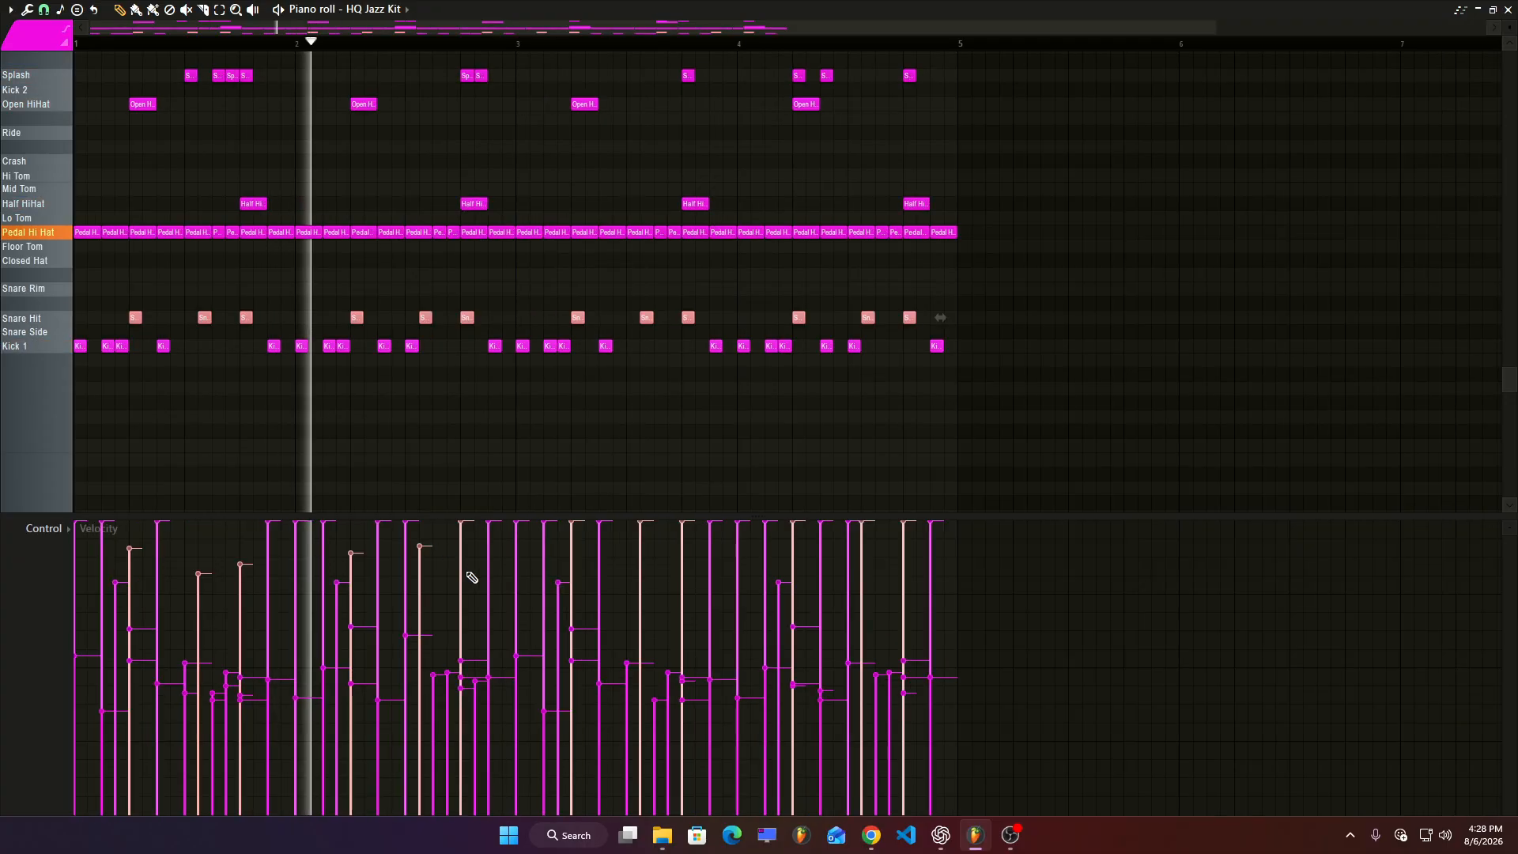
left_click(654, 543)
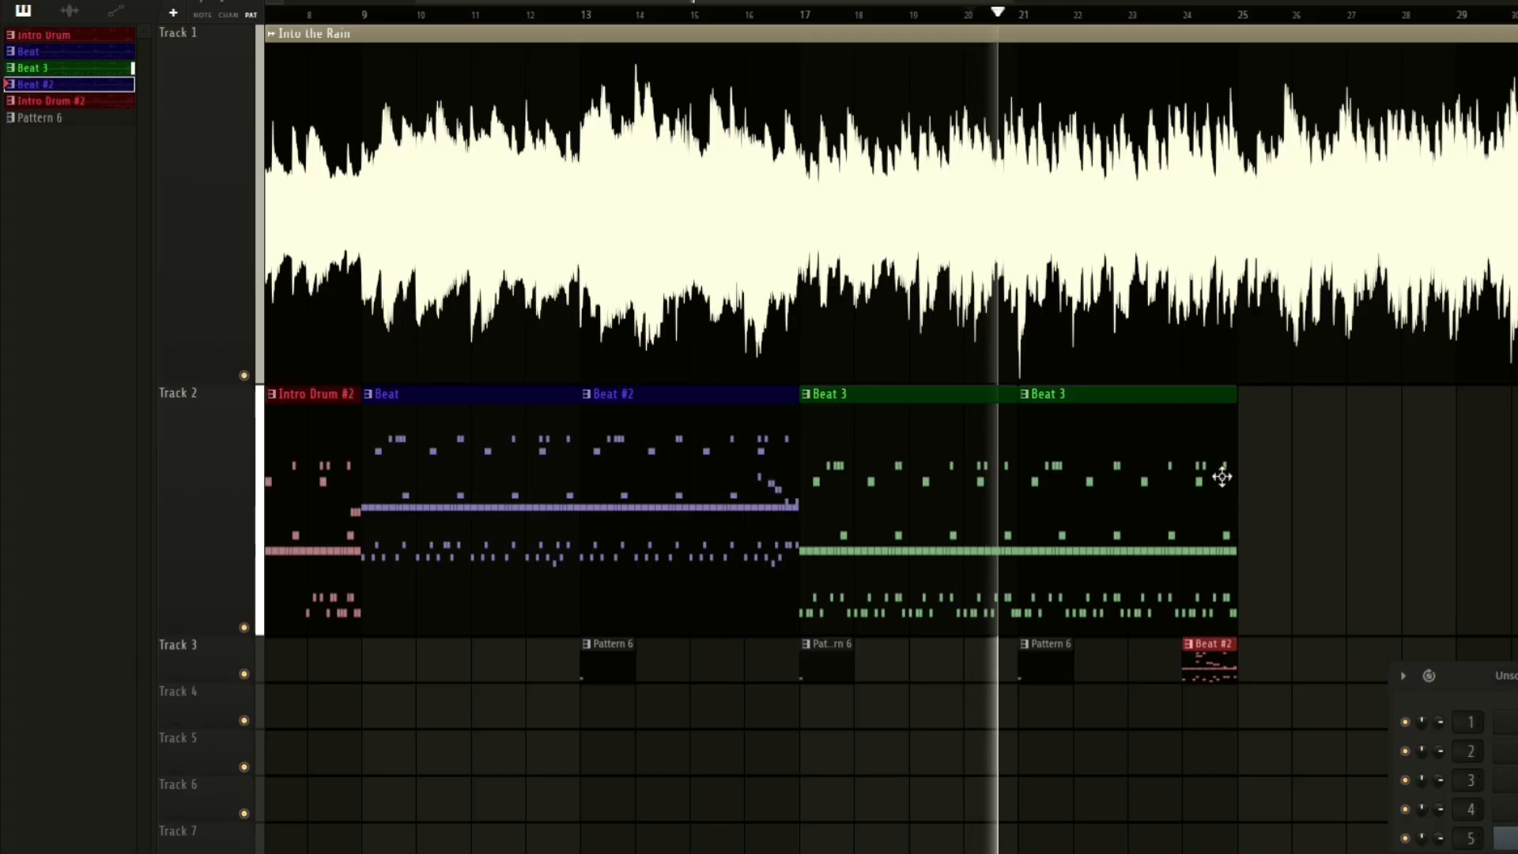
Merge all clips on Track 2 into a single pattern and open it in the piano roll.
left_click_drag(1233, 501, 1192, 501)
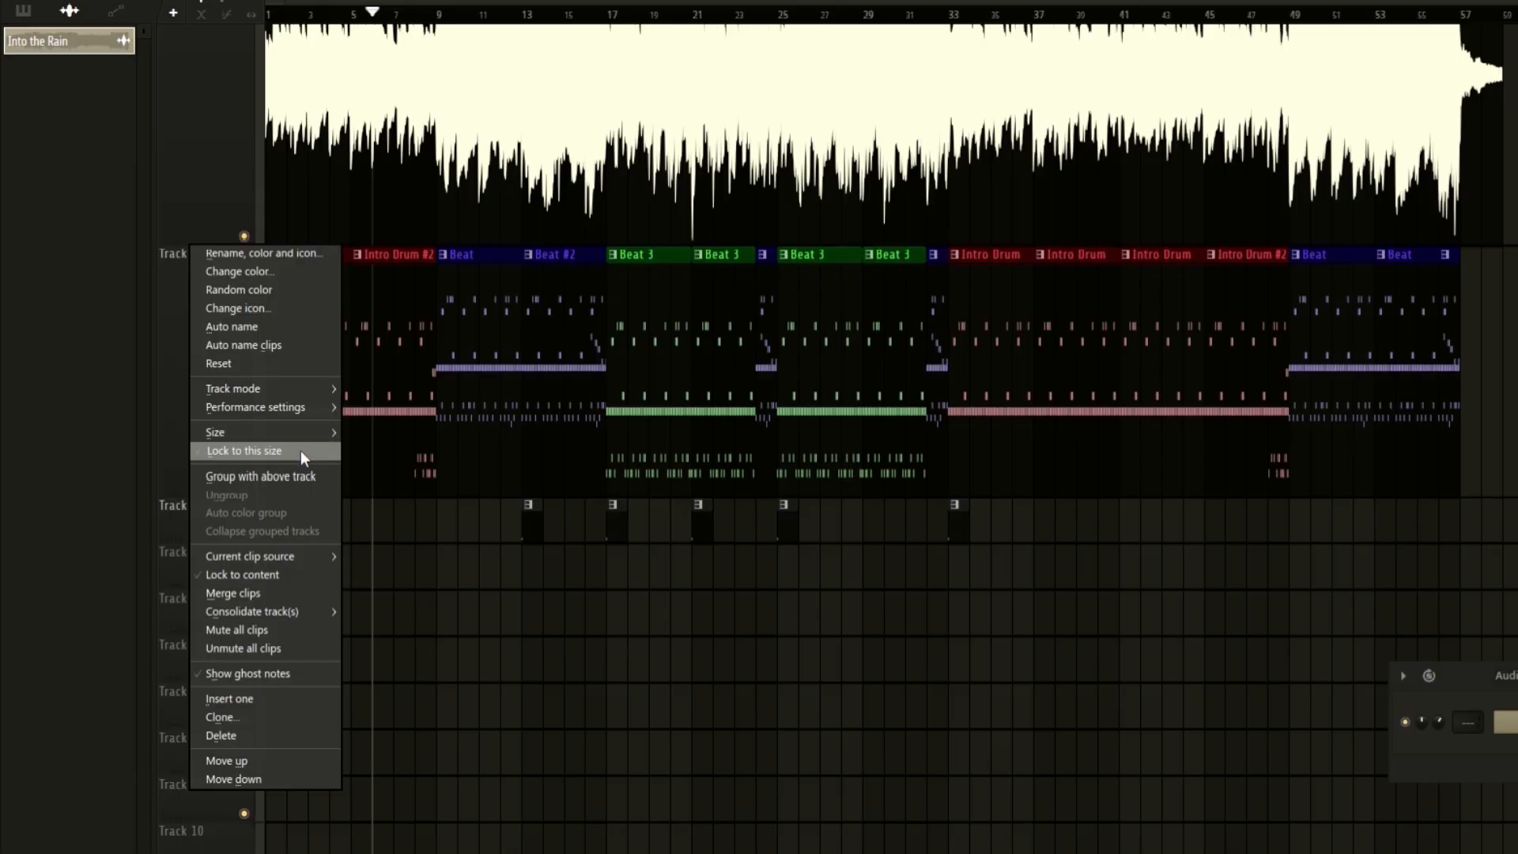
left_click(295, 598)
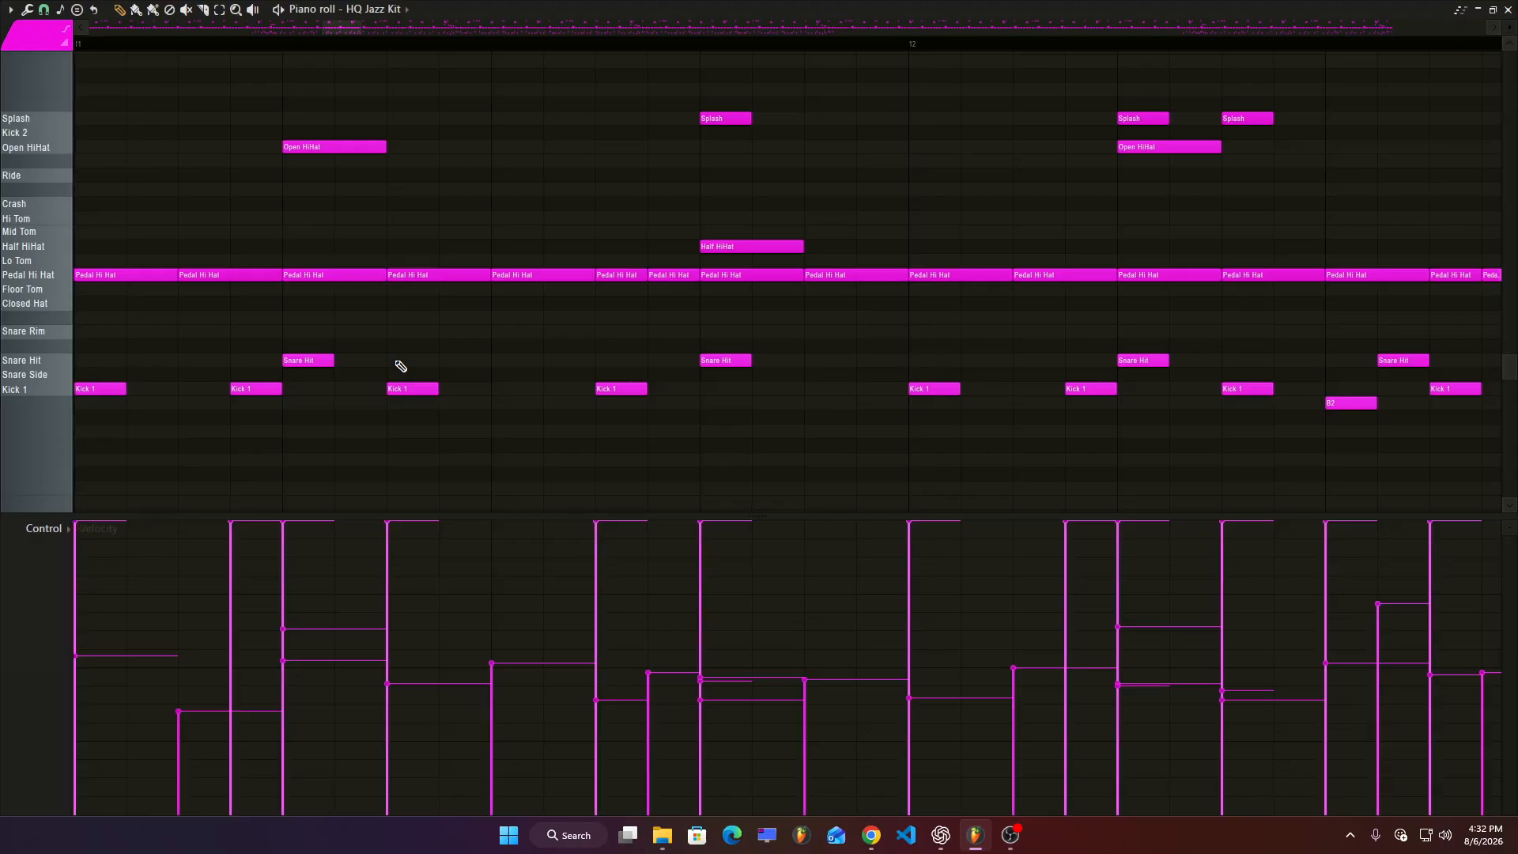
scroll(916, 394, "down", 12)
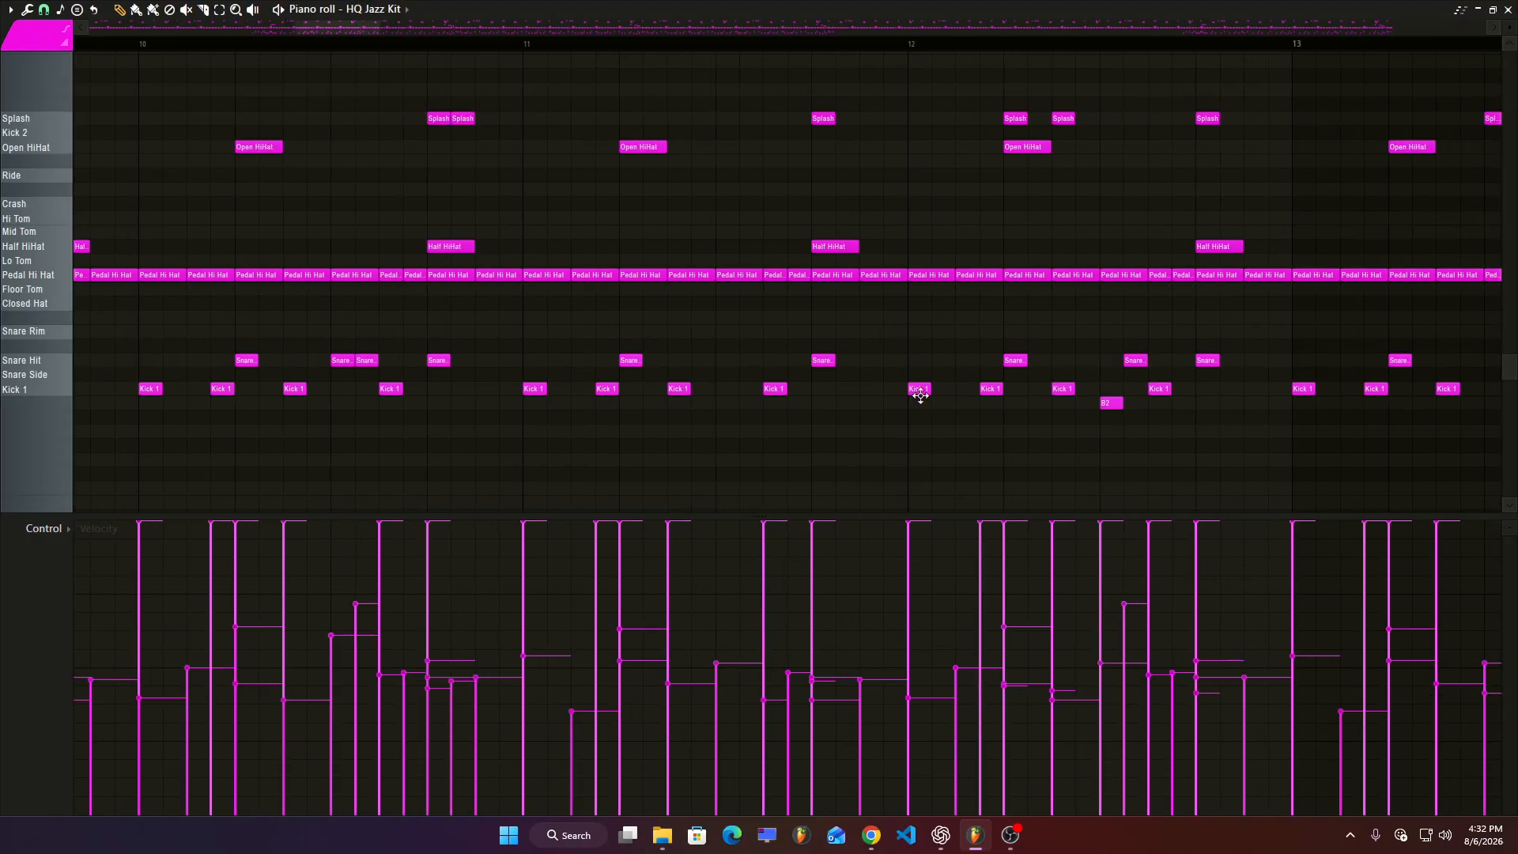
scroll(925, 402, "down", 3)
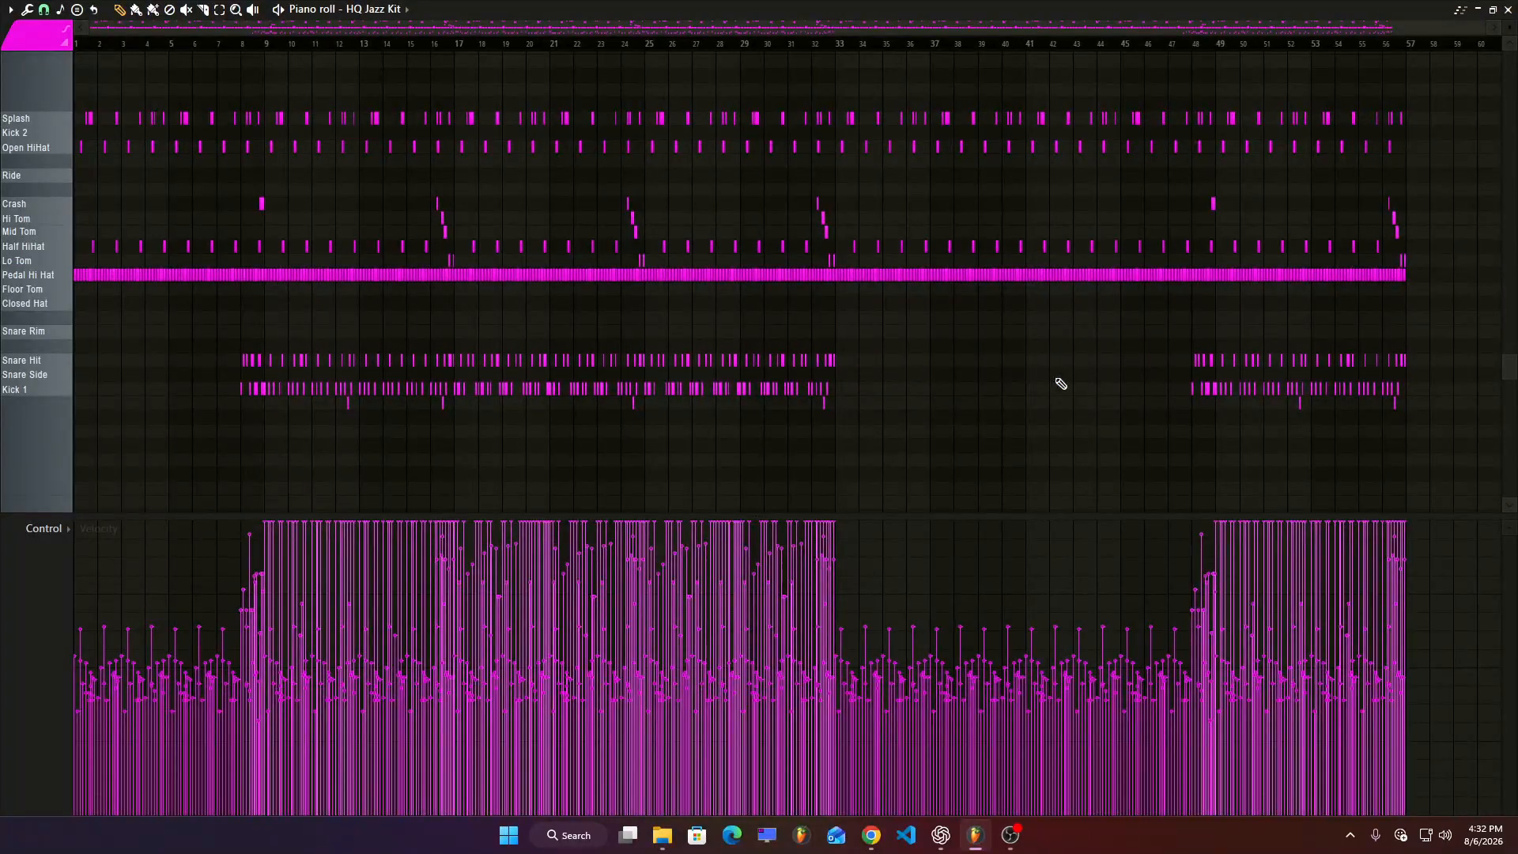
Select all notes of the merged pattern and apply the Humanize Tool to them.
key("ctrl+a")
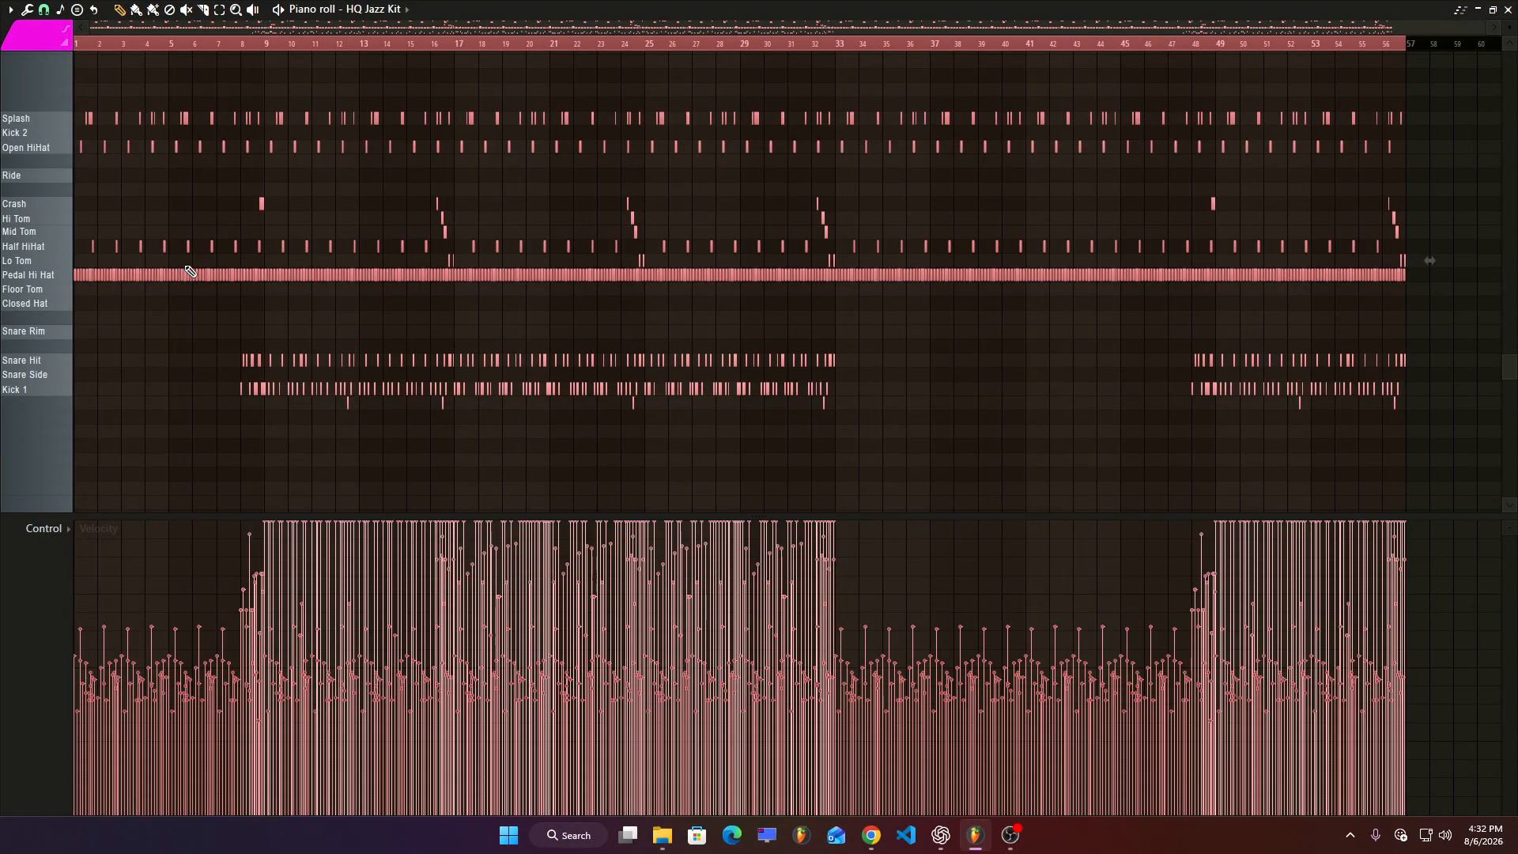
left_click(12, 11)
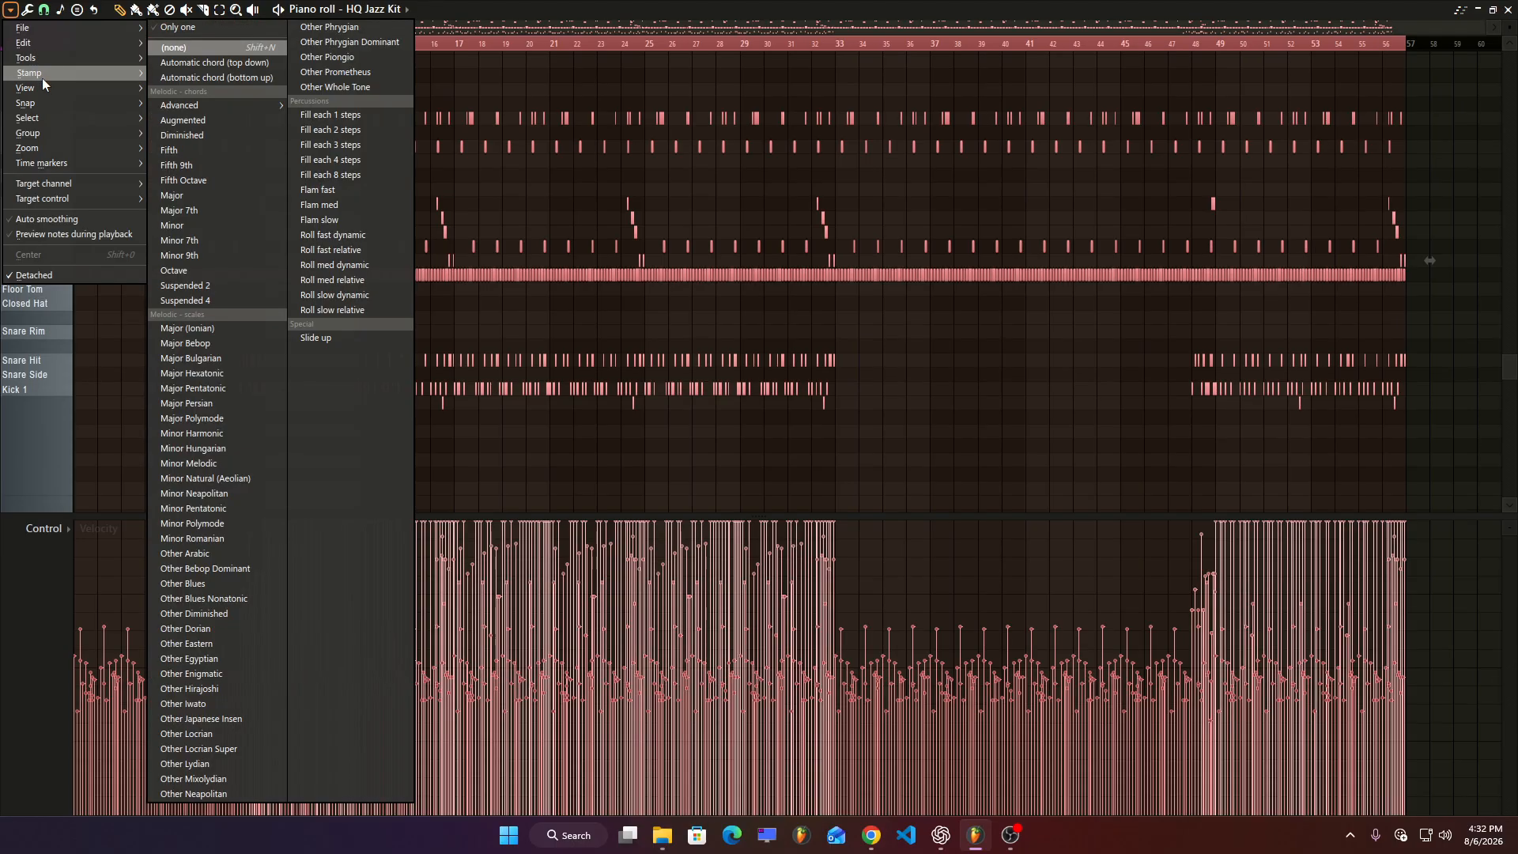
mouse_move(48, 58)
left_click(410, 132)
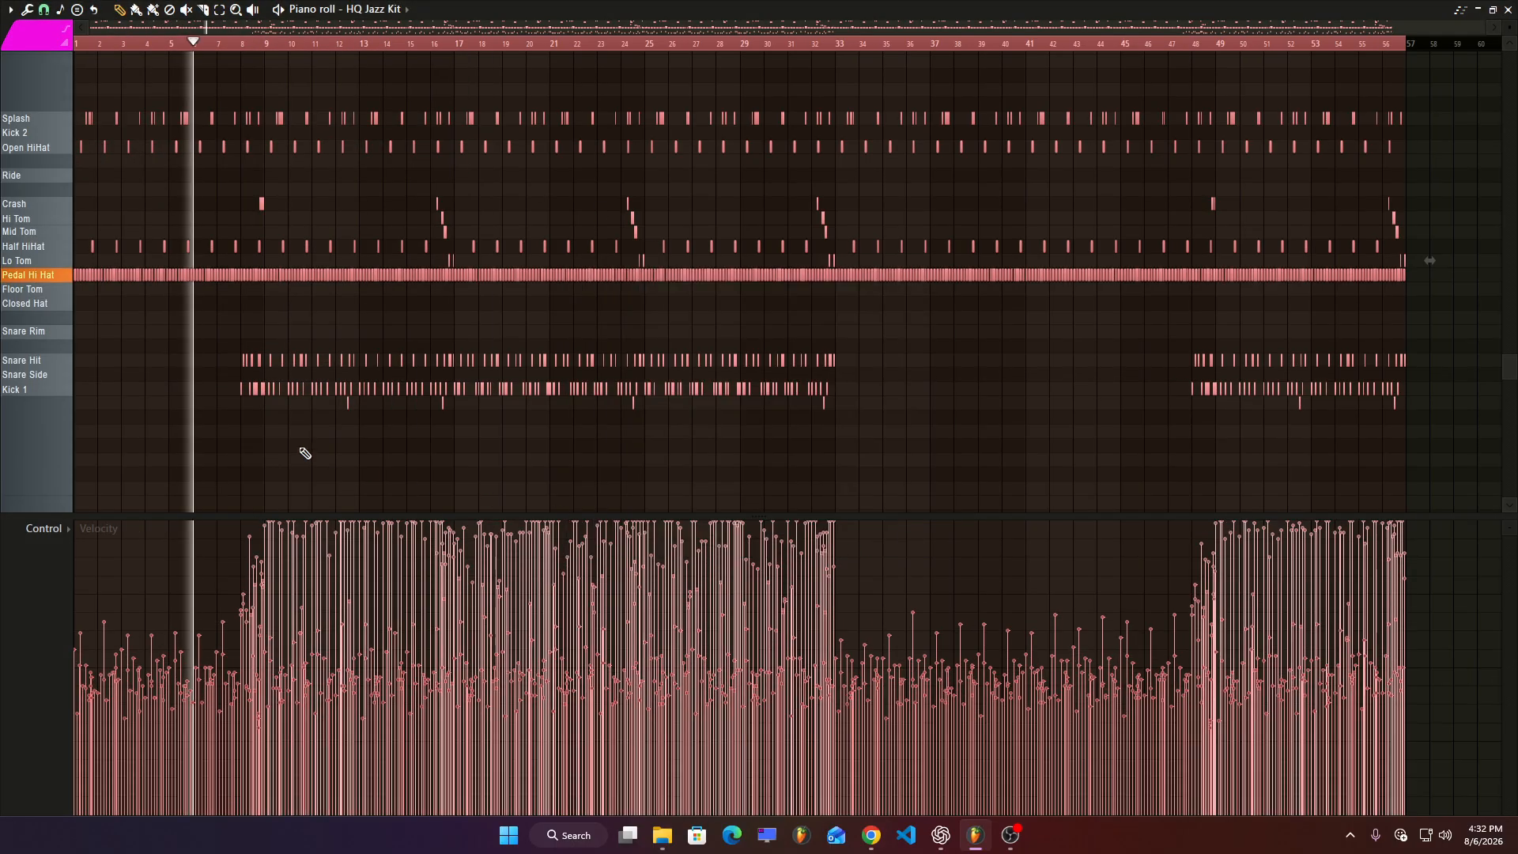
scroll(103, 381, "up", 3)
scroll(617, 310, "up", 8)
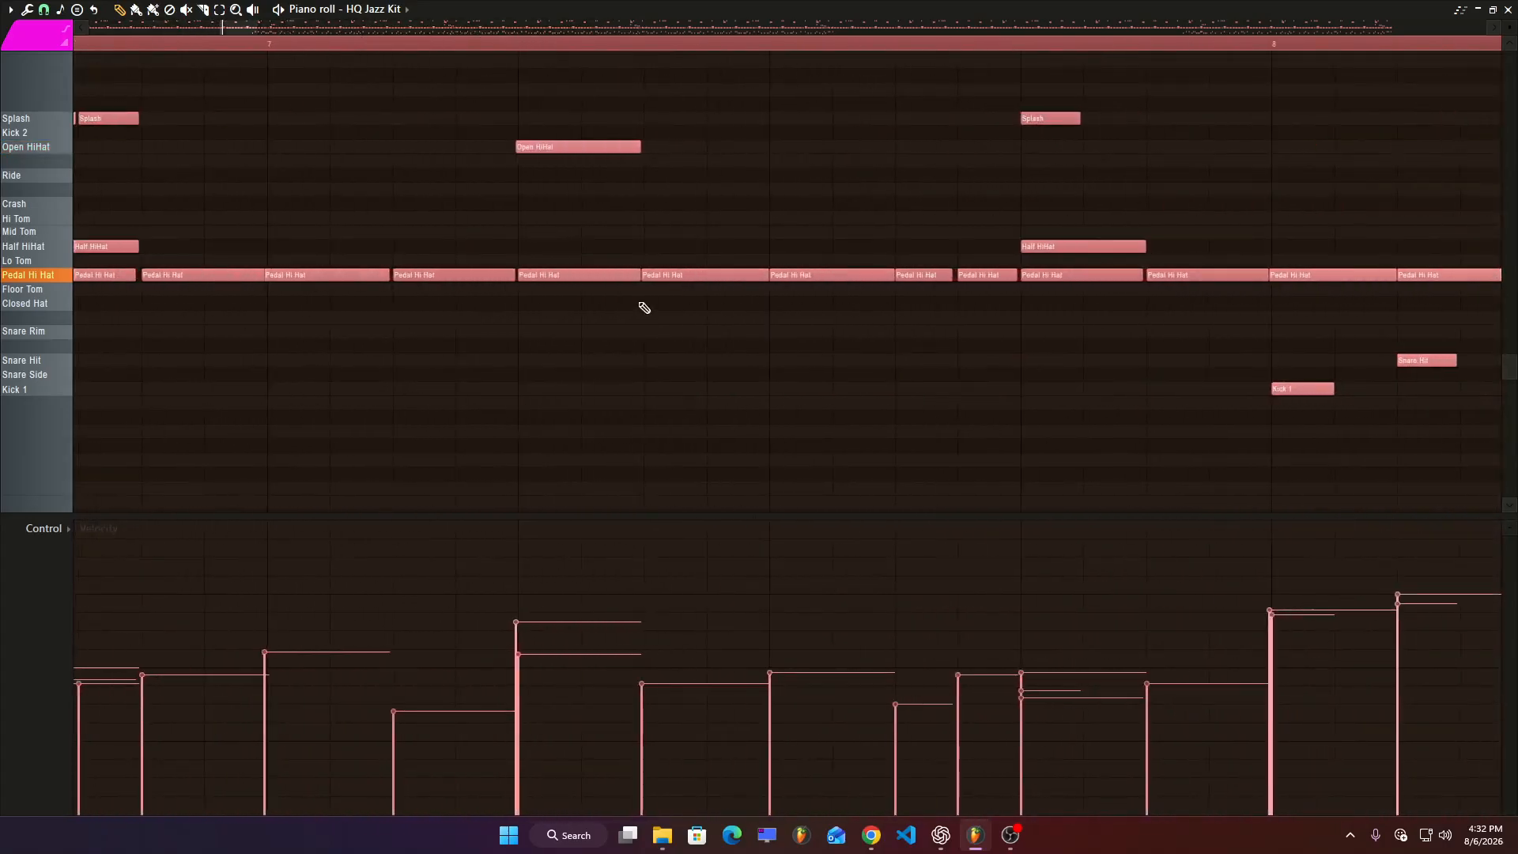
scroll(644, 307, "up", 3)
scroll(644, 308, "down", 6)
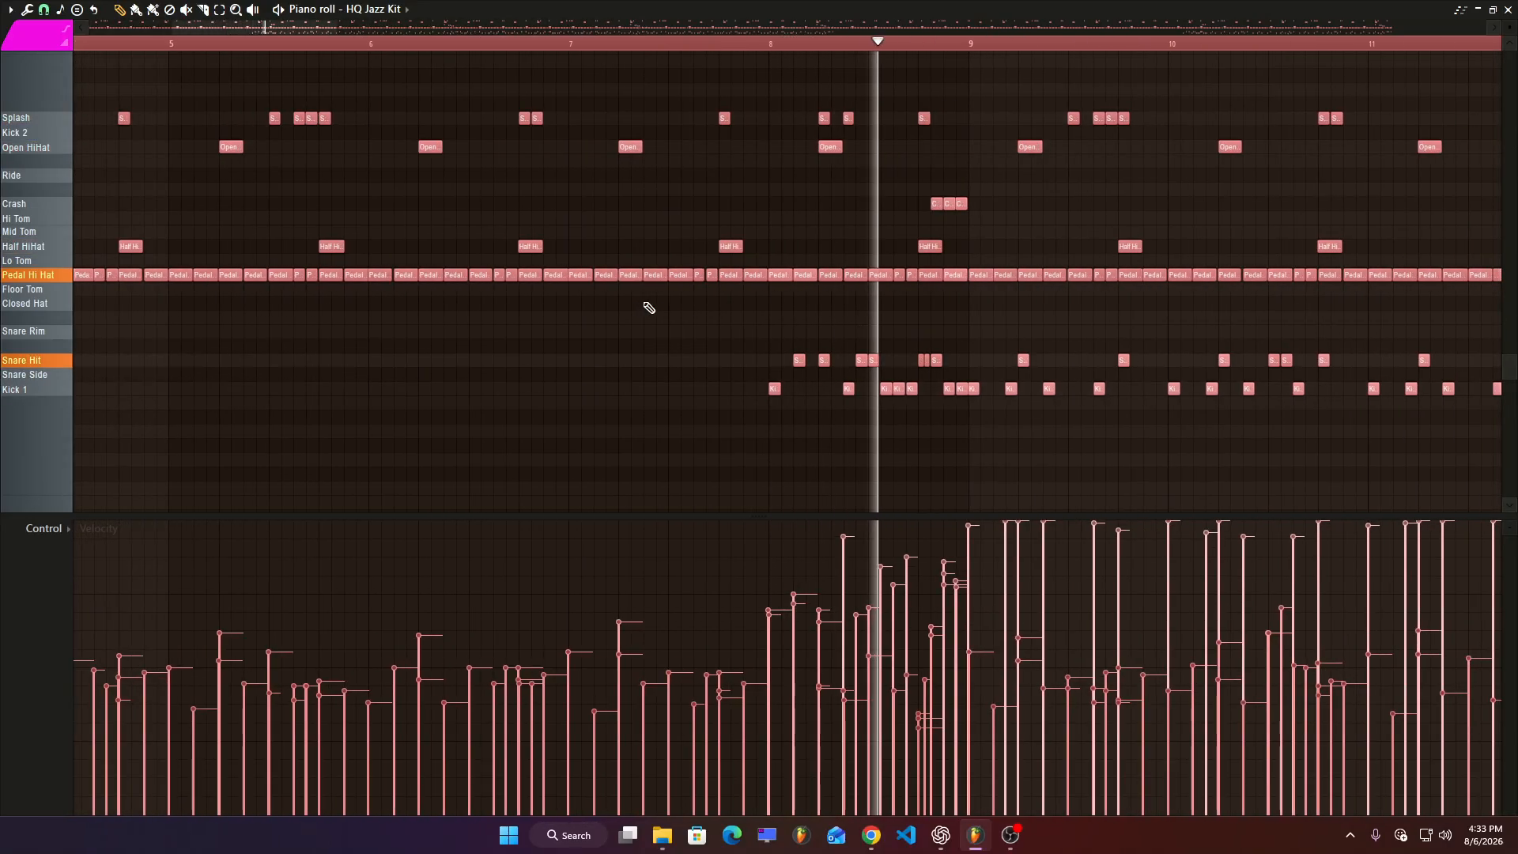
Export the merged drum pattern from the piano roll as a MIDI file named "drum pattern" in the Project_1 drum folder.
scroll(646, 308, "down", 4)
scroll(648, 308, "down", 2)
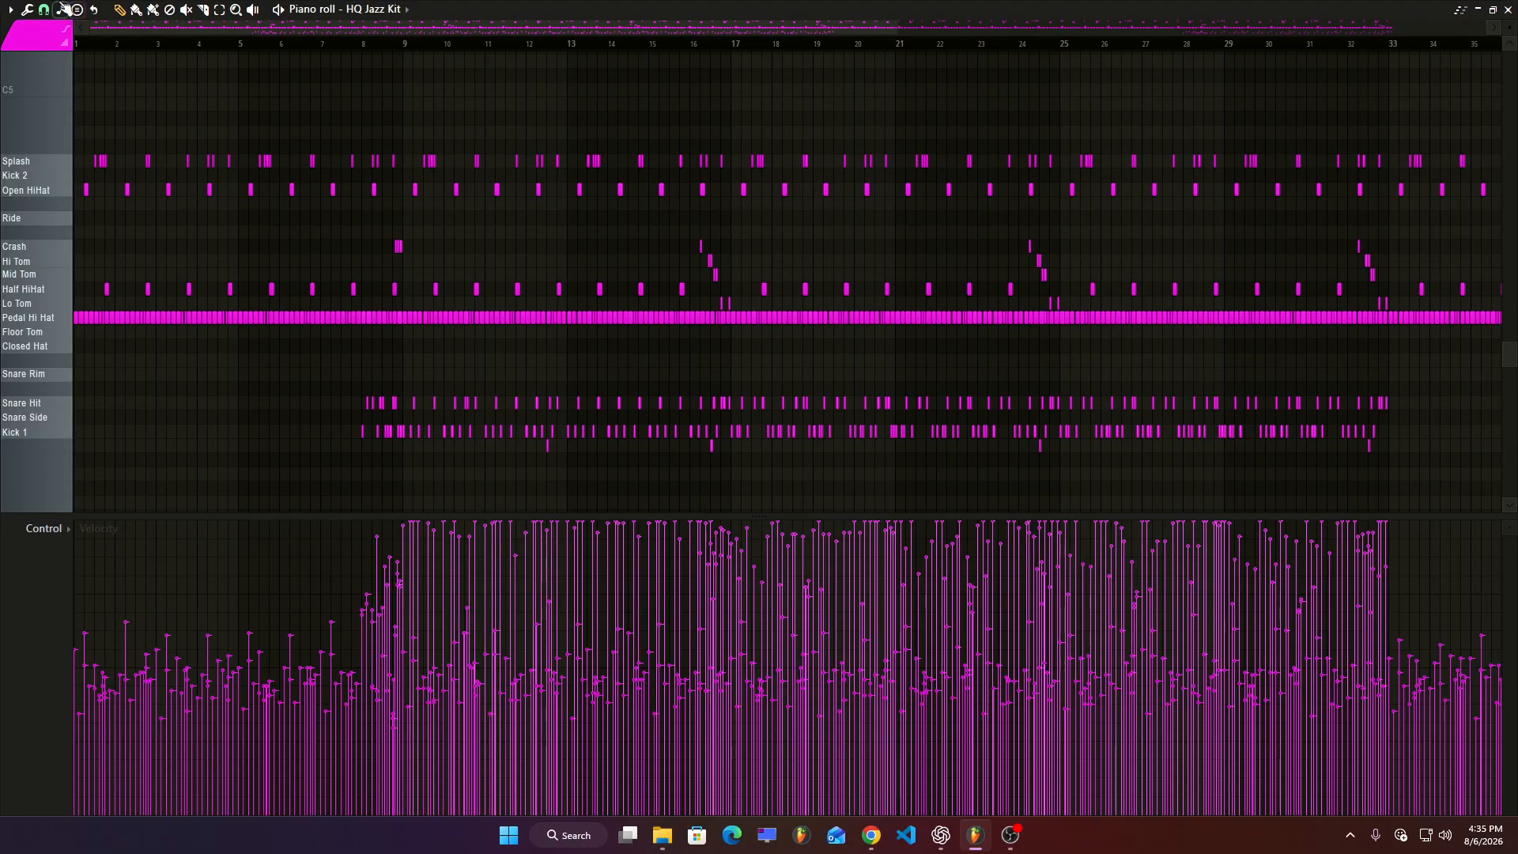
left_click(8, 11)
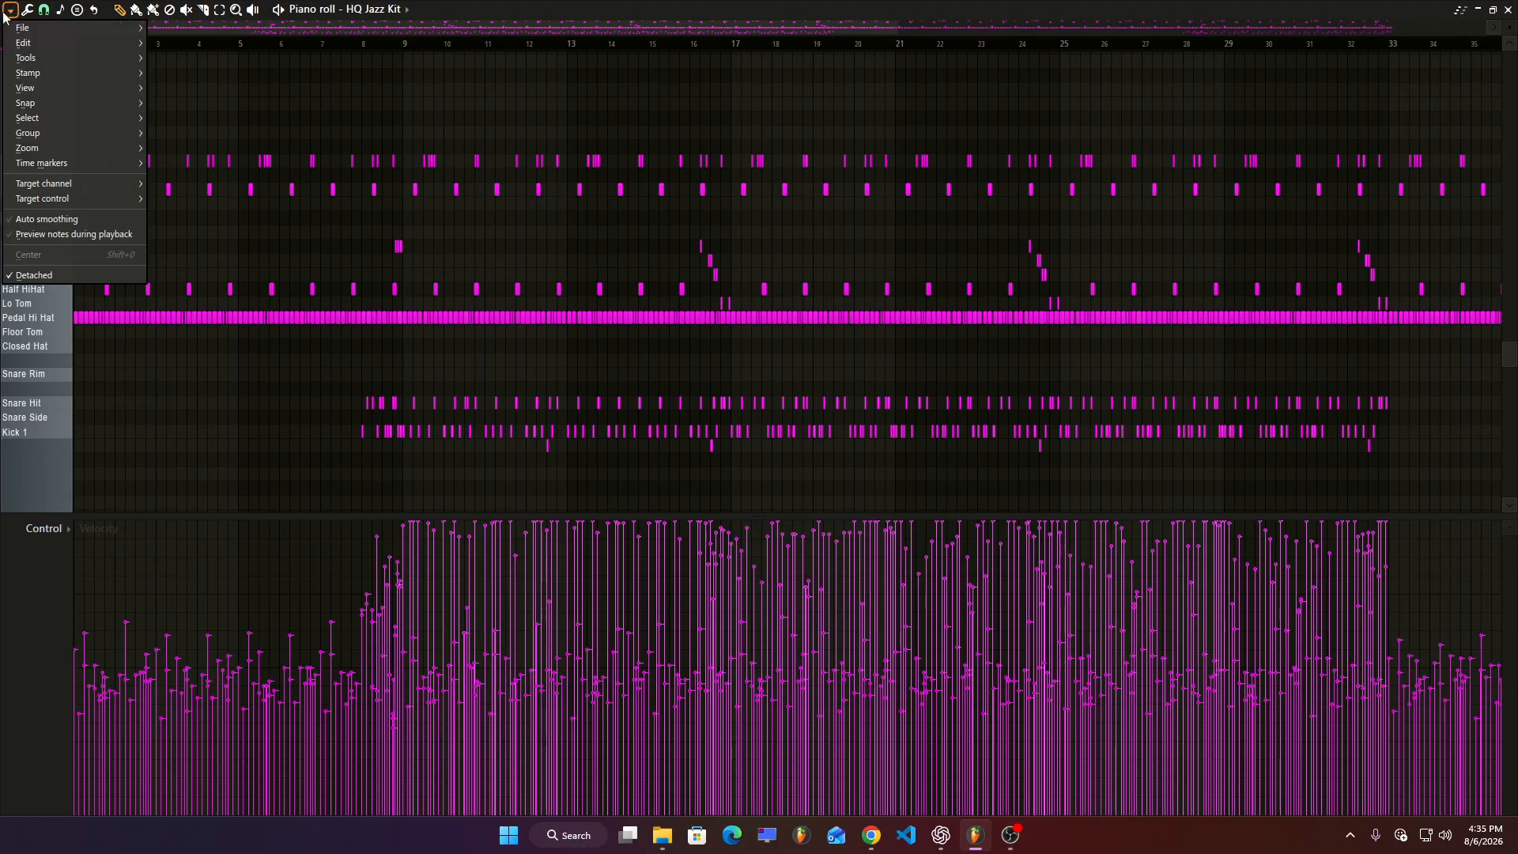
mouse_move(44, 92)
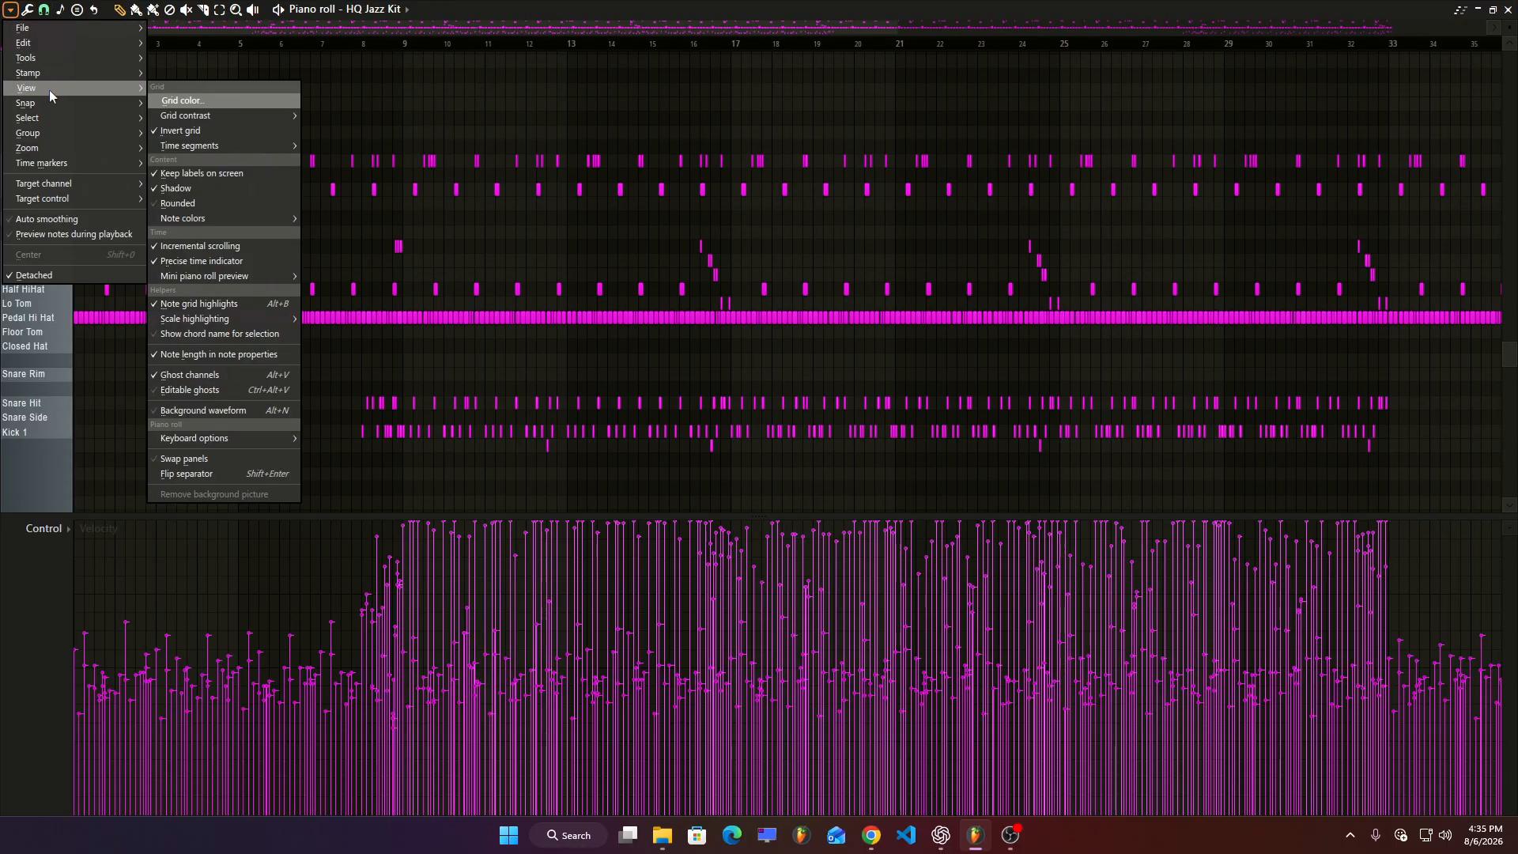
mouse_move(57, 34)
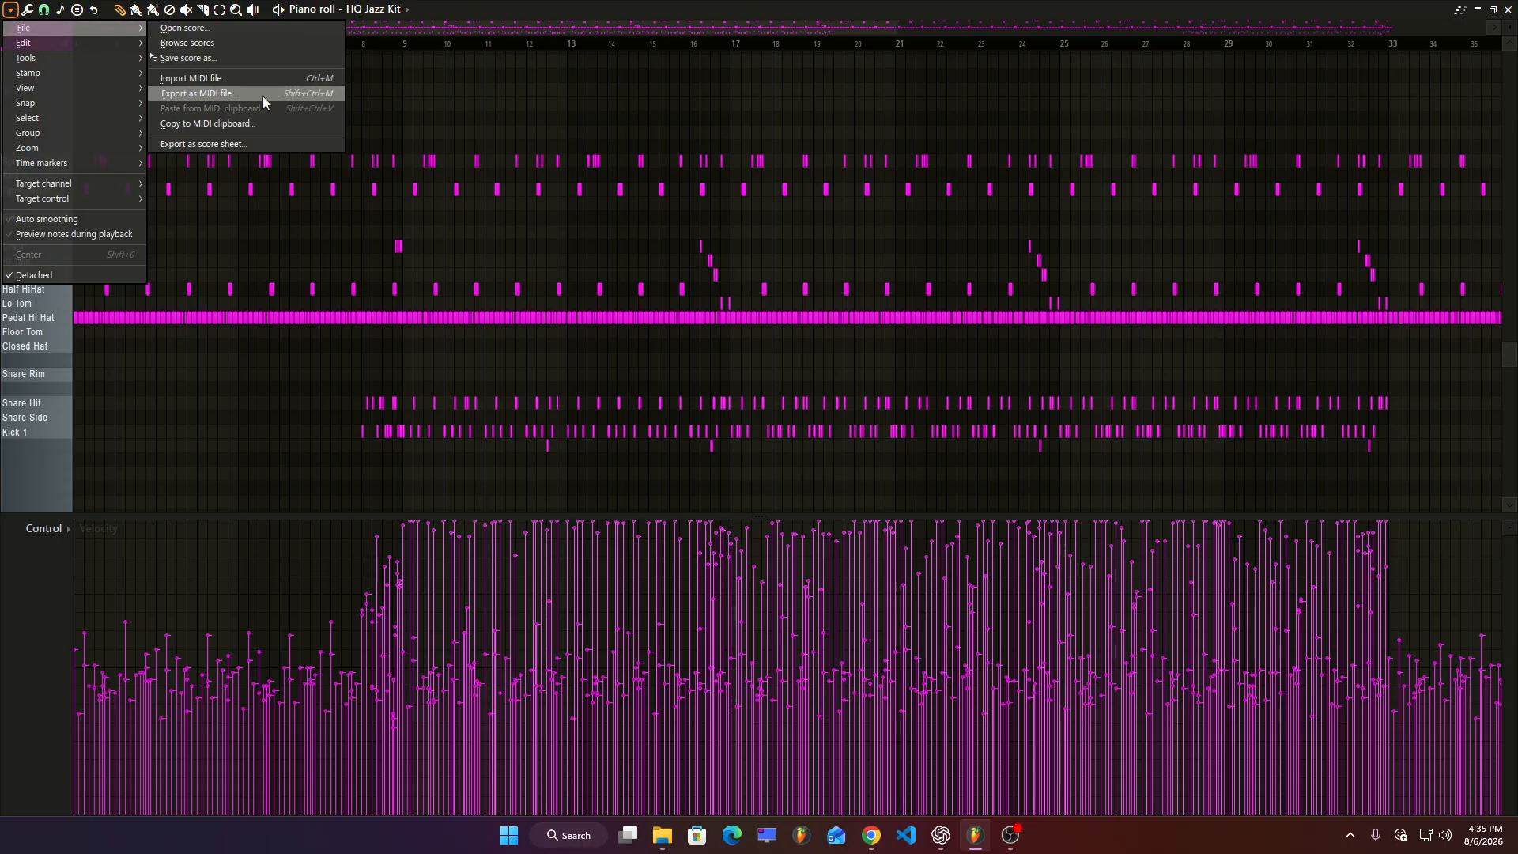
left_click(210, 94)
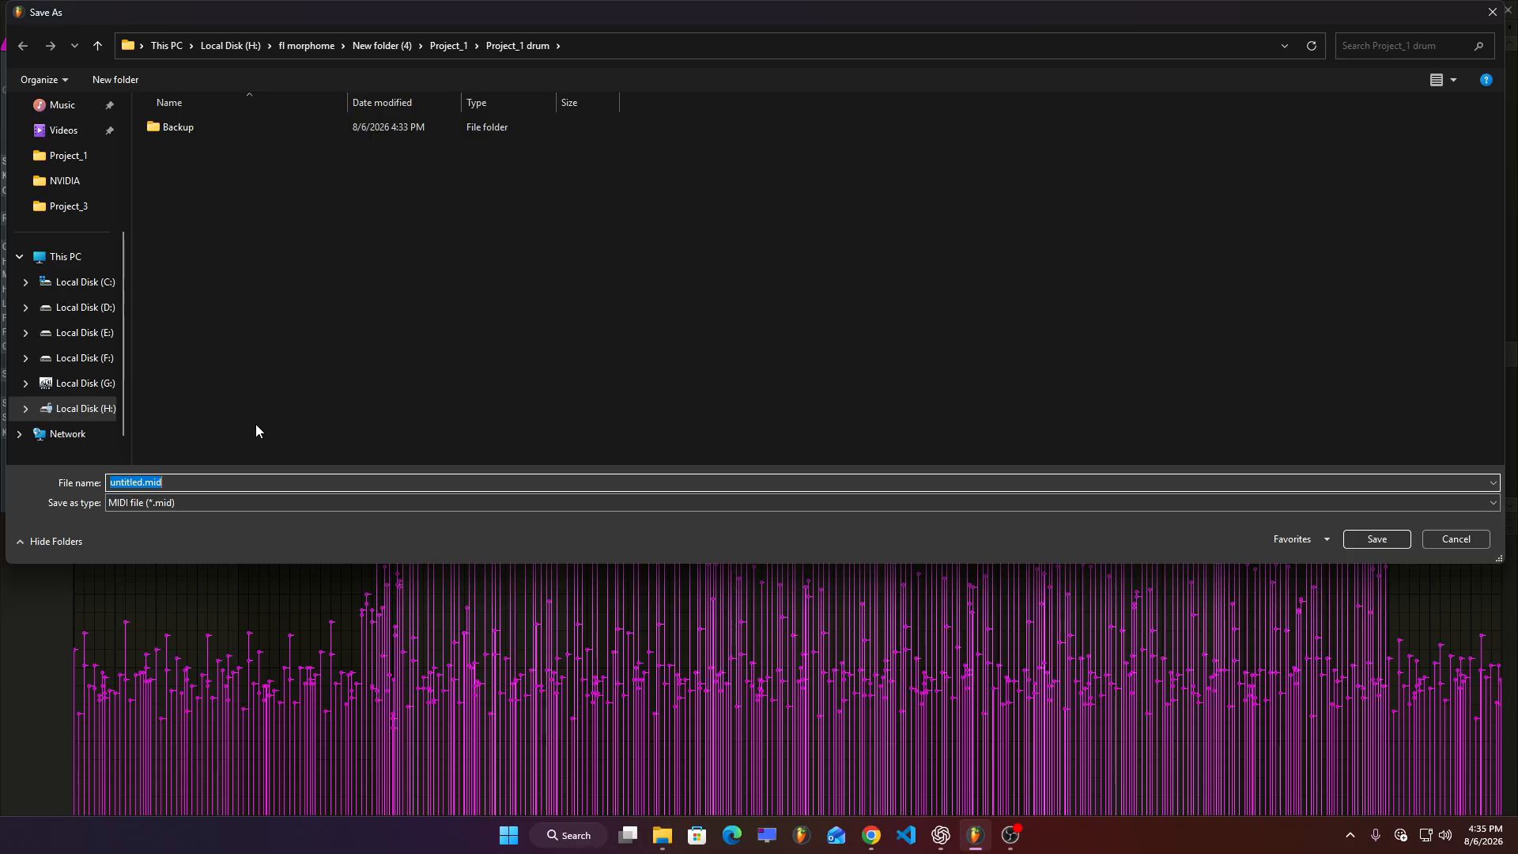
type("drum")
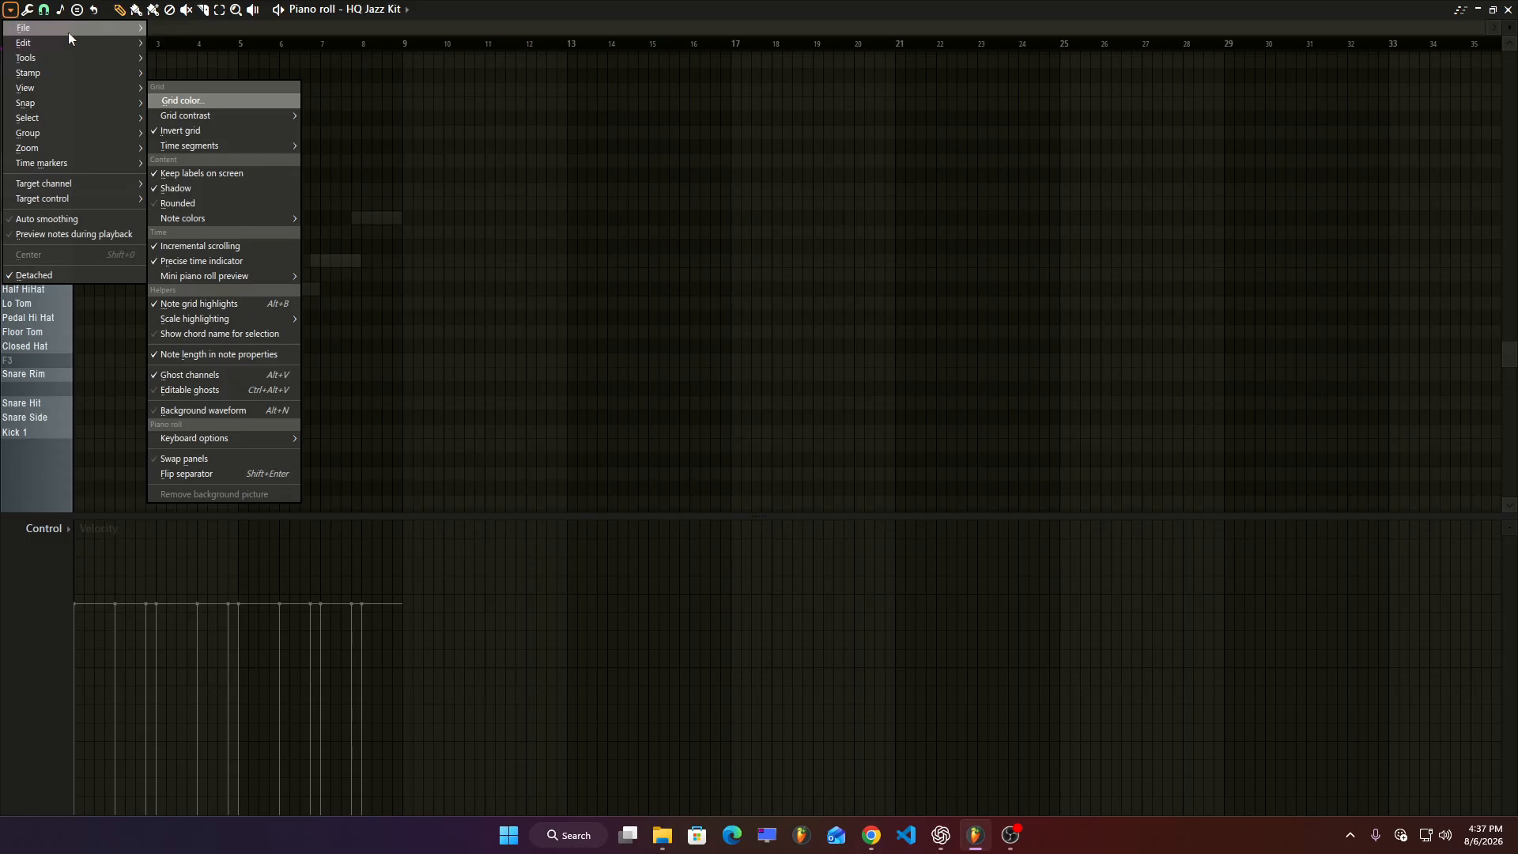
Import the drum pattern.mid file into the empty piano roll pattern, accepting the default MIDI import options.
left_click(225, 84)
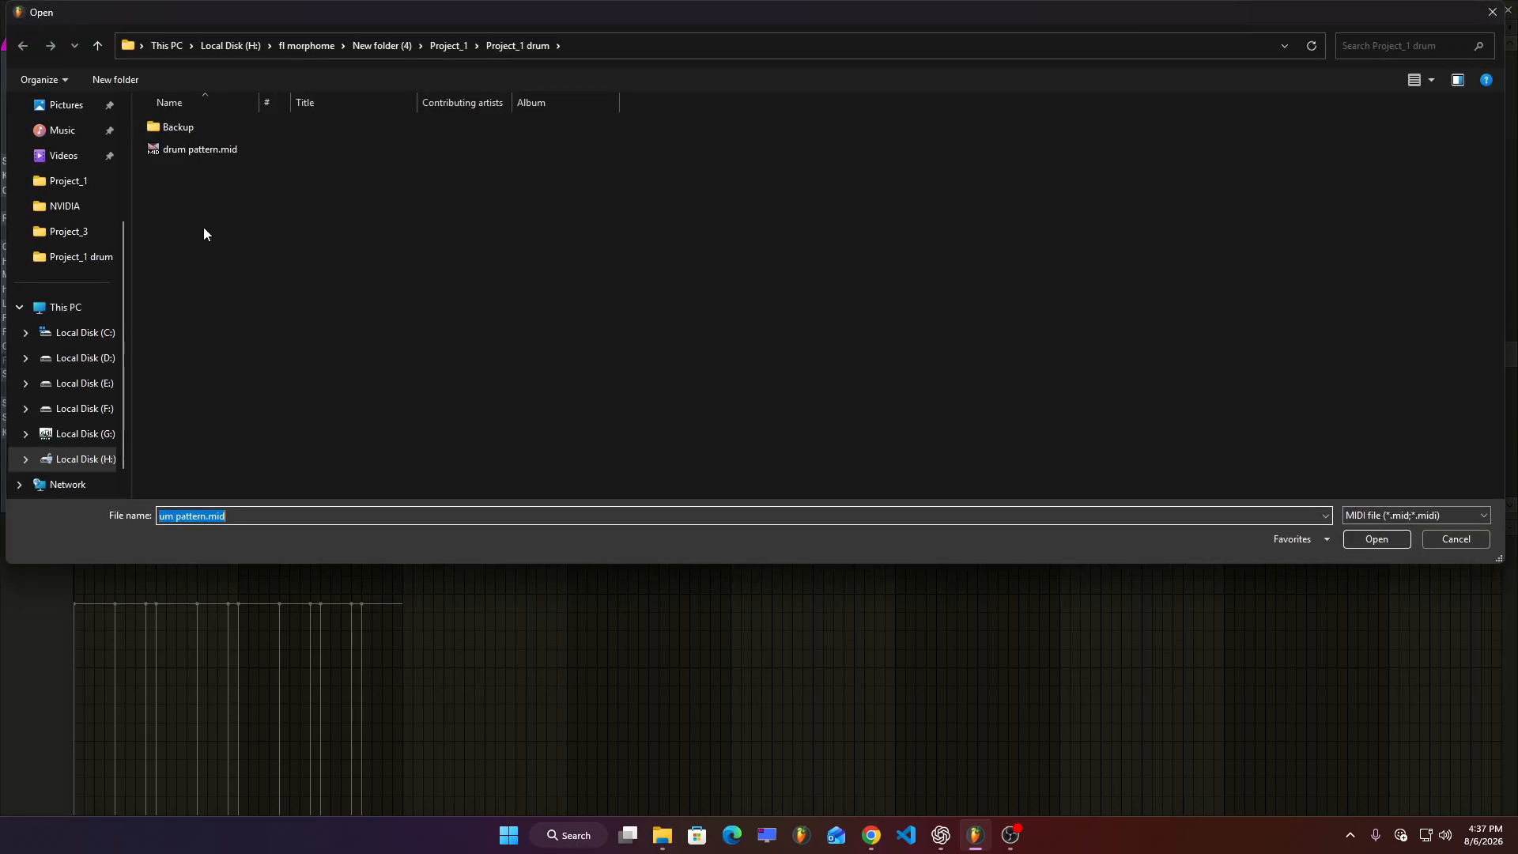
key("Return")
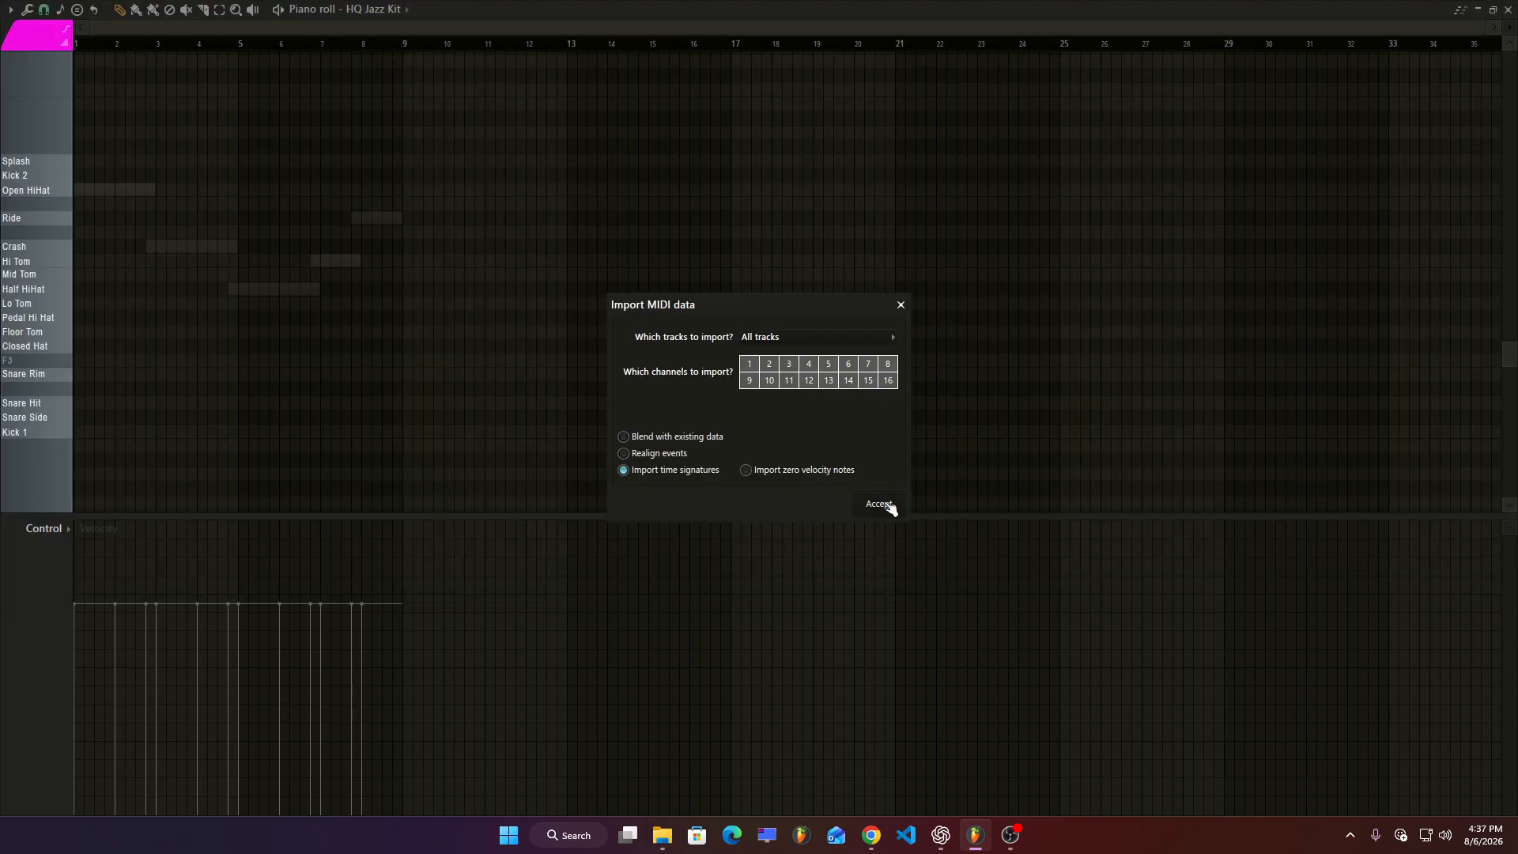
left_click(879, 504)
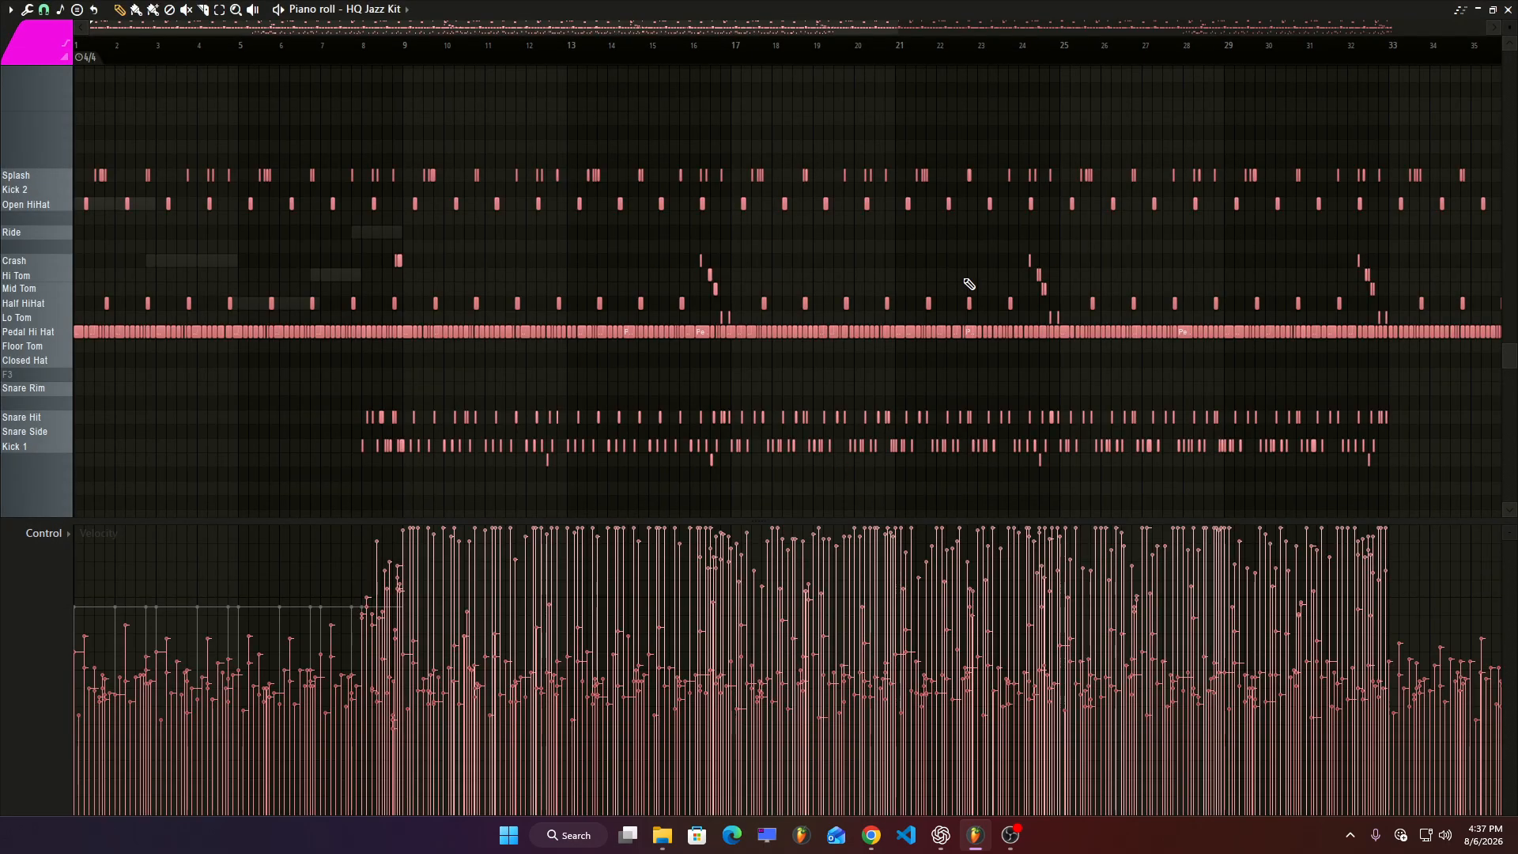
Close the piano roll, place the imported drum pattern at the start of Track 8 in the playlist, and enlarge that track.
scroll(969, 285, "down", 5)
scroll(969, 284, "up", 5)
left_click(1510, 9)
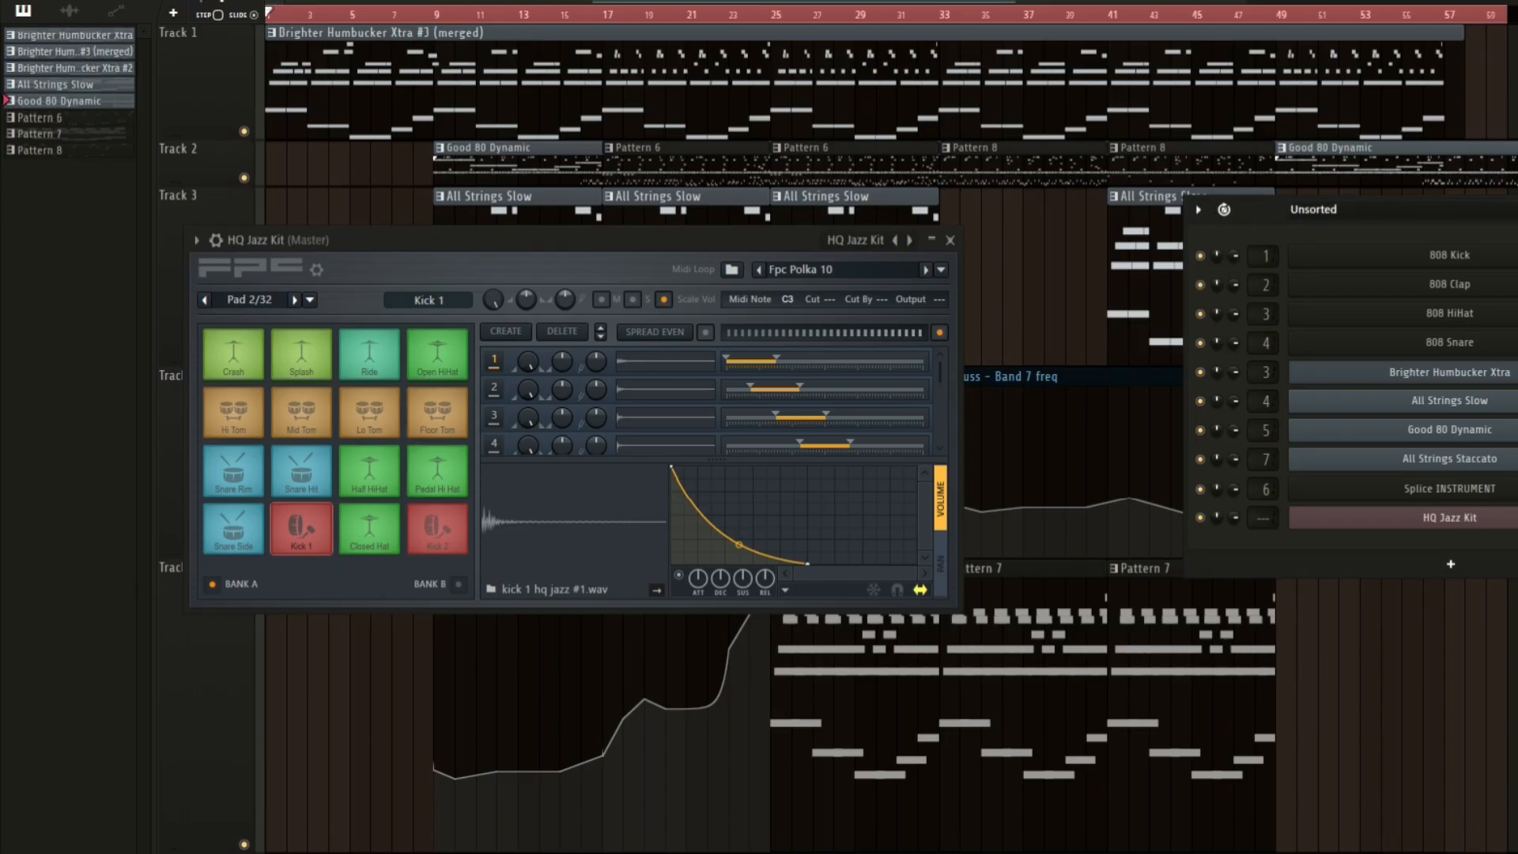
key("Escape")
scroll(653, 440, "down", 8)
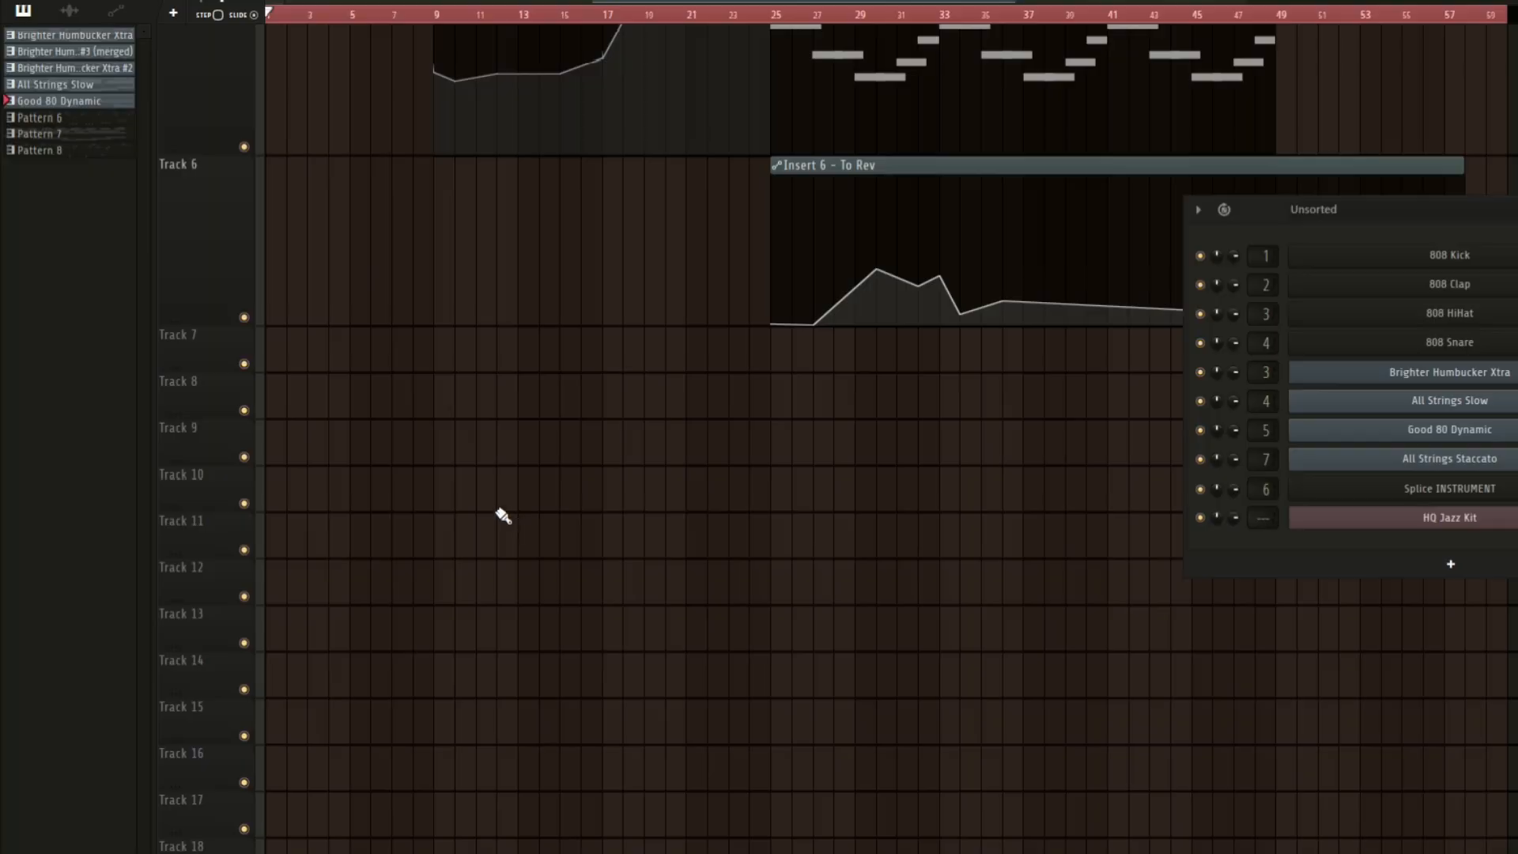
left_click(493, 490)
left_click_drag(562, 499, 334, 377)
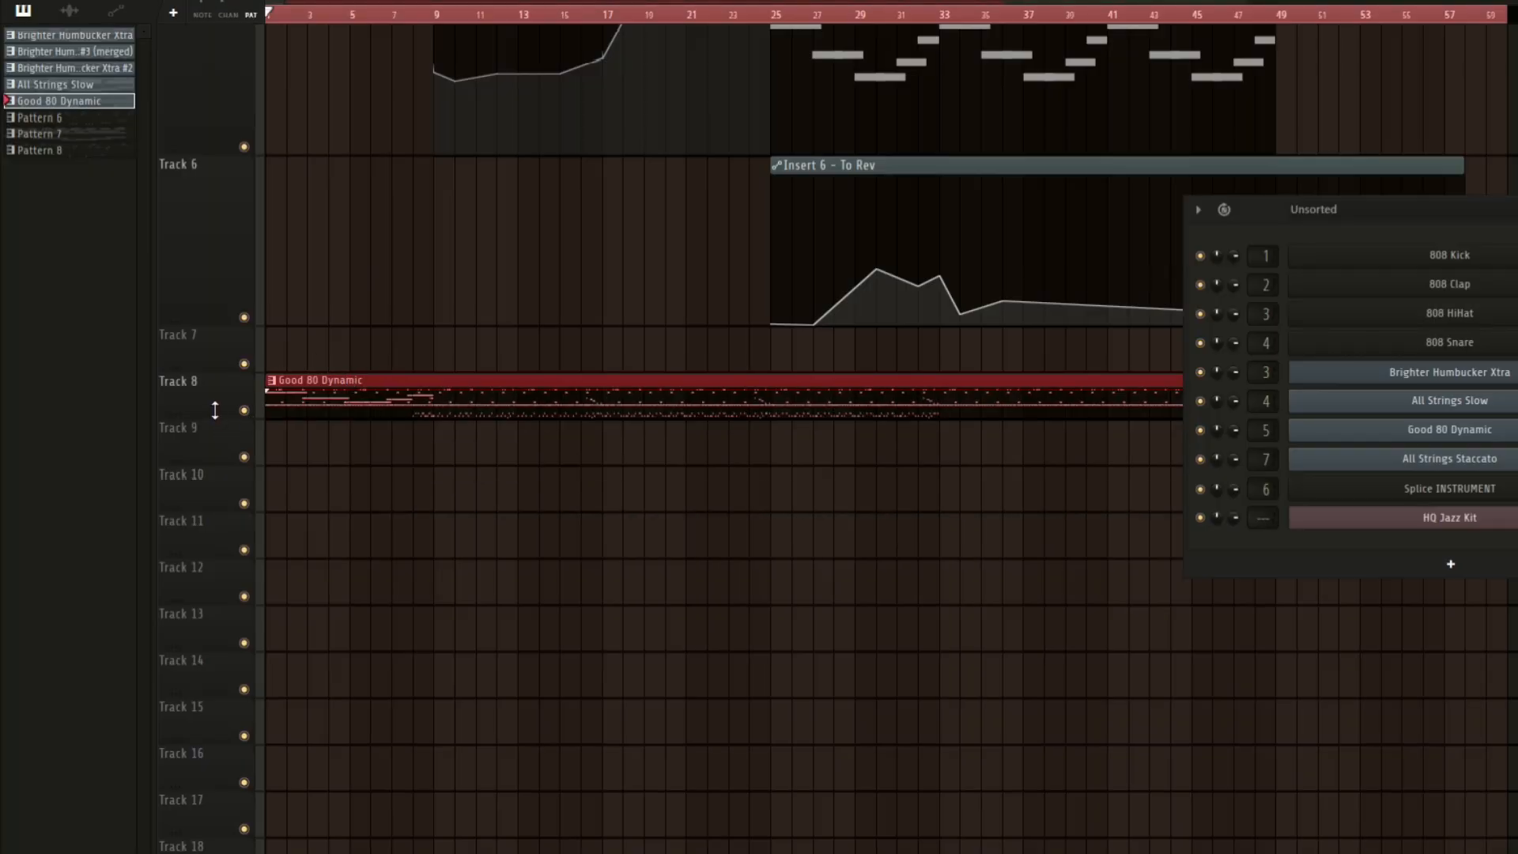
left_click_drag(215, 418, 210, 829)
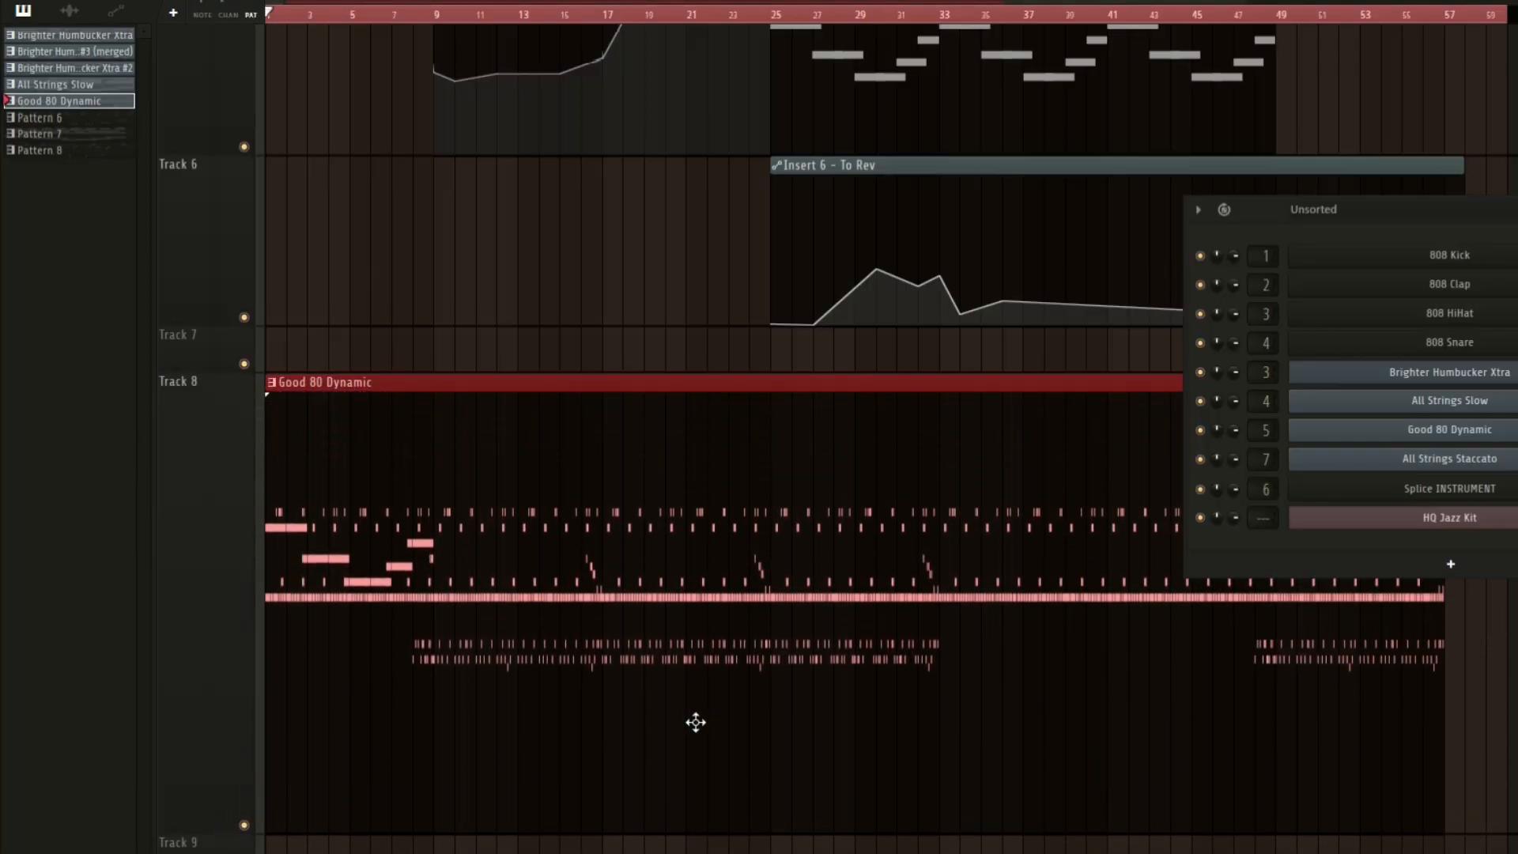